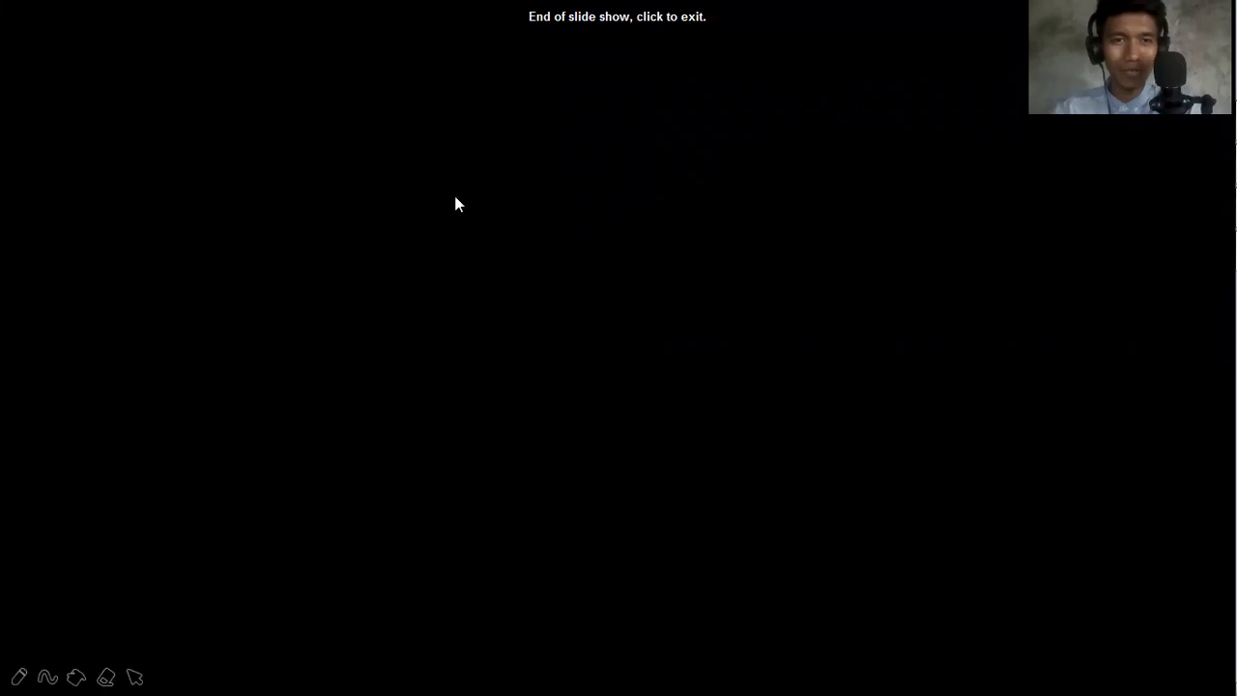
# - Exit the running show, replay the countdown from the start, and exit at its end
pyautogui.click(483, 290)
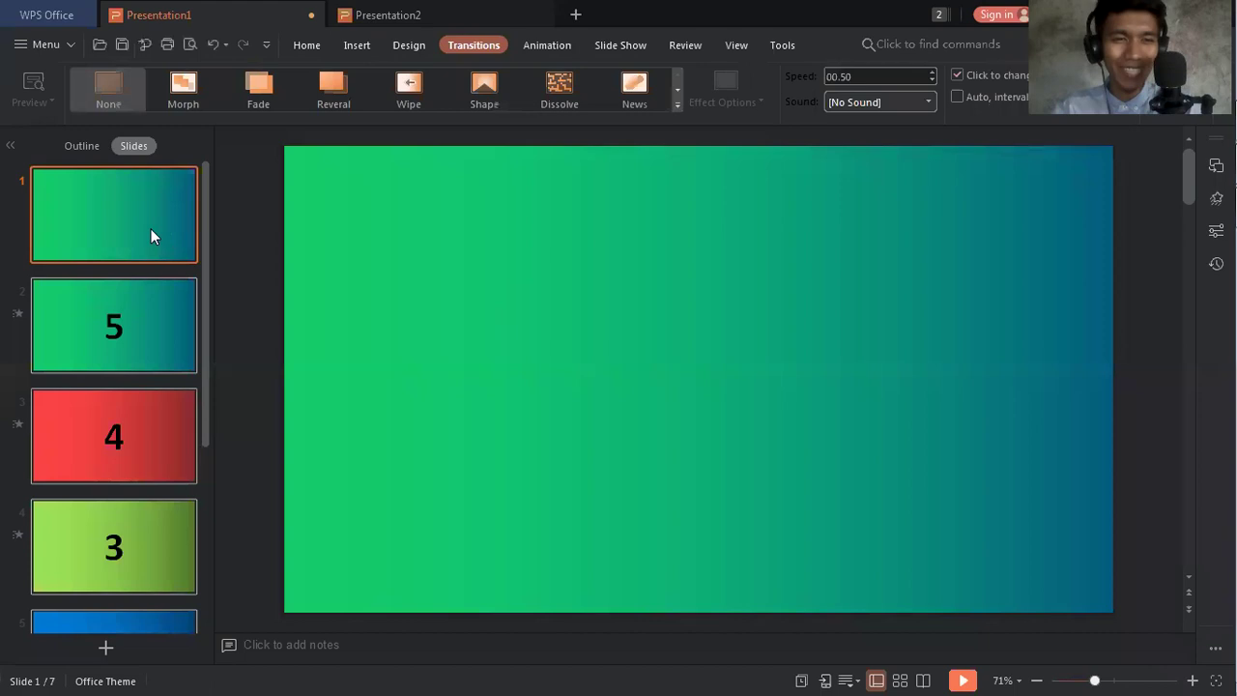
pyautogui.moveTo(150, 229)
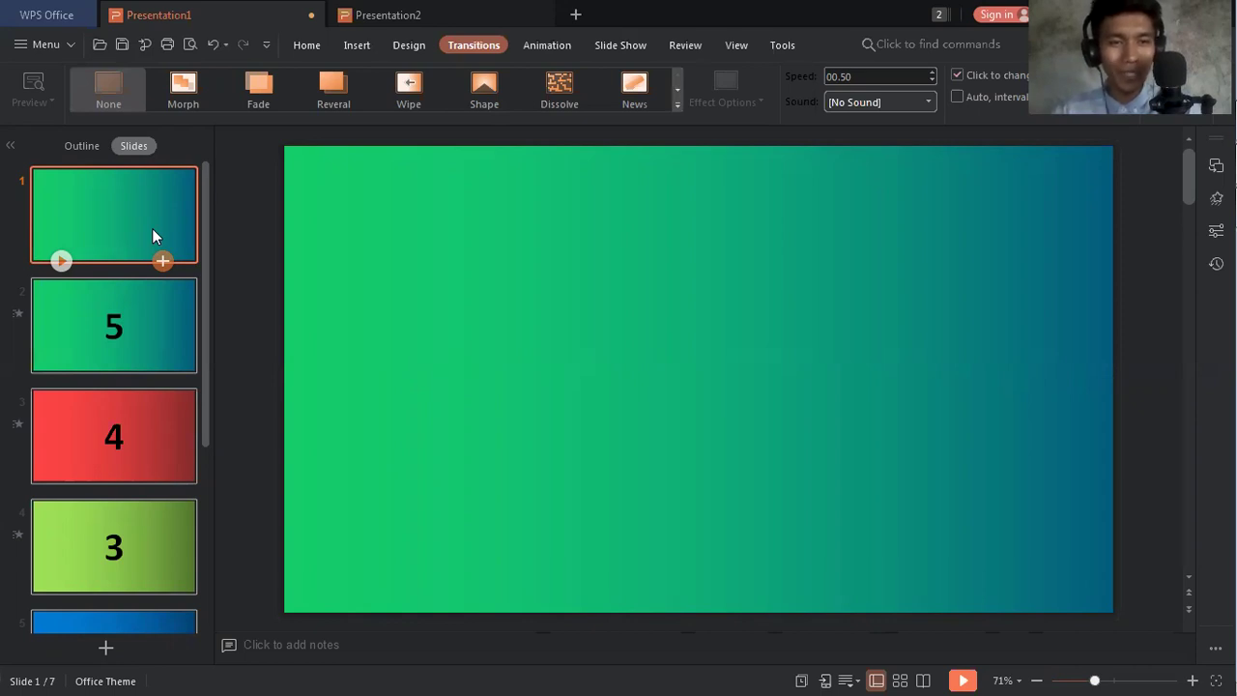
pyautogui.scroll(-6, 151, 234)
pyautogui.scroll(6, 152, 234)
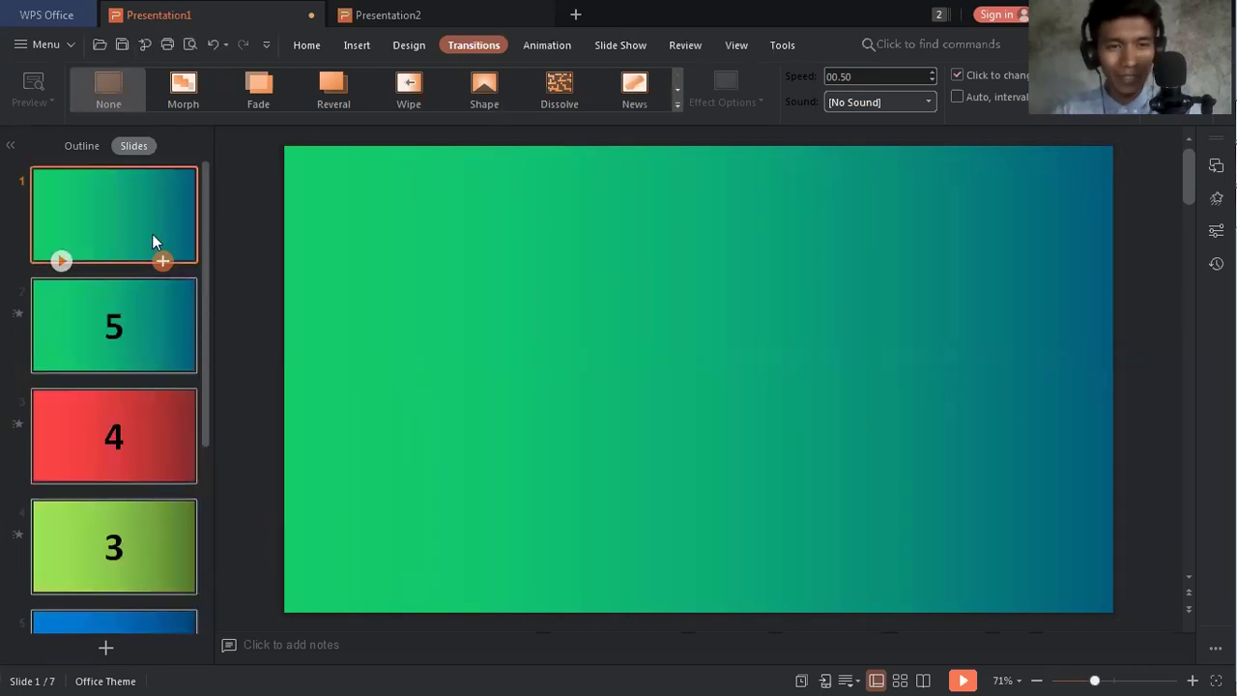
pyautogui.press('F5')
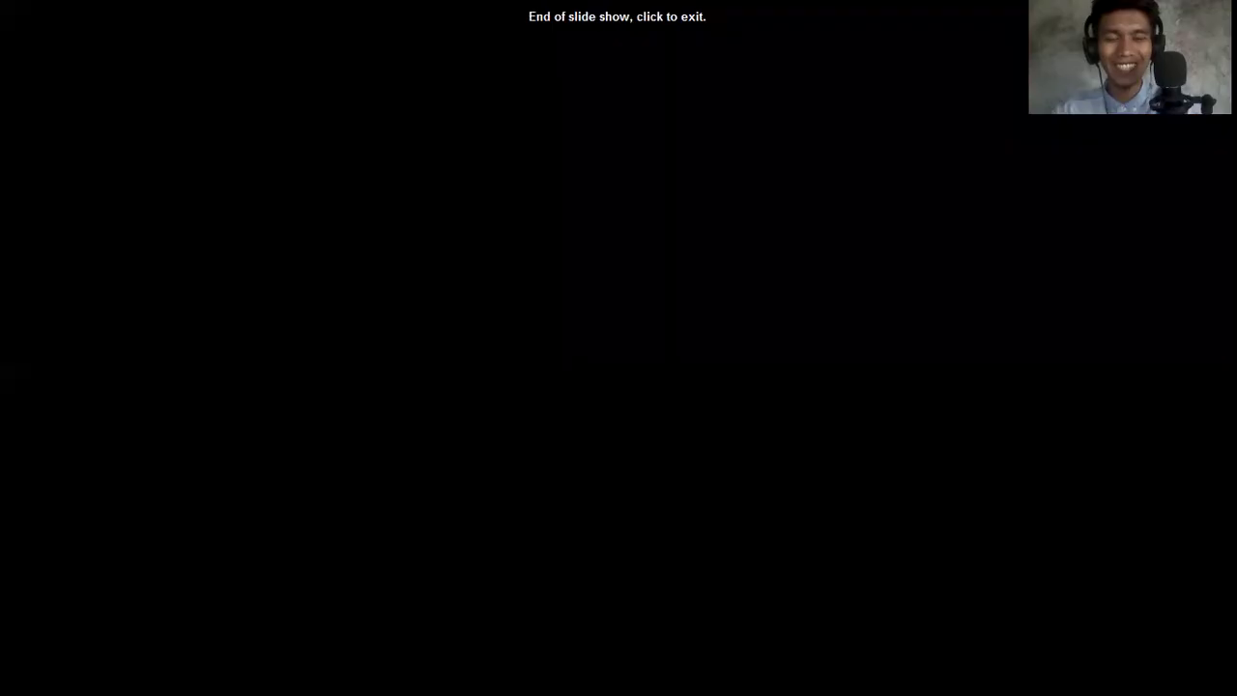
pyautogui.click(487, 223)
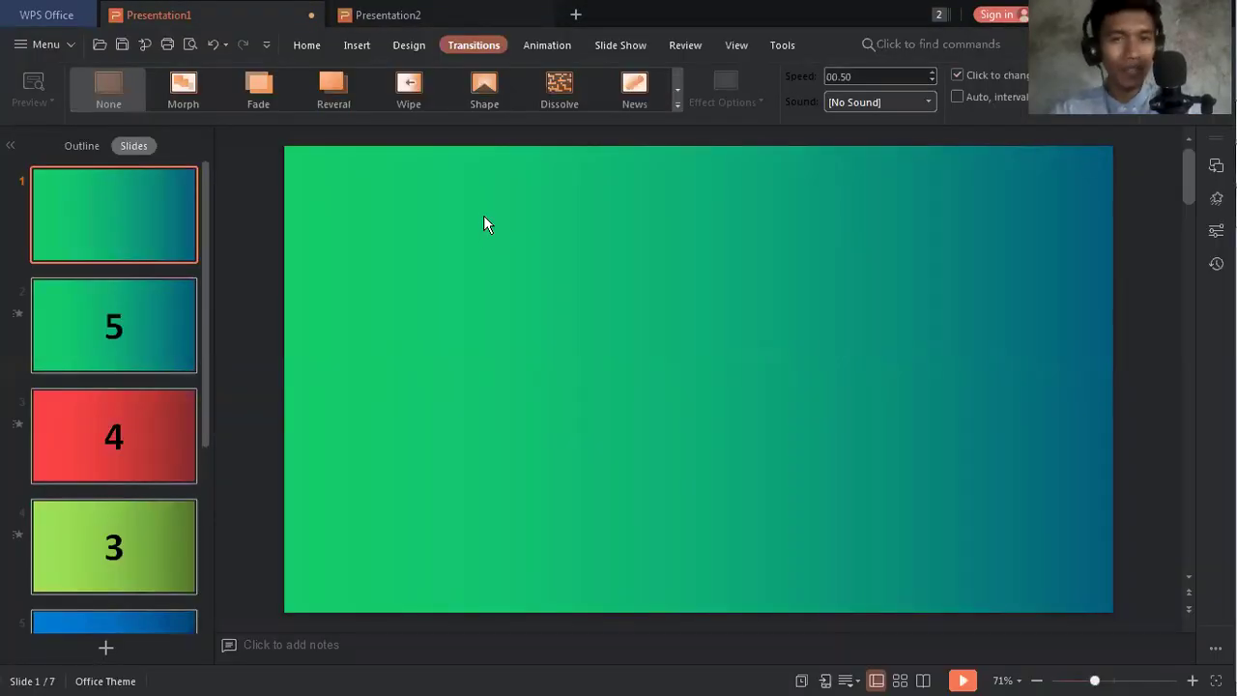
# - Switch to Presentation2 and delete the title and subtitle placeholders from its slide
pyautogui.click(379, 10)
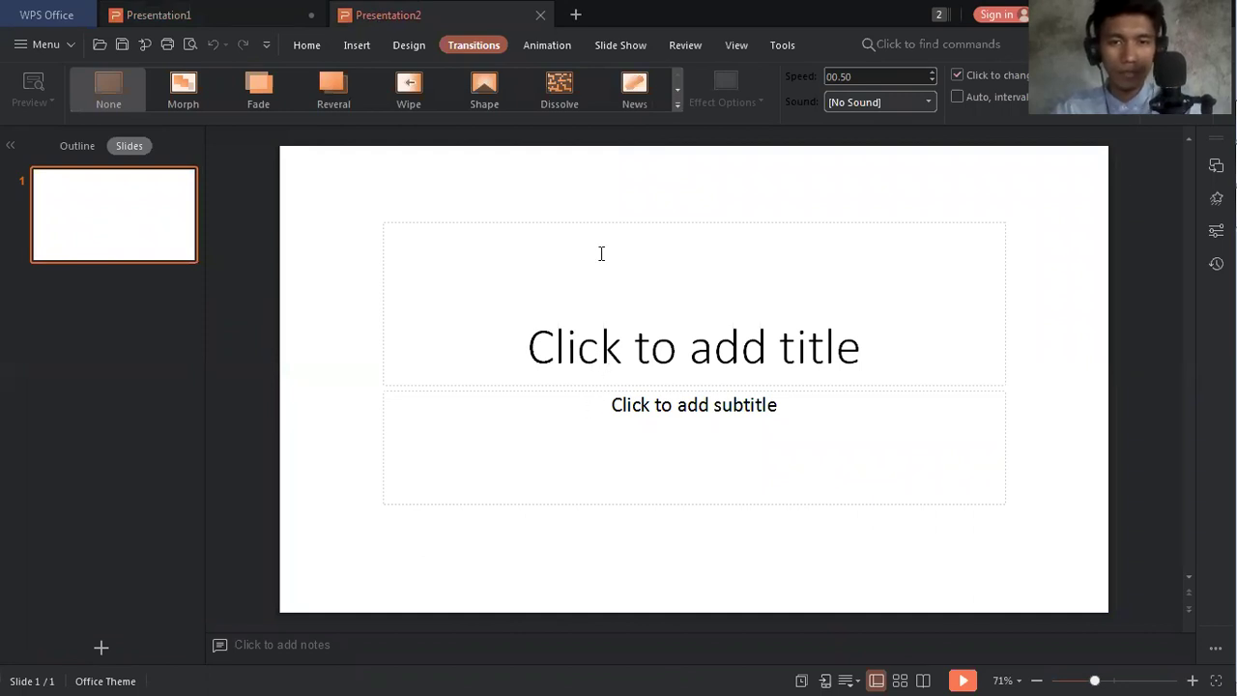
pyautogui.click(599, 222)
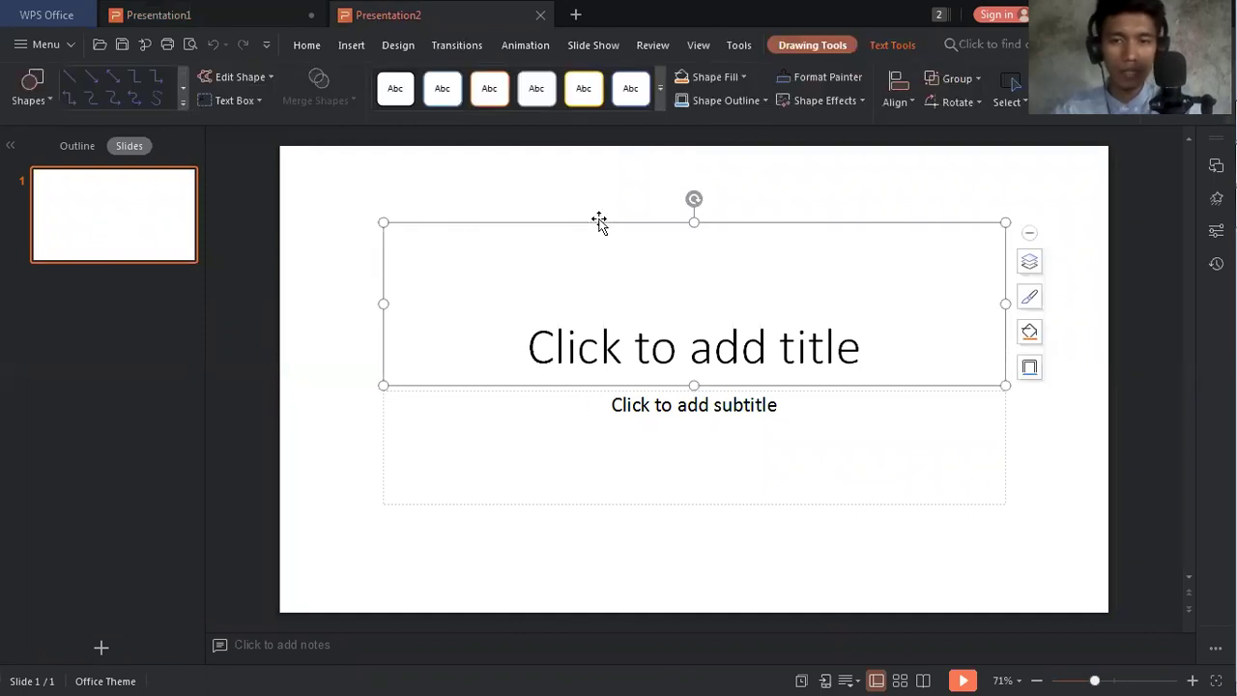
pyautogui.press('Delete')
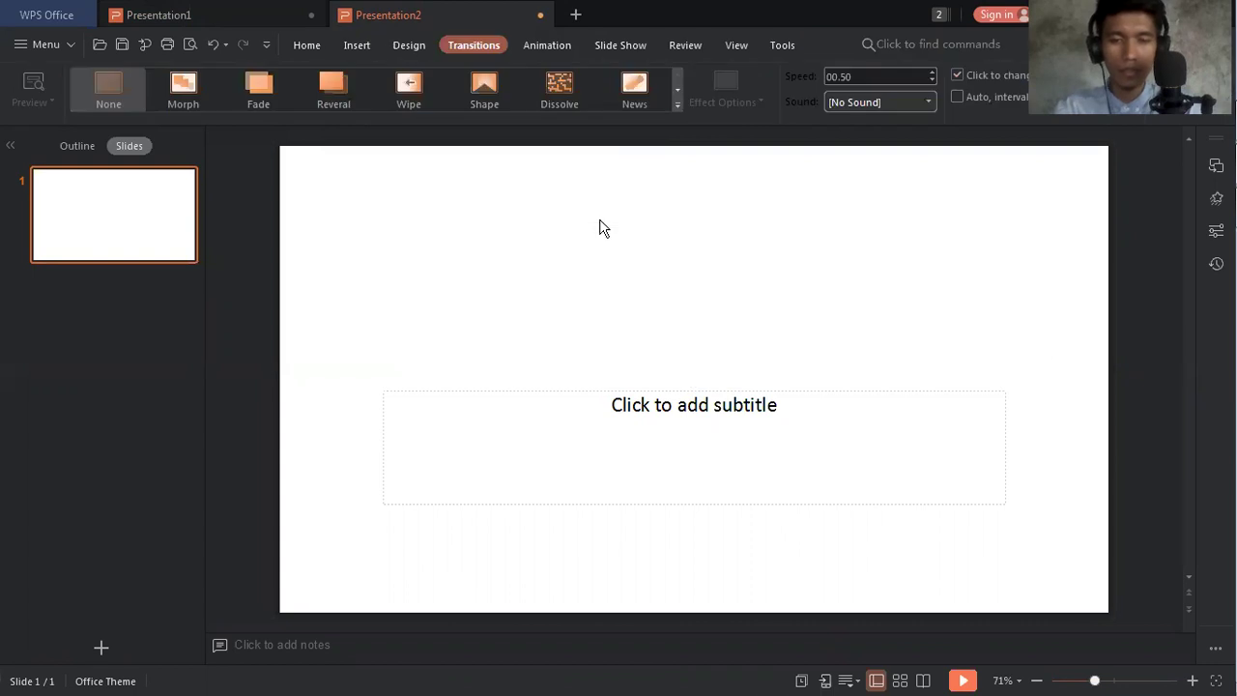
pyautogui.click(649, 394)
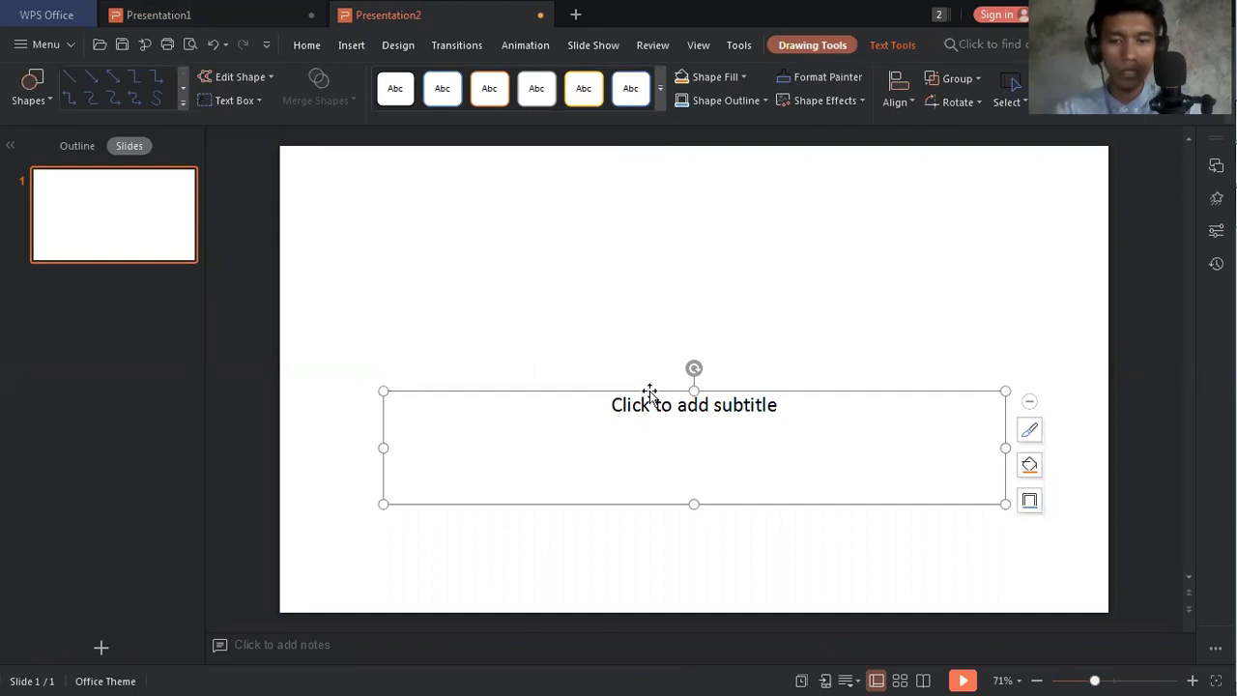
pyautogui.press('Delete')
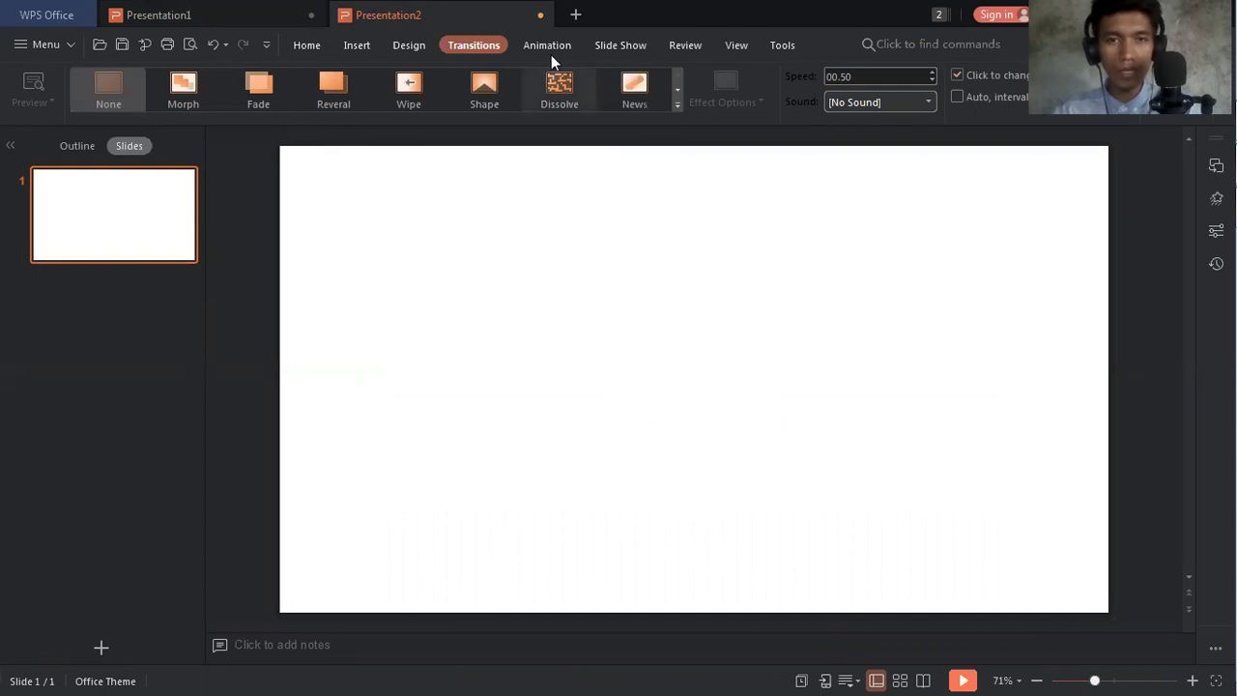
# - Draw a text box near the top middle of the slide and type 5
pyautogui.click(344, 46)
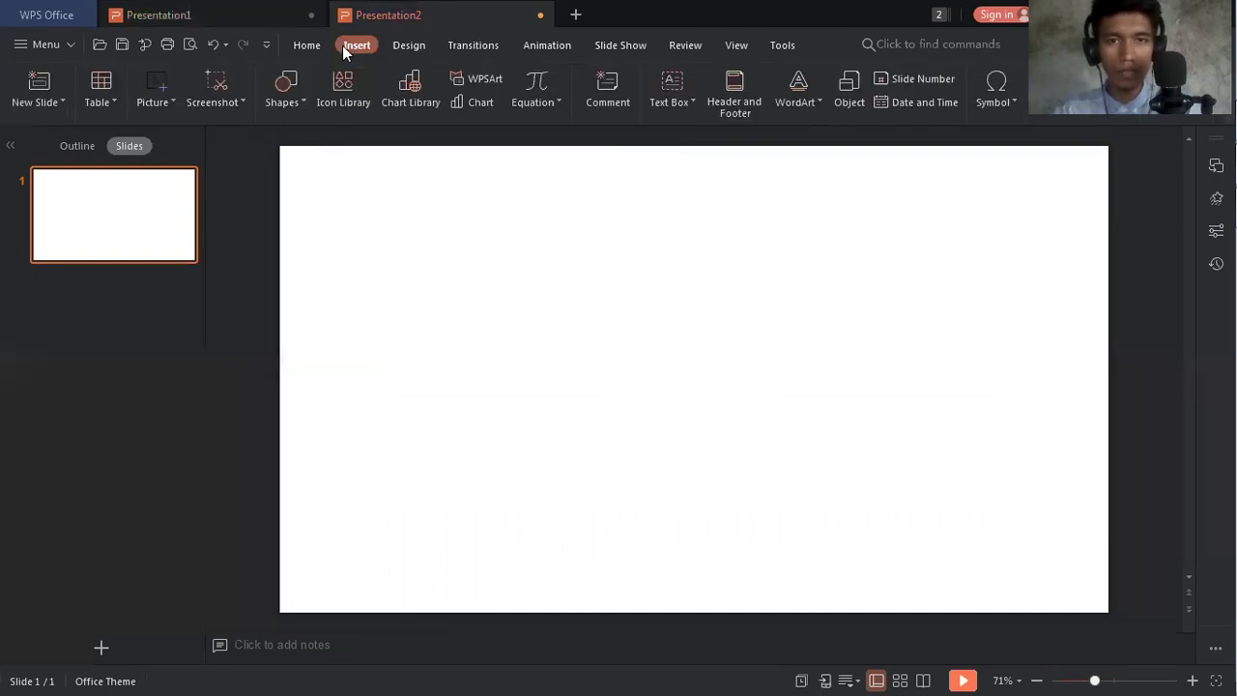
pyautogui.click(667, 85)
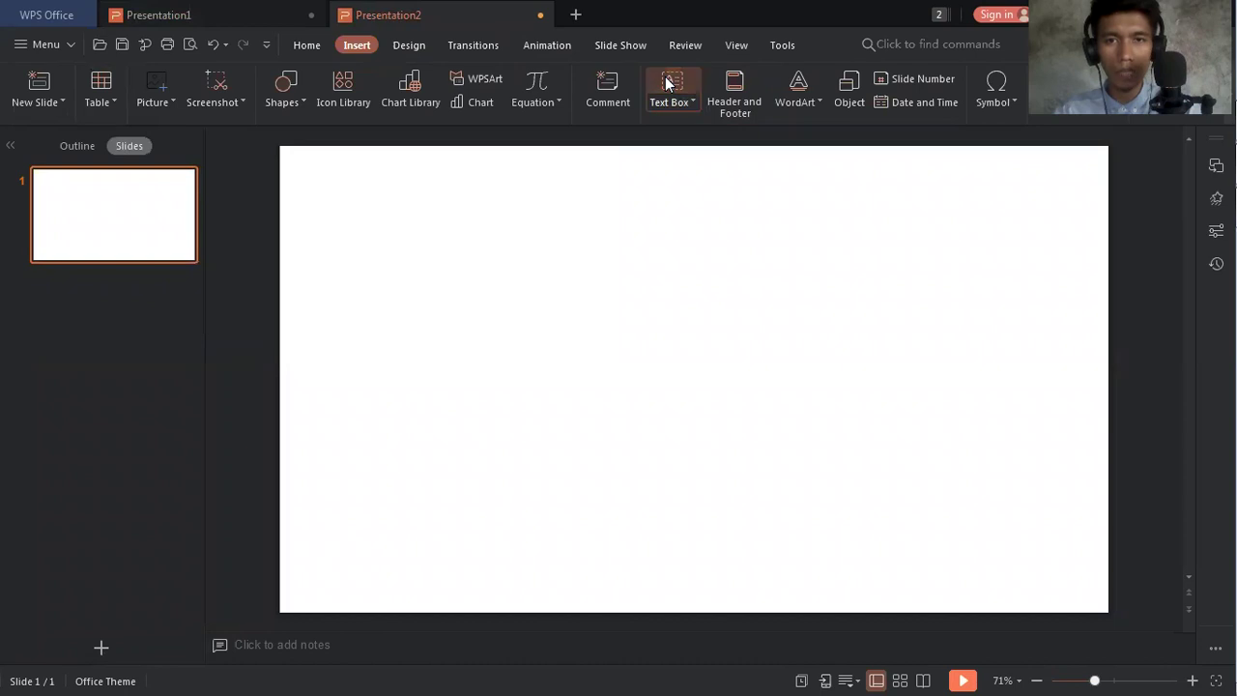
pyautogui.moveTo(532, 223); pyautogui.dragTo(840, 532)
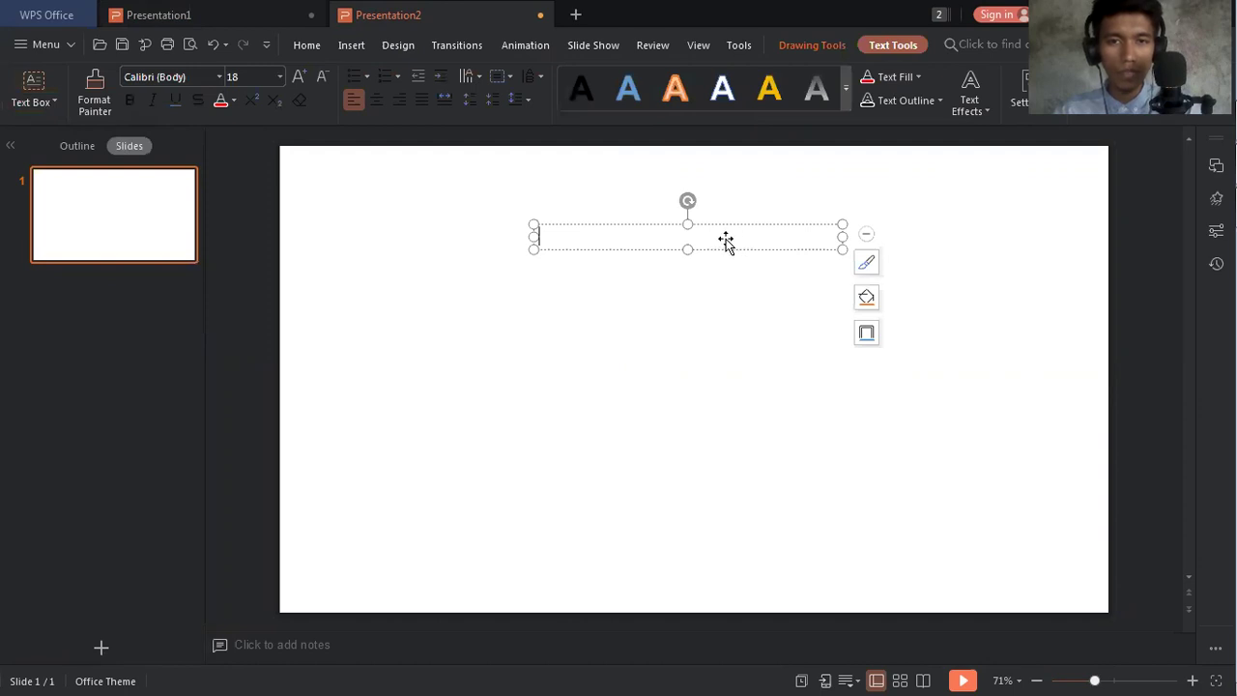
pyautogui.write('5')
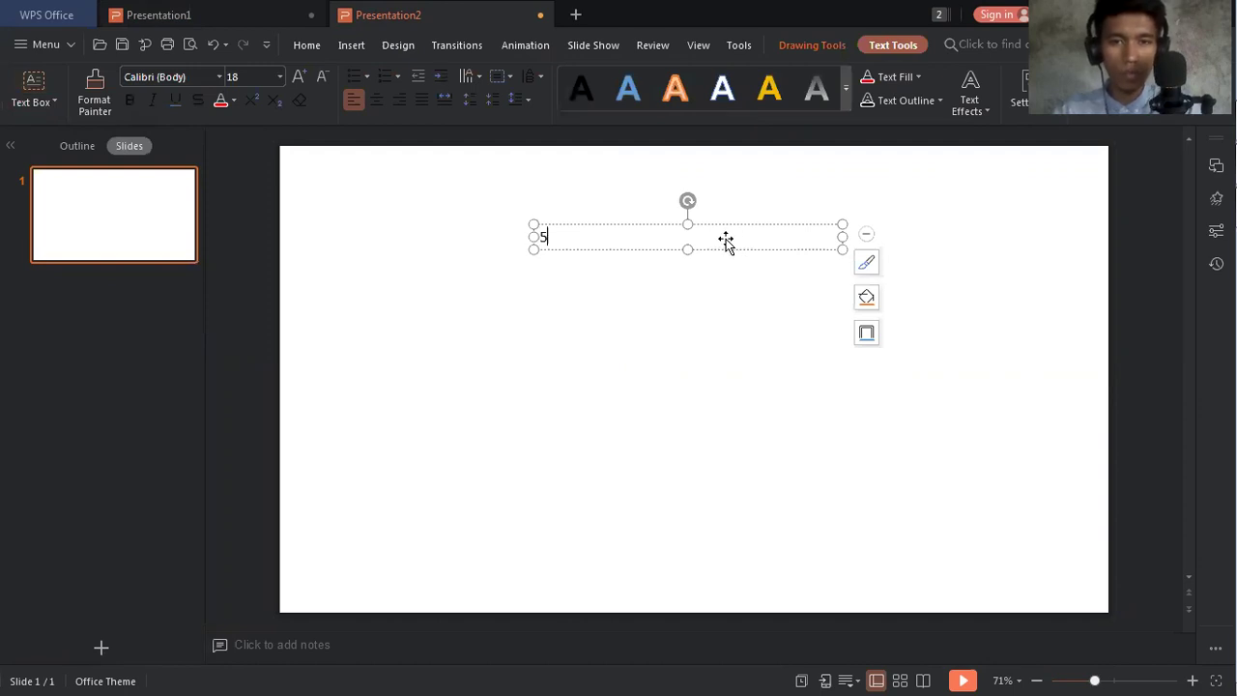
# - Format the 5 at font size 287, bold, centred within its text box
pyautogui.hotkey('ctrl', 'a')
pyautogui.hotkey('ctrl', ']')
pyautogui.hotkey('ctrl', ']')
pyautogui.hotkey('ctrl', ']')
pyautogui.hotkey('ctrl', ']')
pyautogui.hotkey('ctrl', ']')
pyautogui.hotkey('ctrl', ']')
pyautogui.hotkey('ctrl', ']')
pyautogui.hotkey('ctrl', ']')
pyautogui.hotkey('ctrl', ']')
pyautogui.hotkey('ctrl', ']')
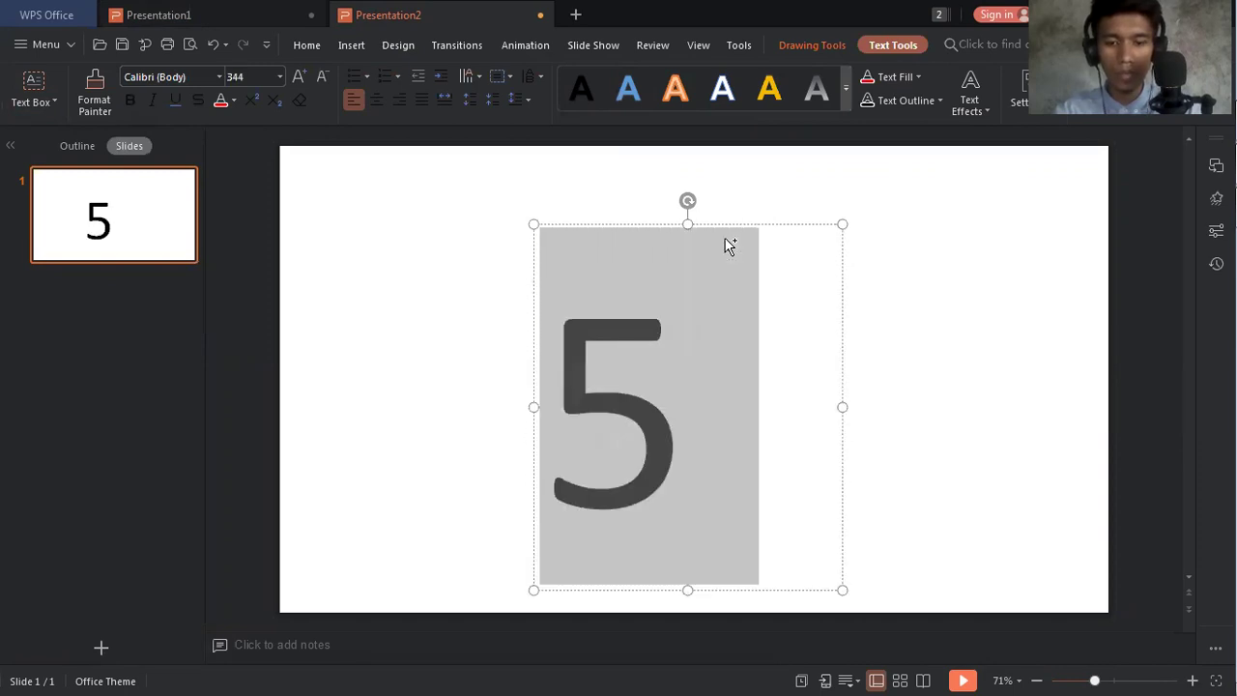
pyautogui.hotkey('ctrl', '[')
pyautogui.hotkey('ctrl', '[')
pyautogui.hotkey('ctrl', ']')
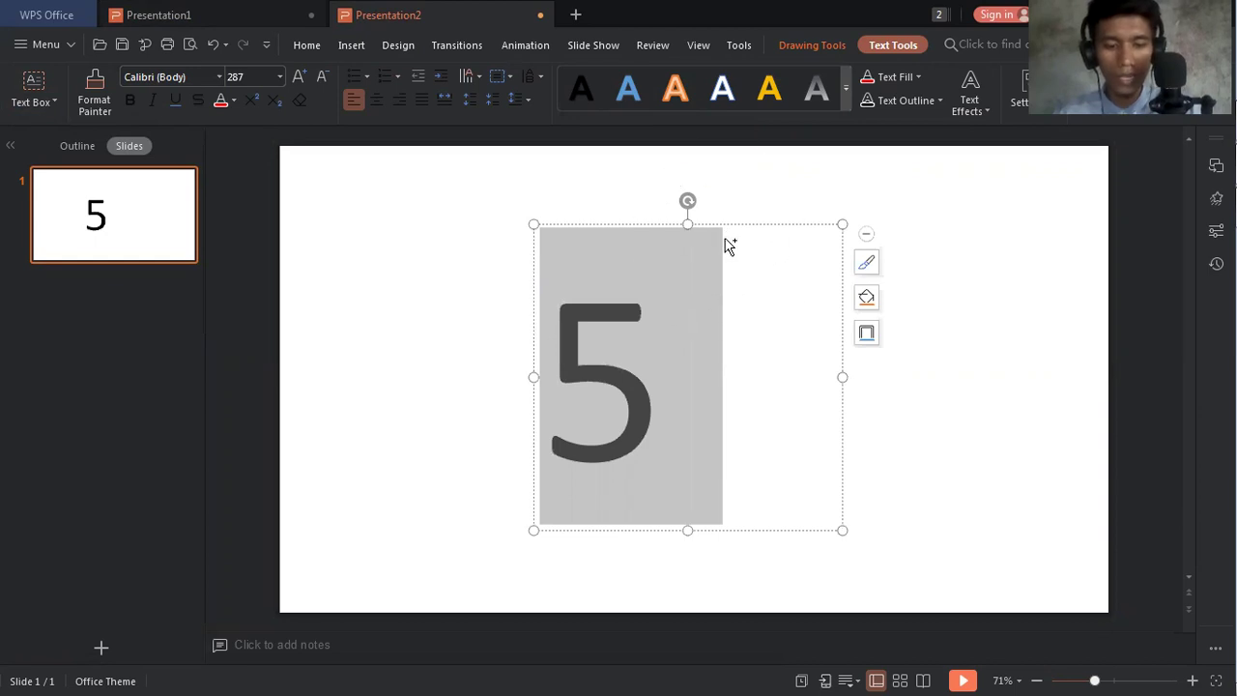
pyautogui.hotkey('ctrl', 'b')
pyautogui.hotkey('ctrl', 'u')
pyautogui.hotkey('ctrl', 'u')
pyautogui.hotkey('ctrl', 'i')
pyautogui.hotkey('ctrl', 'i')
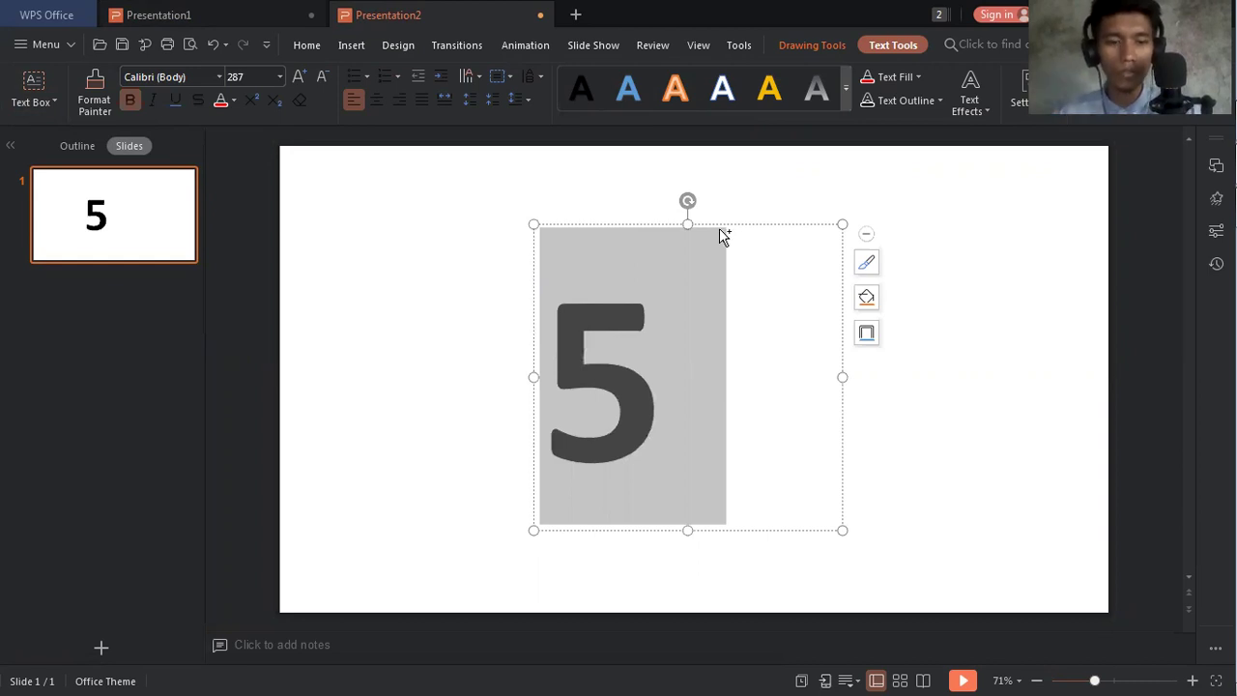
pyautogui.hotkey('ctrl', 'e')
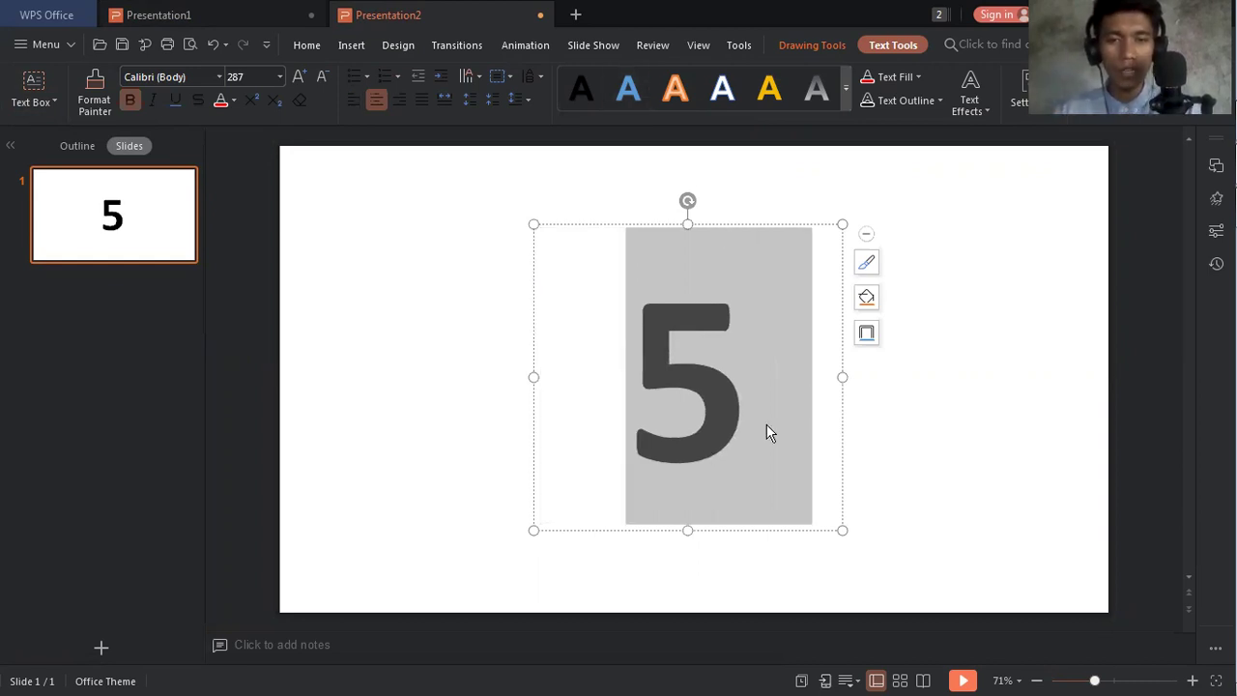
pyautogui.click(888, 456)
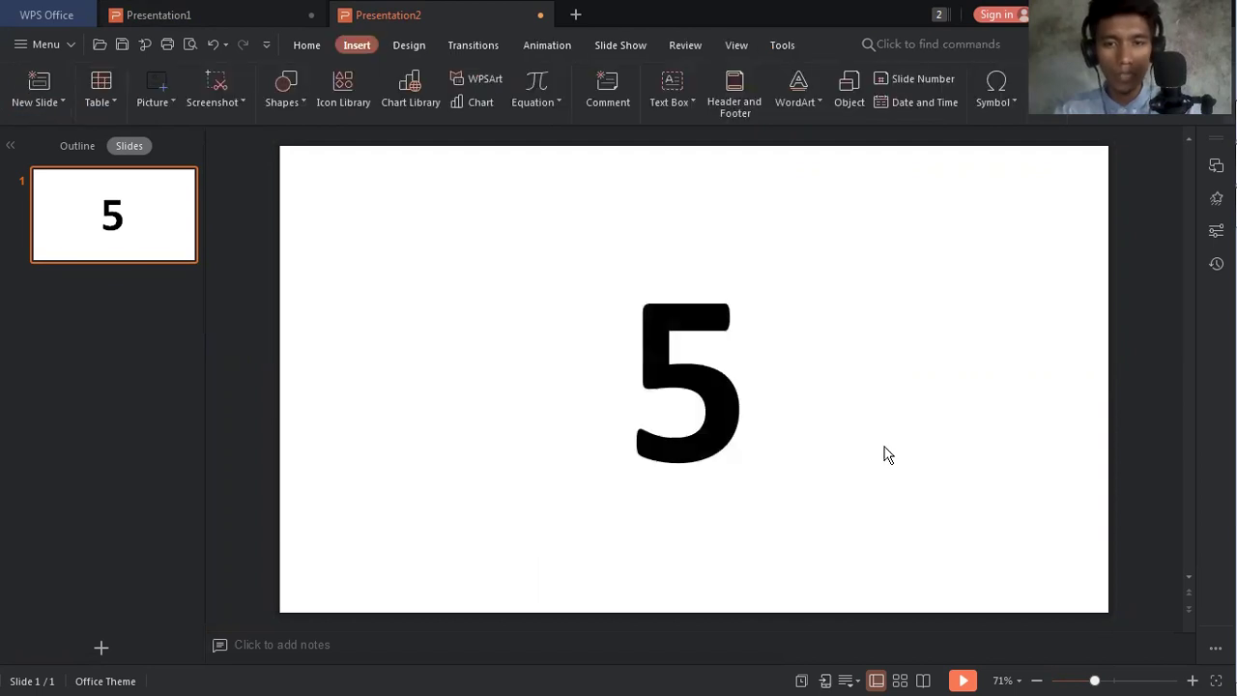
# - Select the 5's text box and drag it up and to the left
pyautogui.click(692, 440)
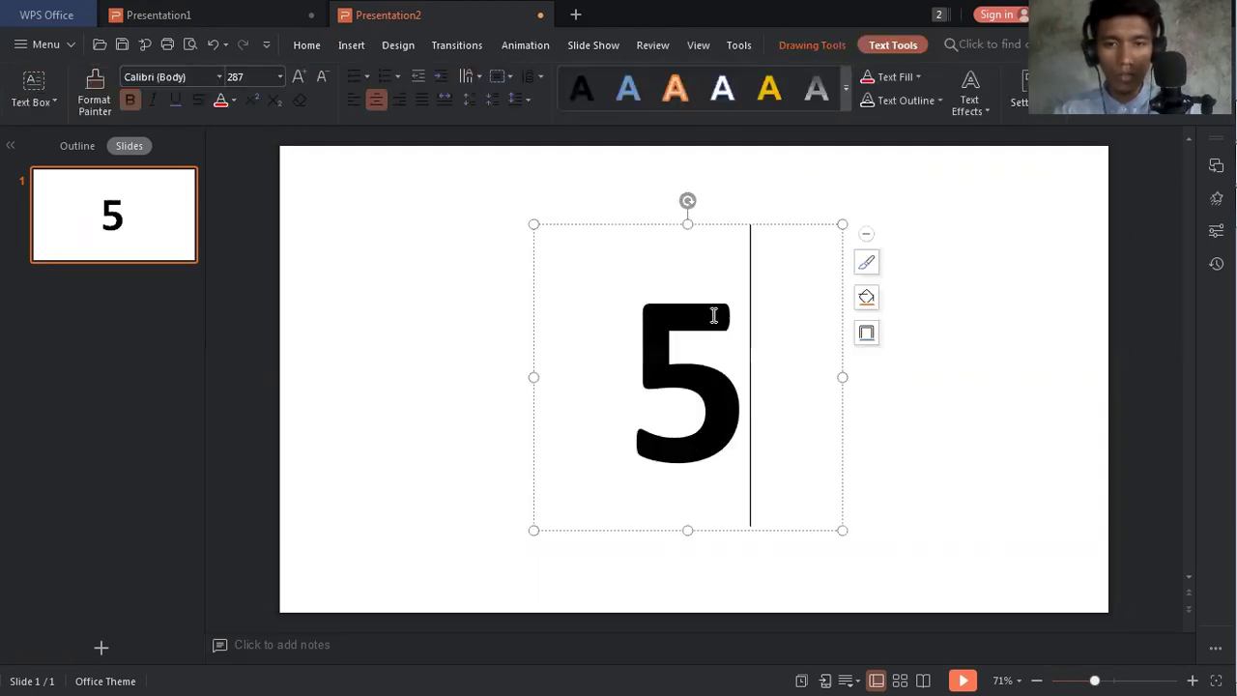
pyautogui.click(720, 226)
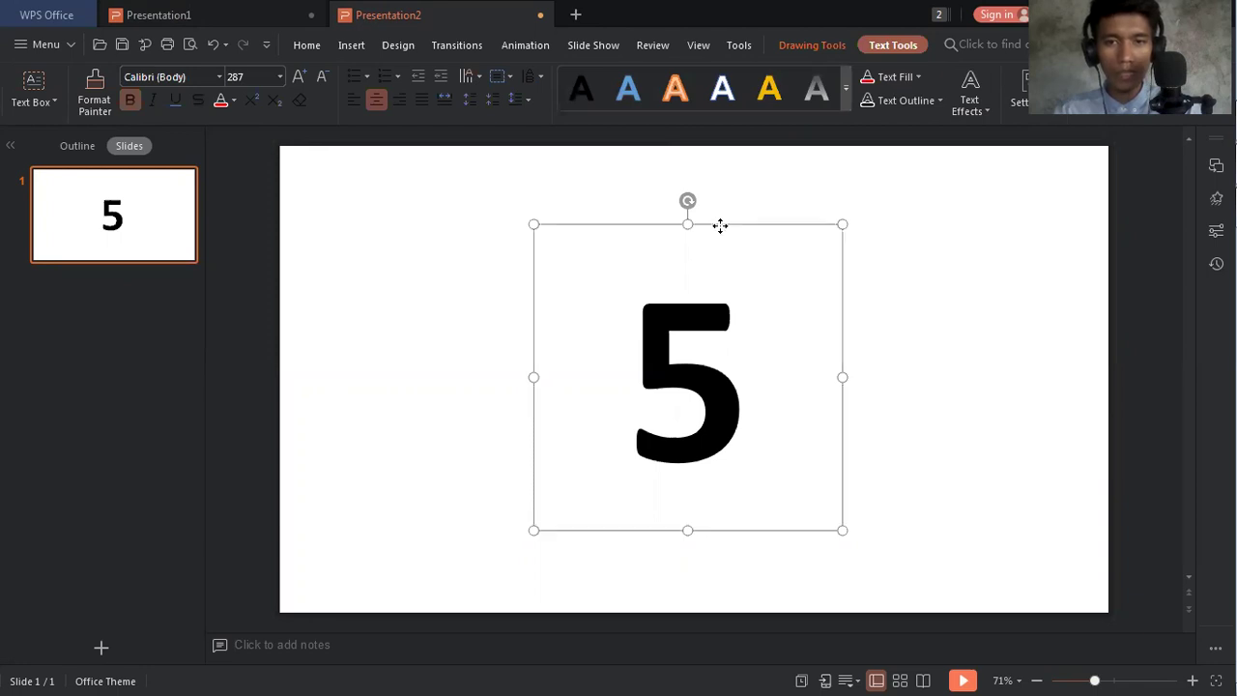
pyautogui.moveTo(720, 226)
pyautogui.mouseDown()
pyautogui.moveTo(713, 210)
pyautogui.moveTo(663, 215)
pyautogui.moveTo(705, 210)
pyautogui.moveTo(729, 213)
pyautogui.moveTo(727, 225)
pyautogui.mouseUp()
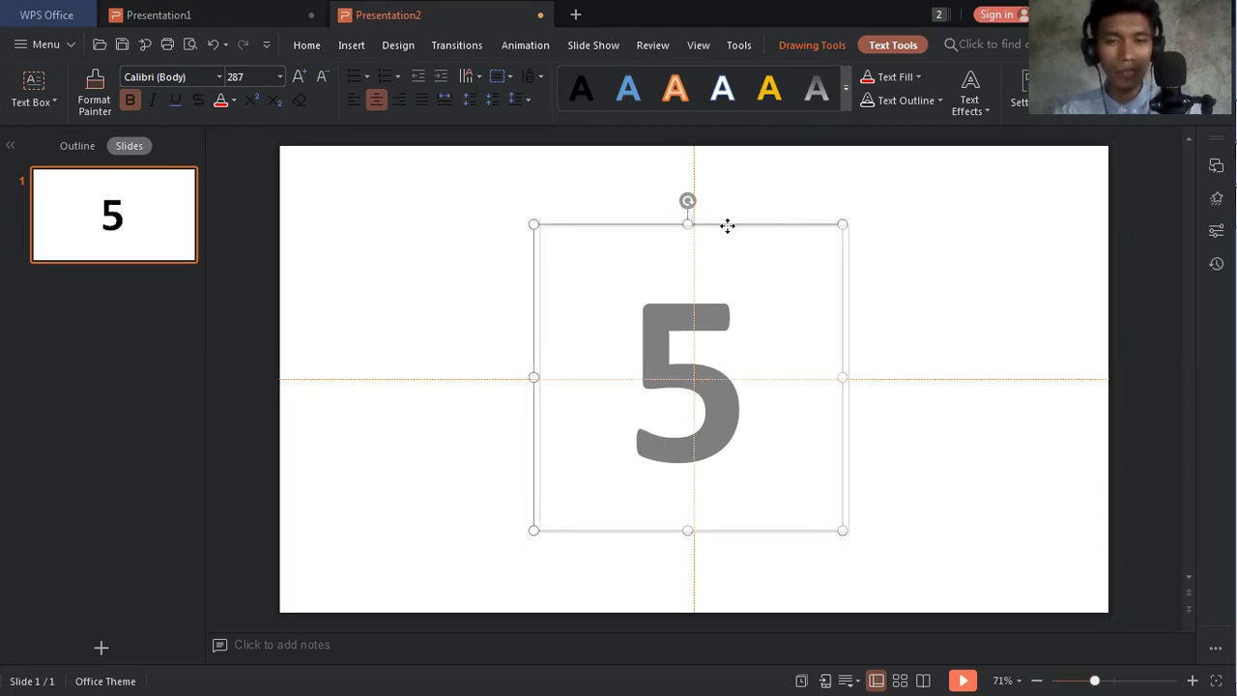
pyautogui.moveTo(727, 225); pyautogui.dragTo(729, 228)
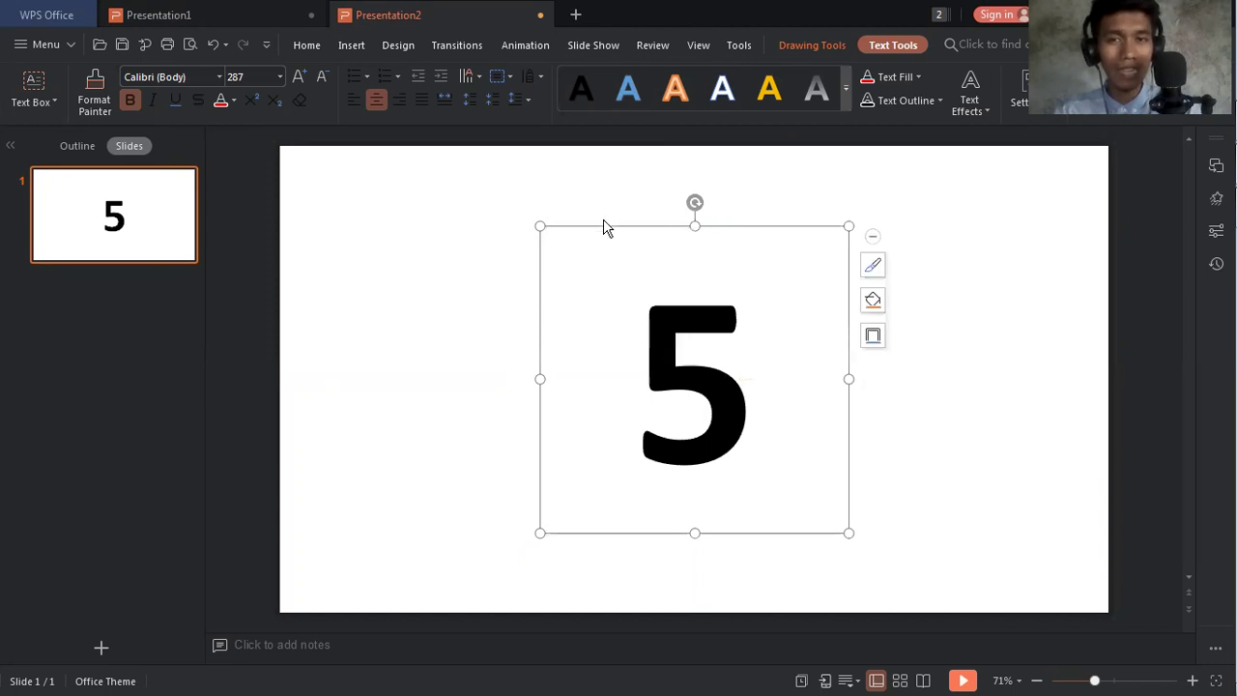
pyautogui.moveTo(610, 224); pyautogui.dragTo(455, 182)
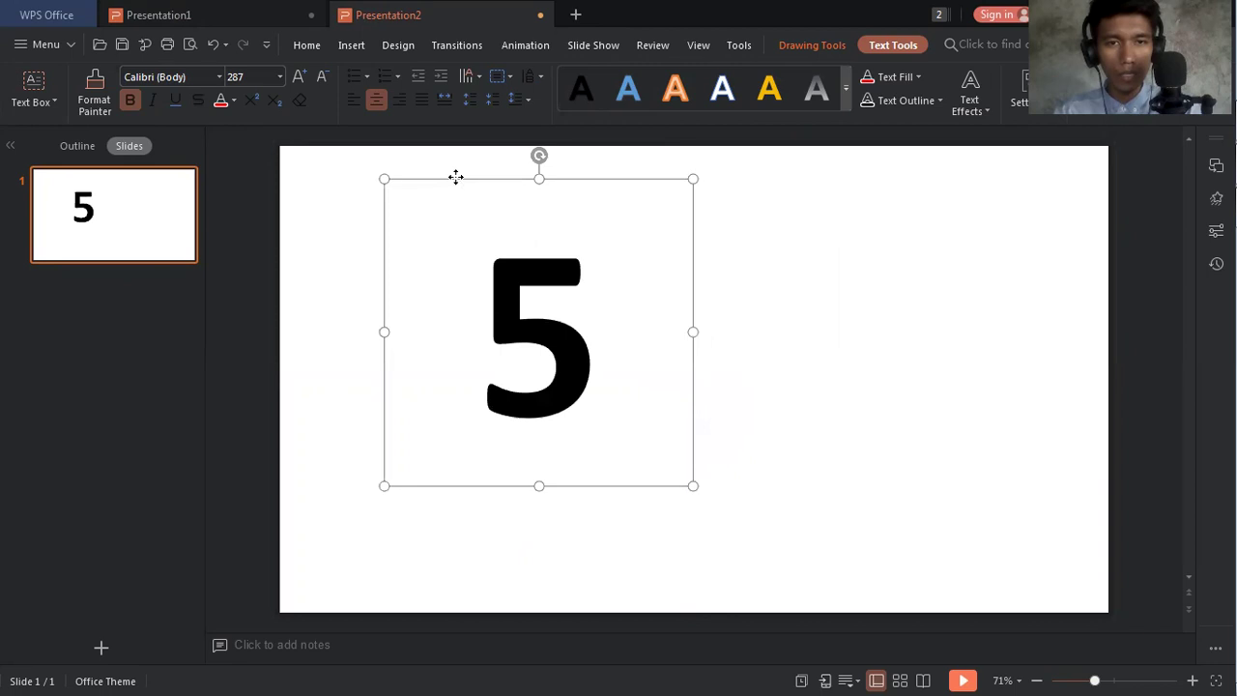
# - Align the 5's box to the slide's horizontal centre and vertical middle
pyautogui.click(817, 45)
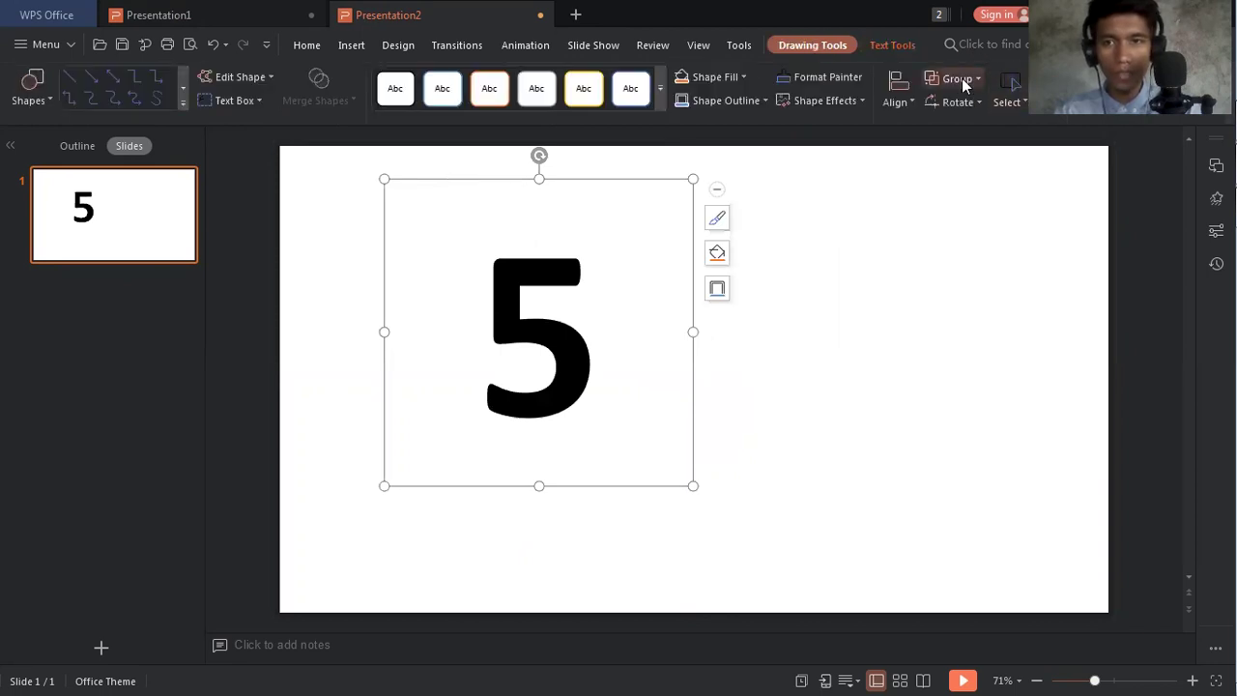
pyautogui.click(908, 108)
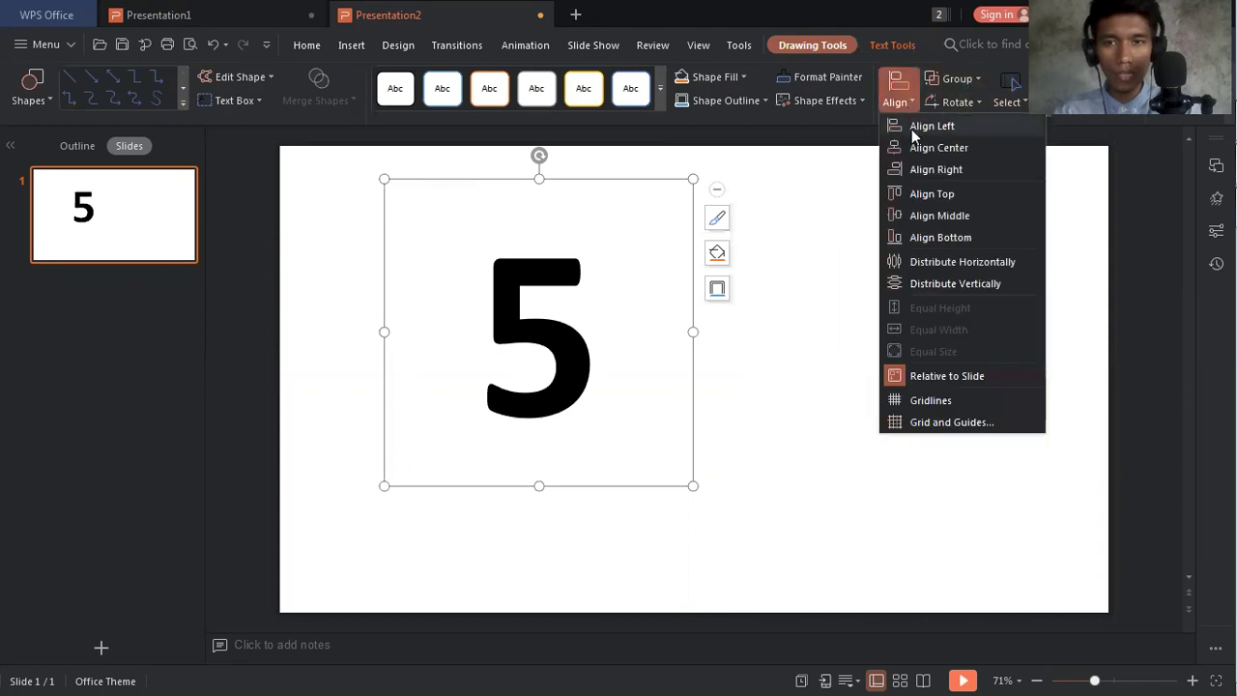
pyautogui.click(911, 148)
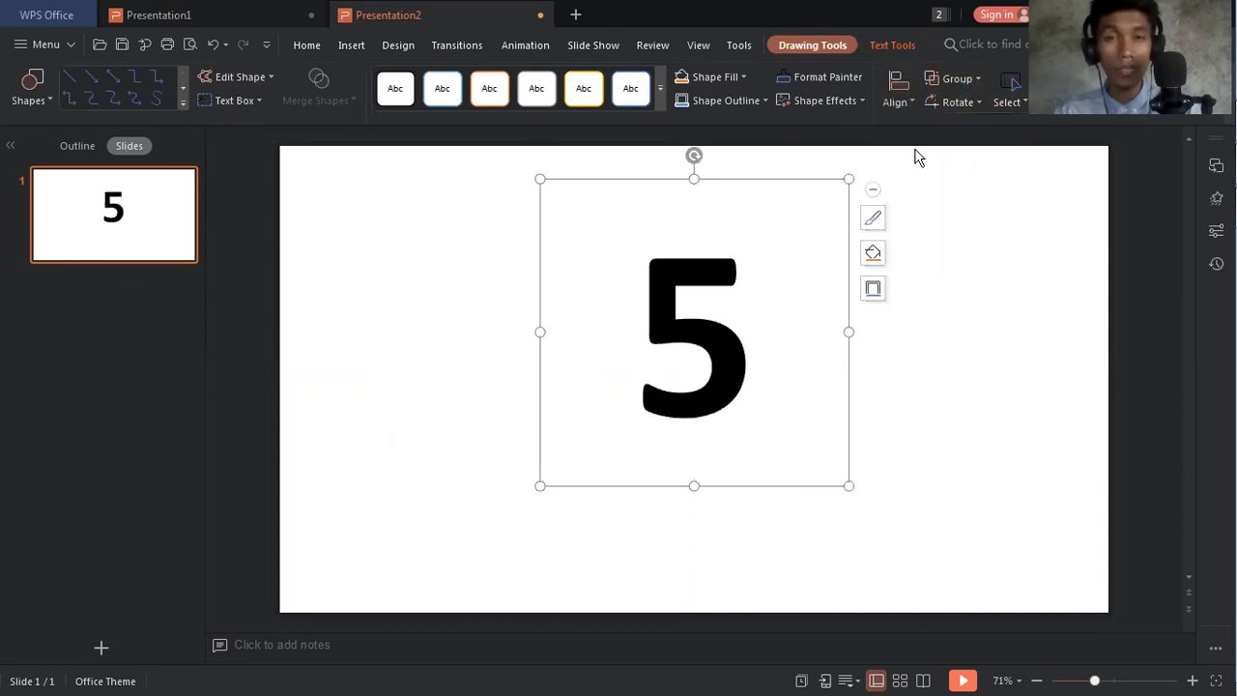
pyautogui.click(910, 98)
pyautogui.click(923, 217)
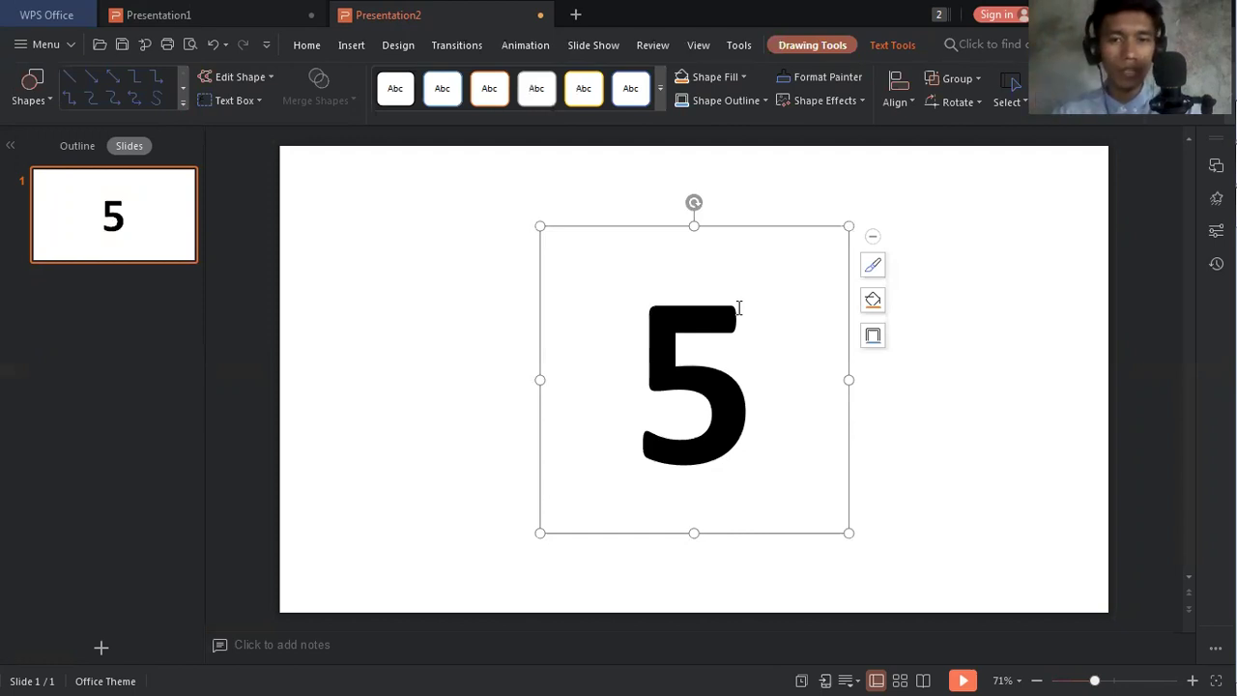
pyautogui.click(83, 238)
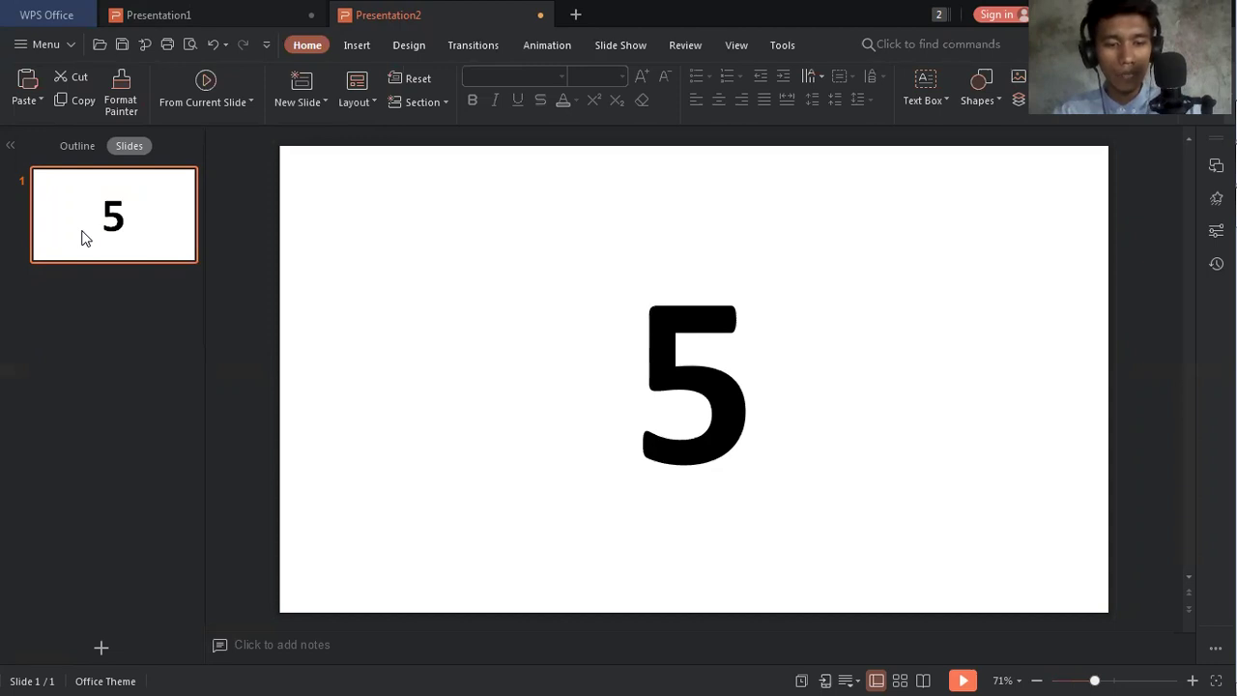
# - Duplicate slide 1 with Ctrl+D until the deck holds six identical 5 slides
pyautogui.hotkey('ctrl', 'd')
pyautogui.hotkey('ctrl', 'd')
pyautogui.hotkey('ctrl', 'd')
pyautogui.hotkey('ctrl', 'd')
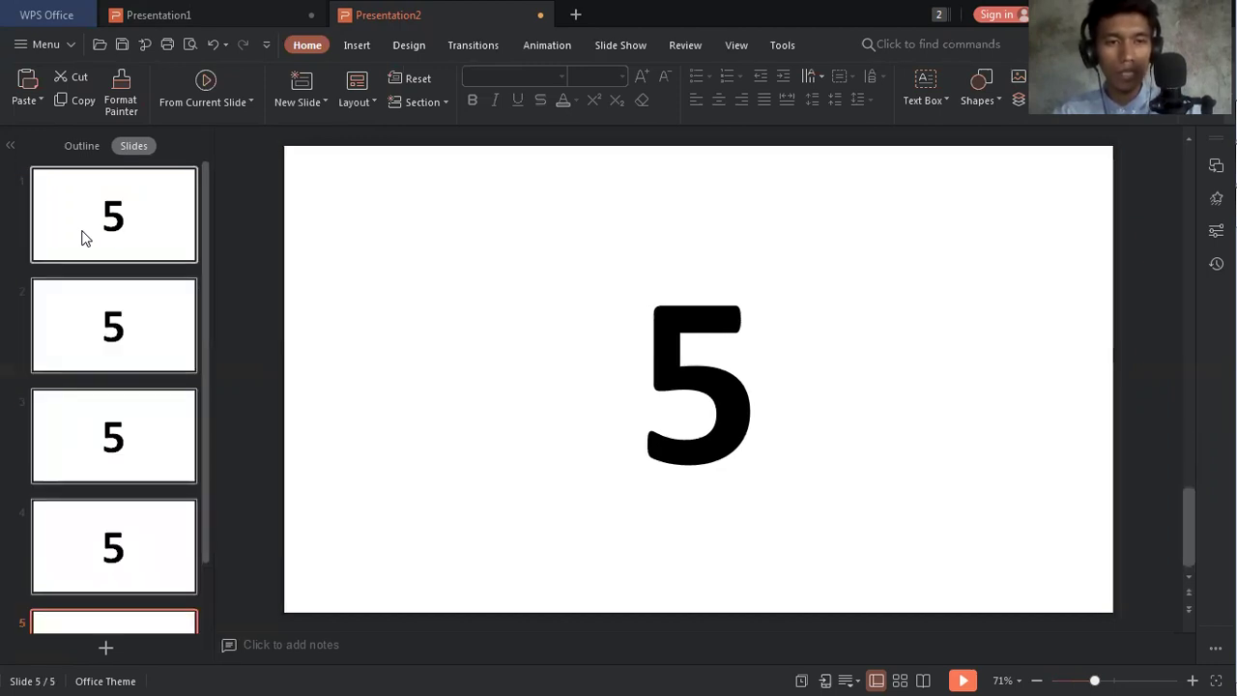
pyautogui.scroll(-1, 96, 237)
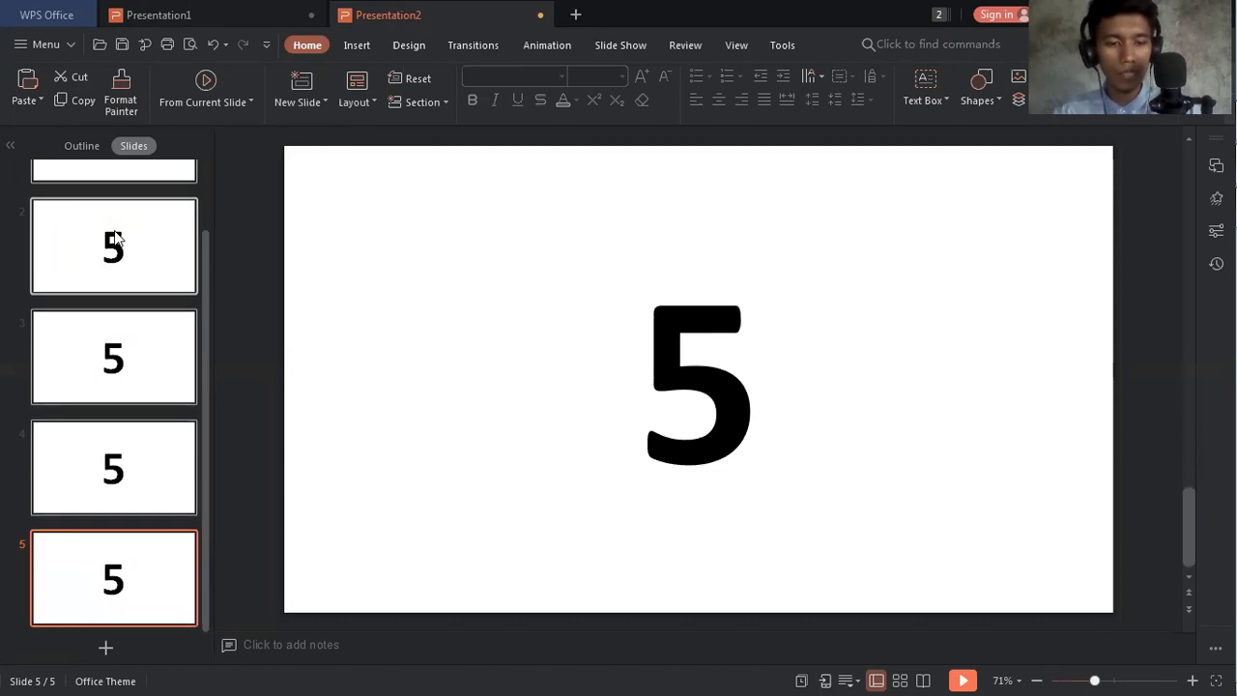
pyautogui.scroll(1, 114, 237)
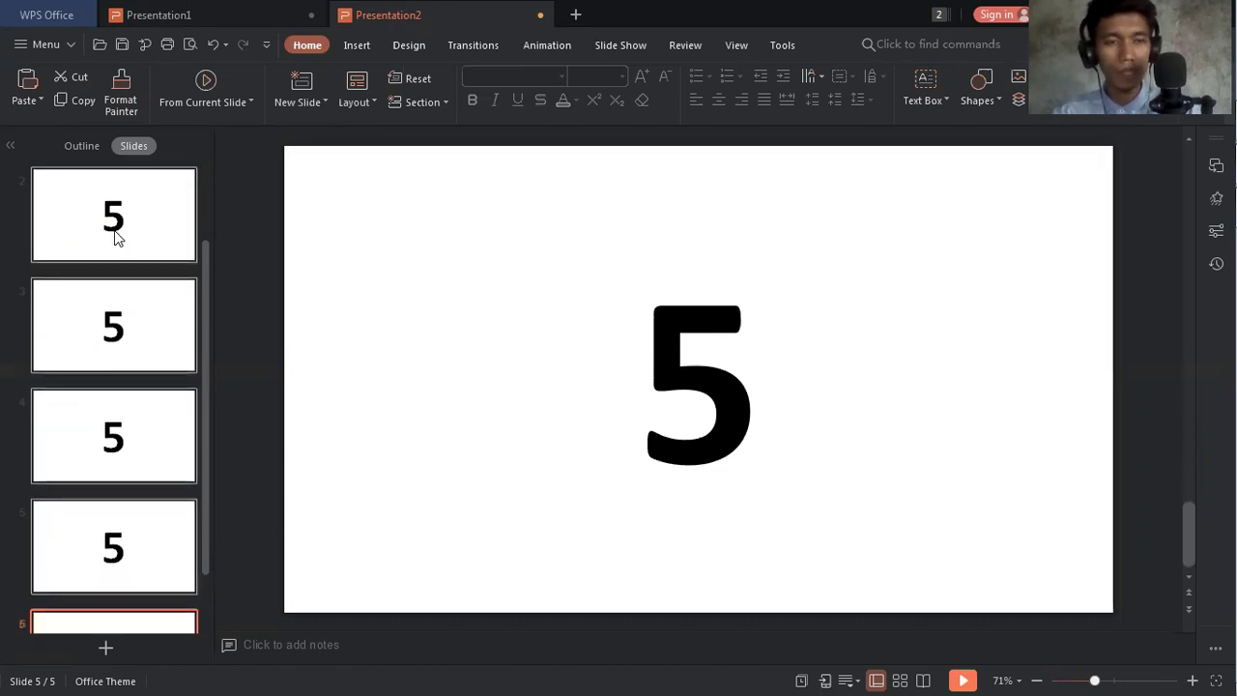
pyautogui.click(113, 237)
pyautogui.hotkey('ctrl', 'd')
pyautogui.click(89, 408)
pyautogui.click(104, 549)
pyautogui.click(104, 534)
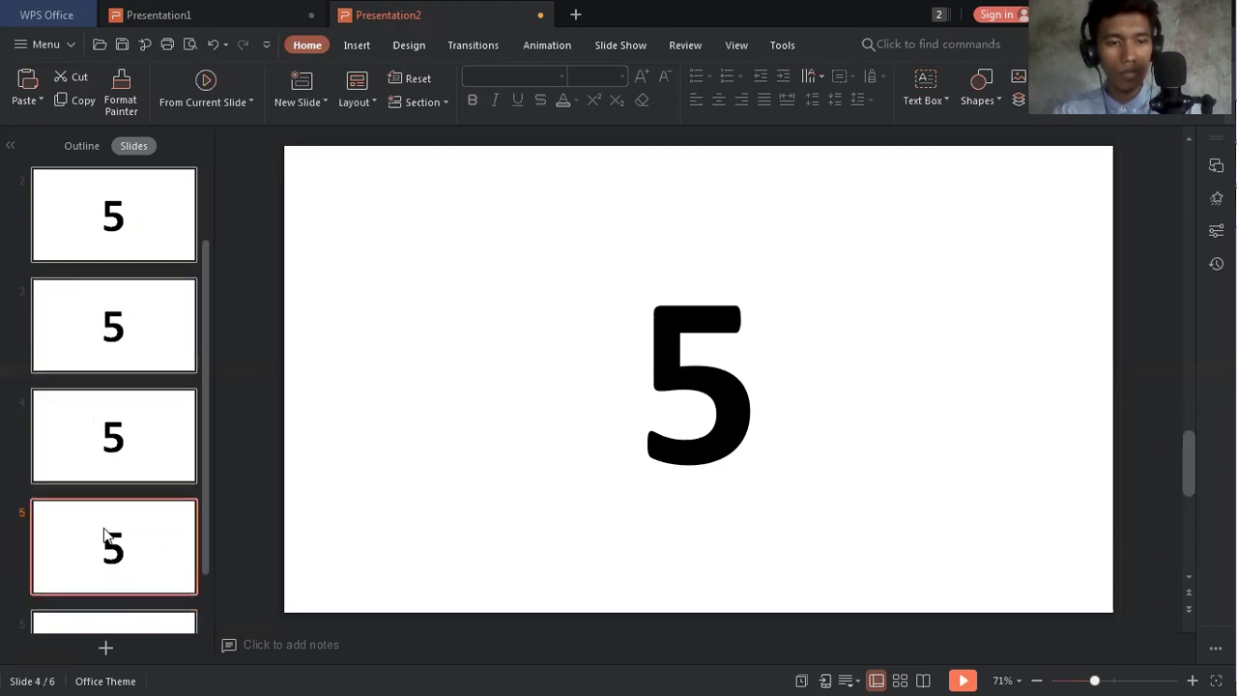
pyautogui.scroll(2, 94, 501)
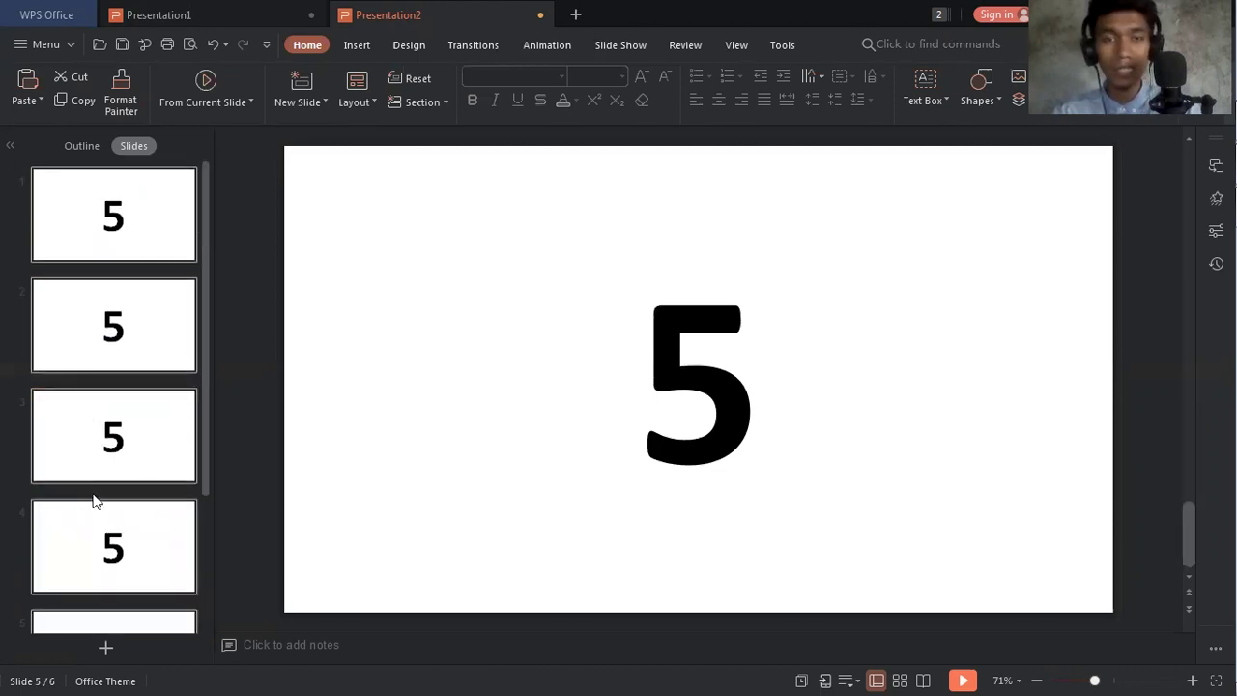
pyautogui.click(100, 221)
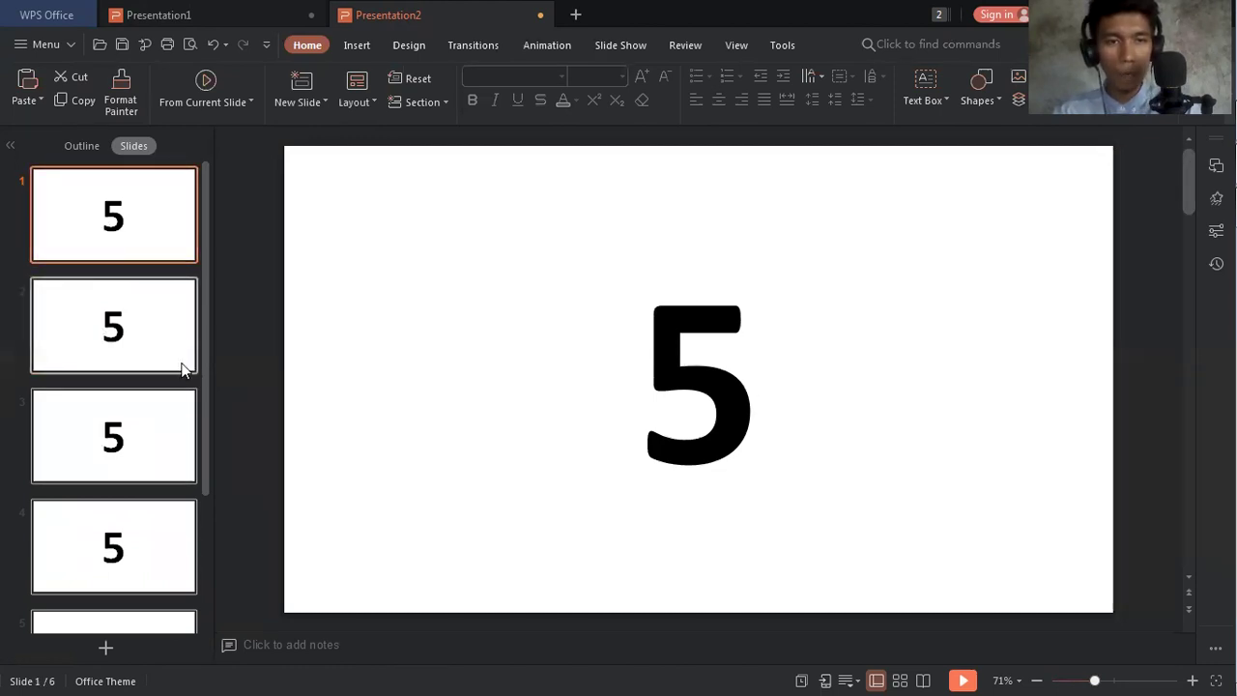
# - Change the numbers on slides 2 and 3 to 4 and 3
pyautogui.click(128, 340)
pyautogui.click(754, 391)
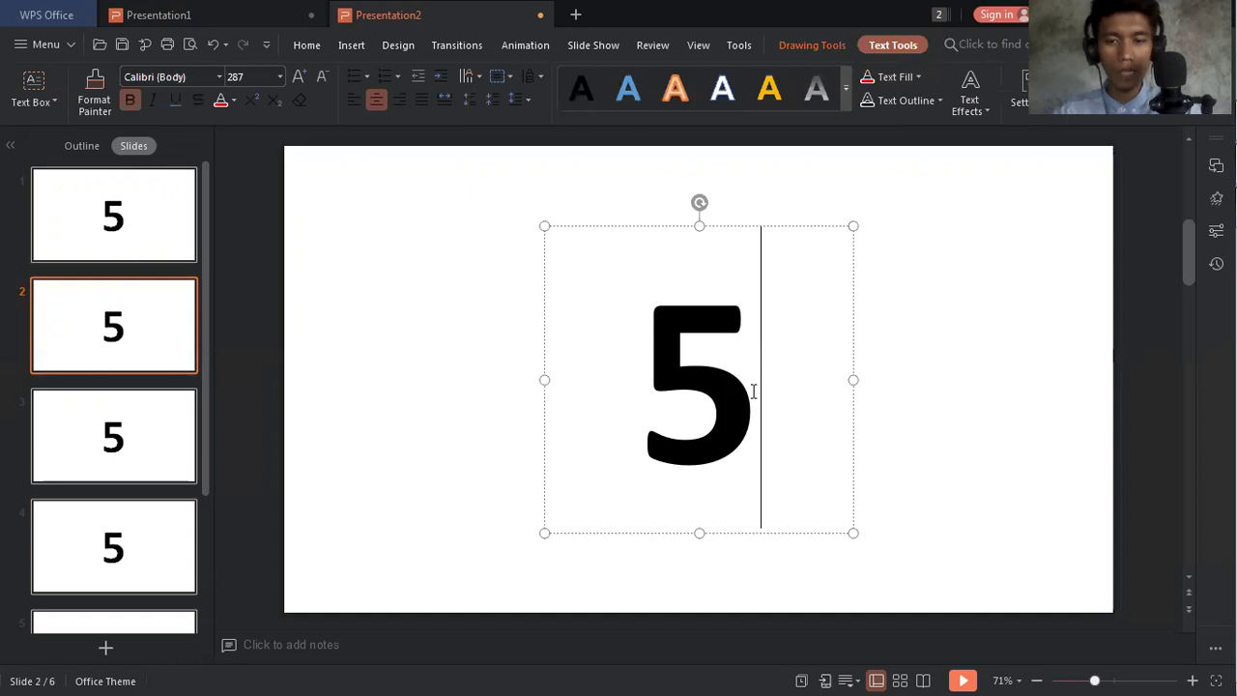
pyautogui.press('BackSpace')
pyautogui.write('4')
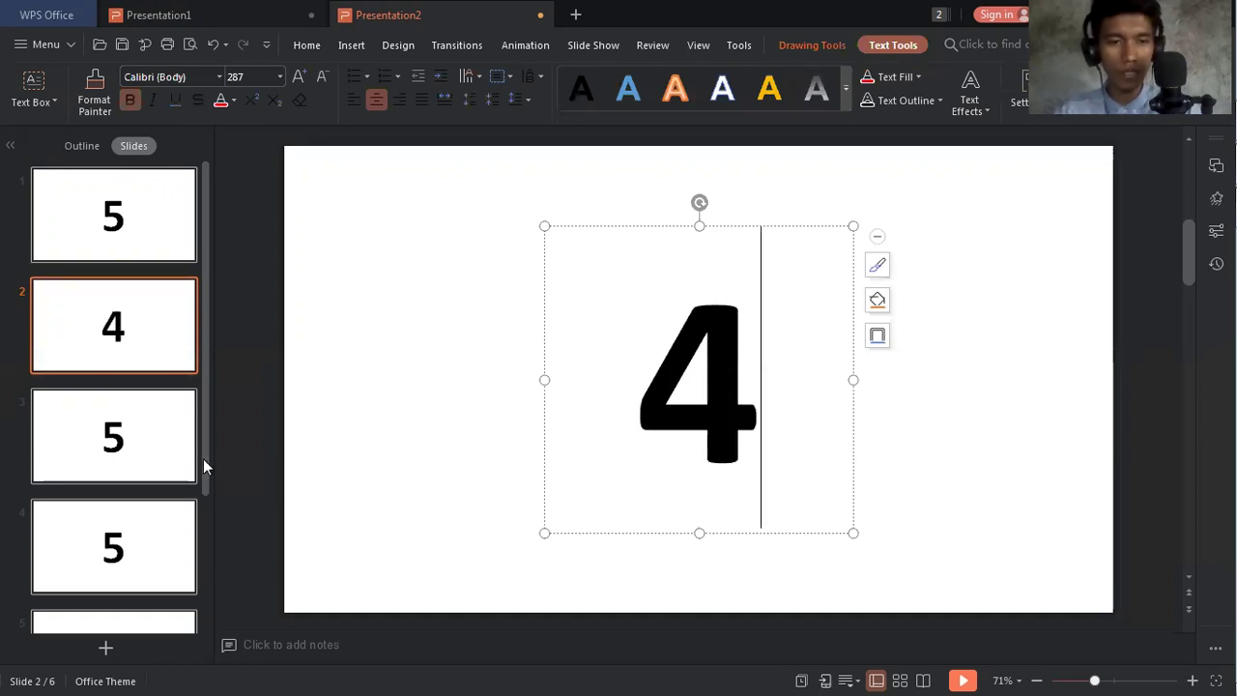
pyautogui.click(174, 455)
pyautogui.click(736, 400)
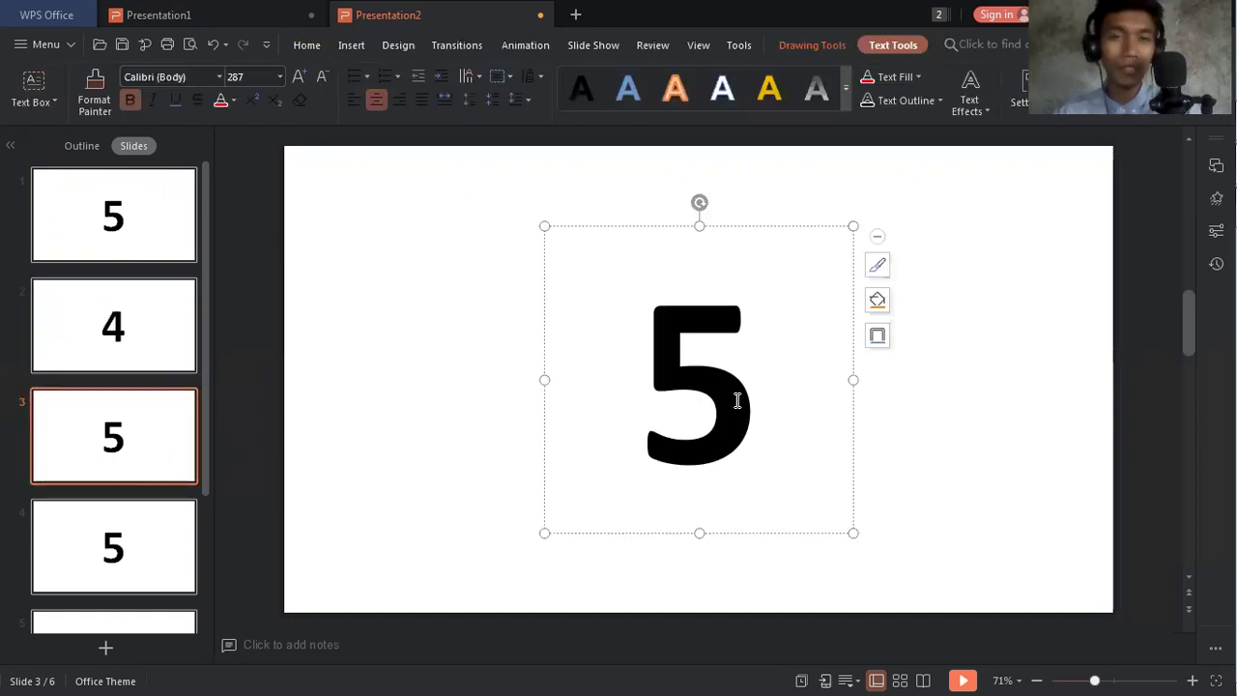
pyautogui.press('BackSpace')
pyautogui.write('3')
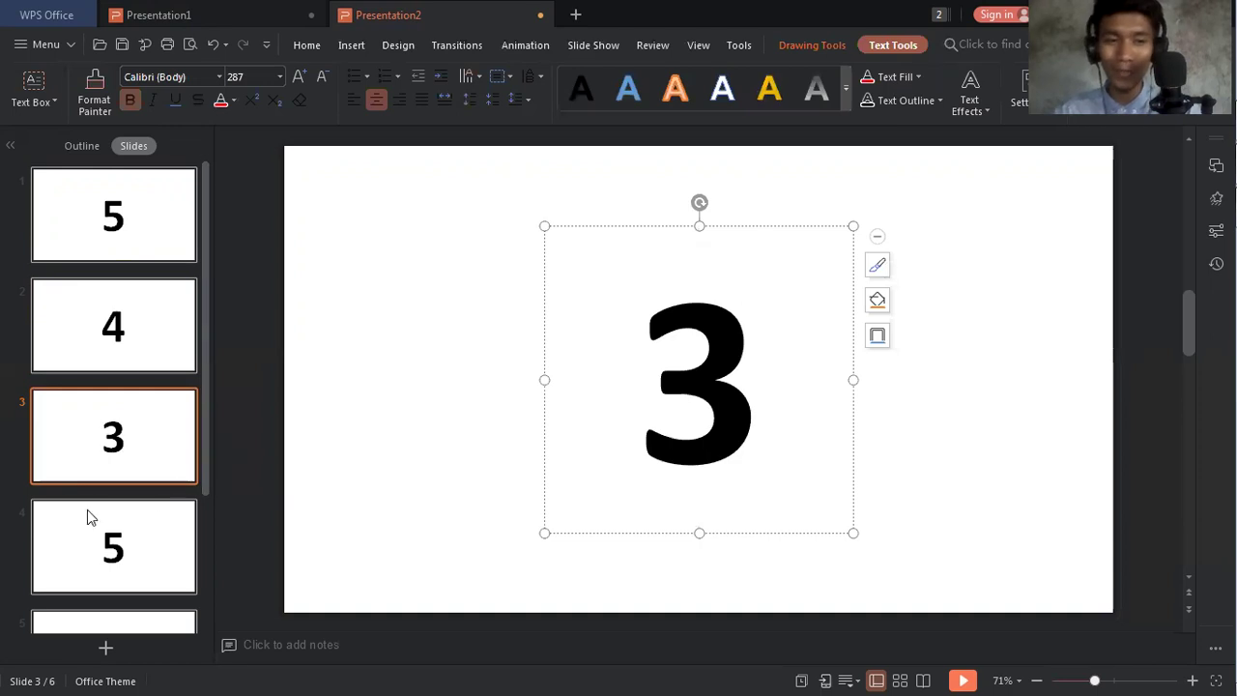
# - Change the numbers on slides 4 and 5 to 2 and 1
pyautogui.click(91, 541)
pyautogui.click(737, 365)
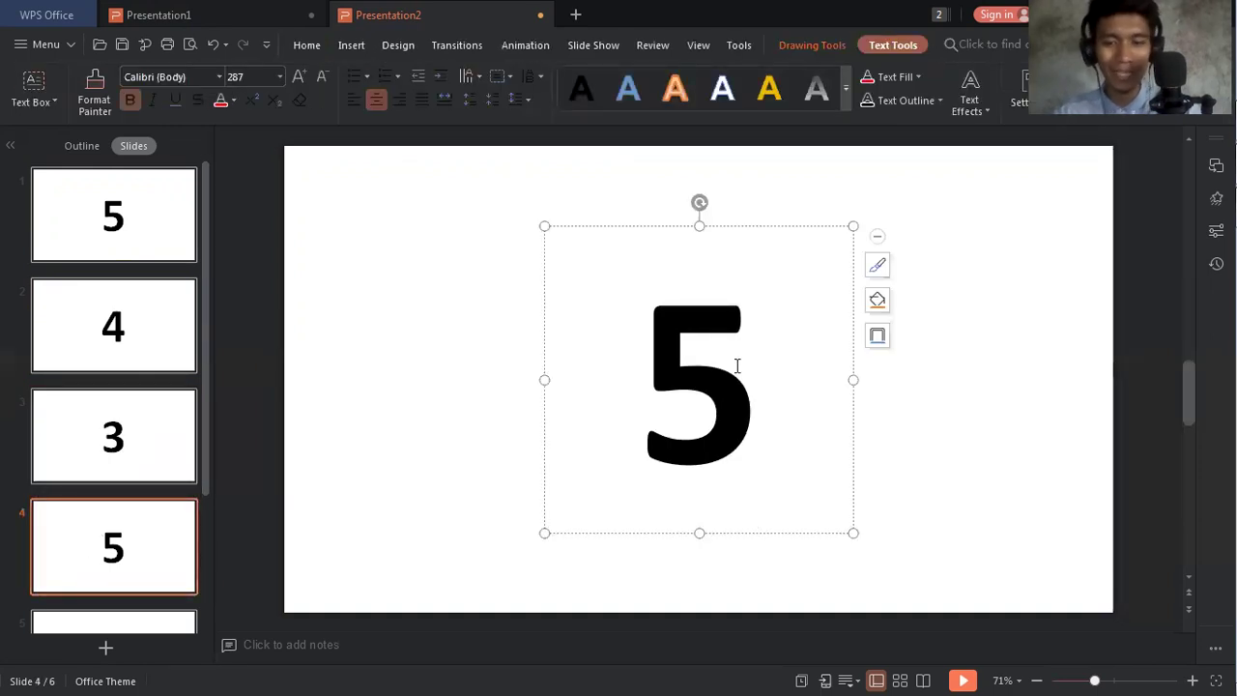
pyautogui.press('BackSpace')
pyautogui.write('2')
pyautogui.scroll(-2, 97, 447)
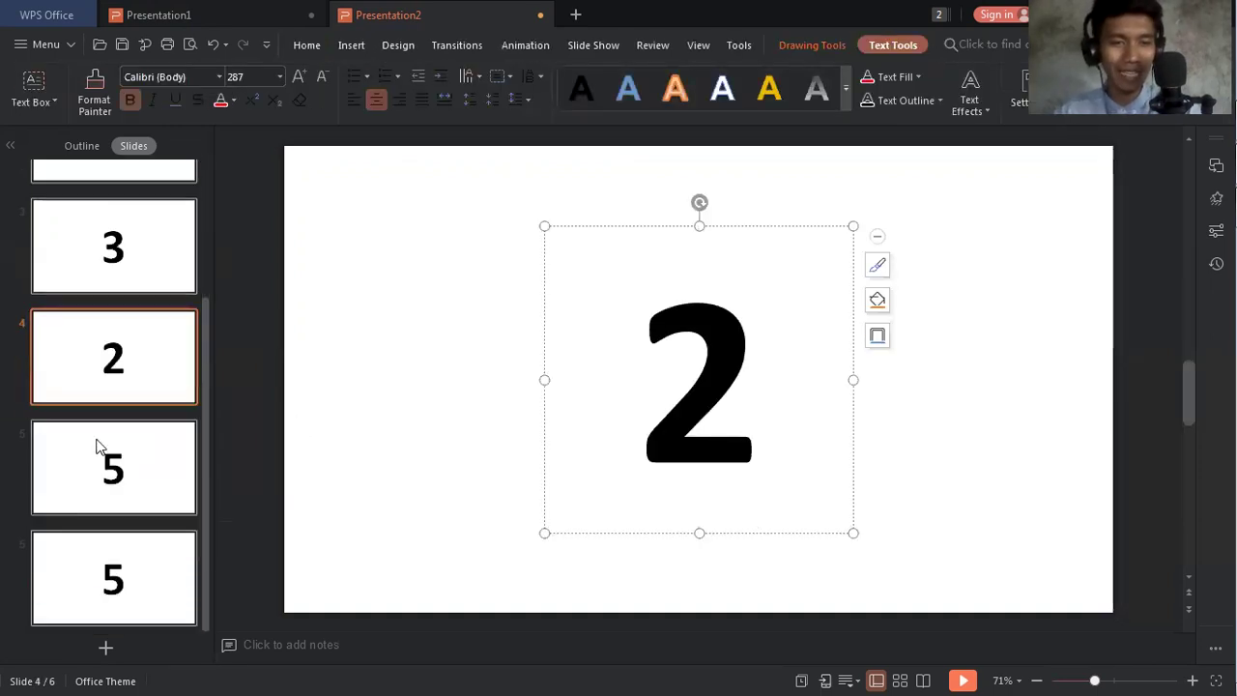
pyautogui.click(99, 475)
pyautogui.click(736, 379)
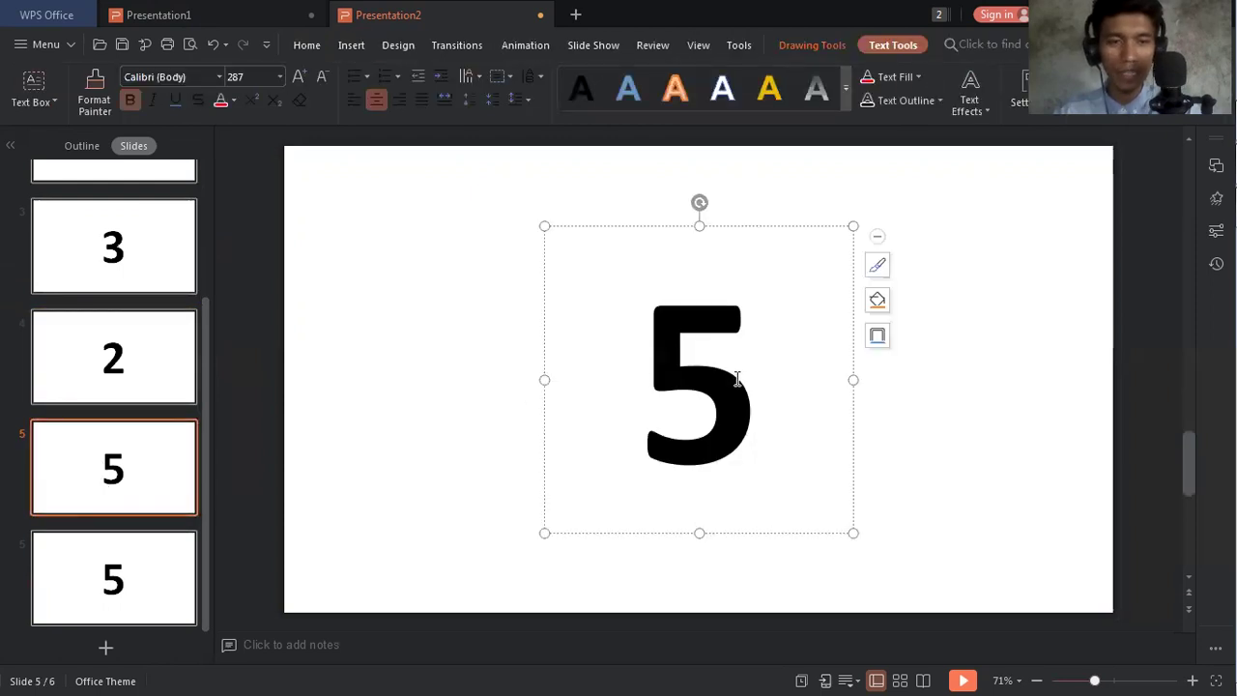
pyautogui.press('BackSpace')
pyautogui.write('1')
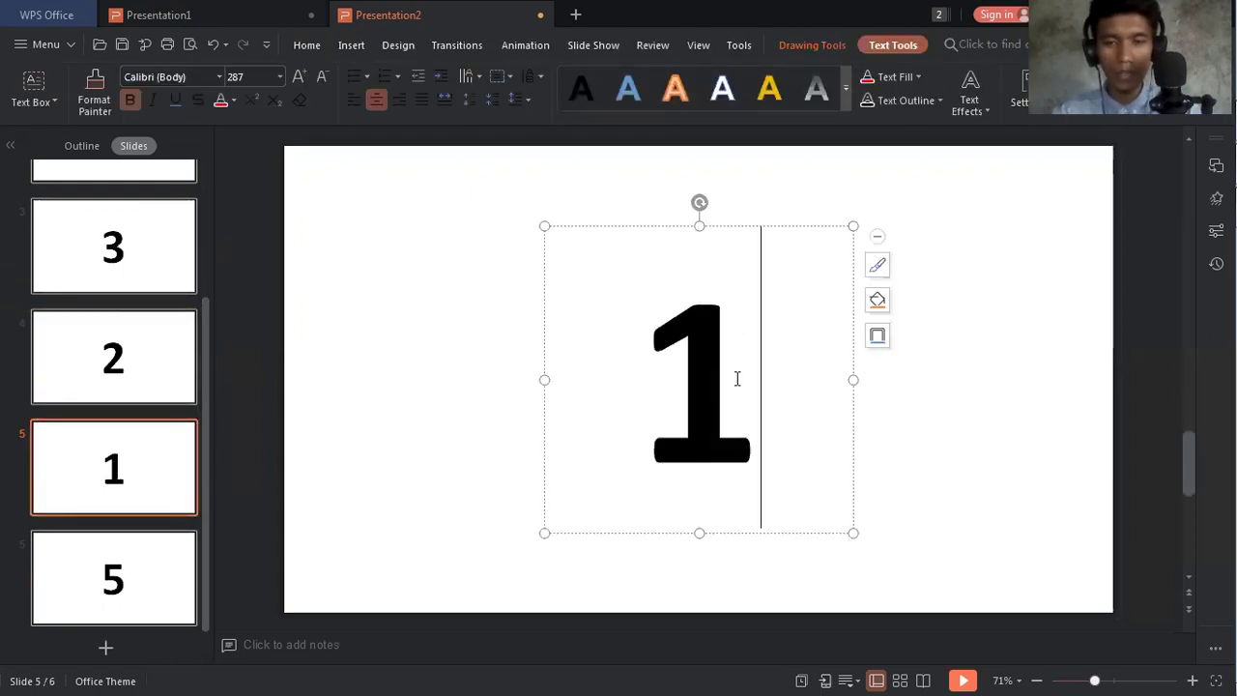
pyautogui.click(152, 564)
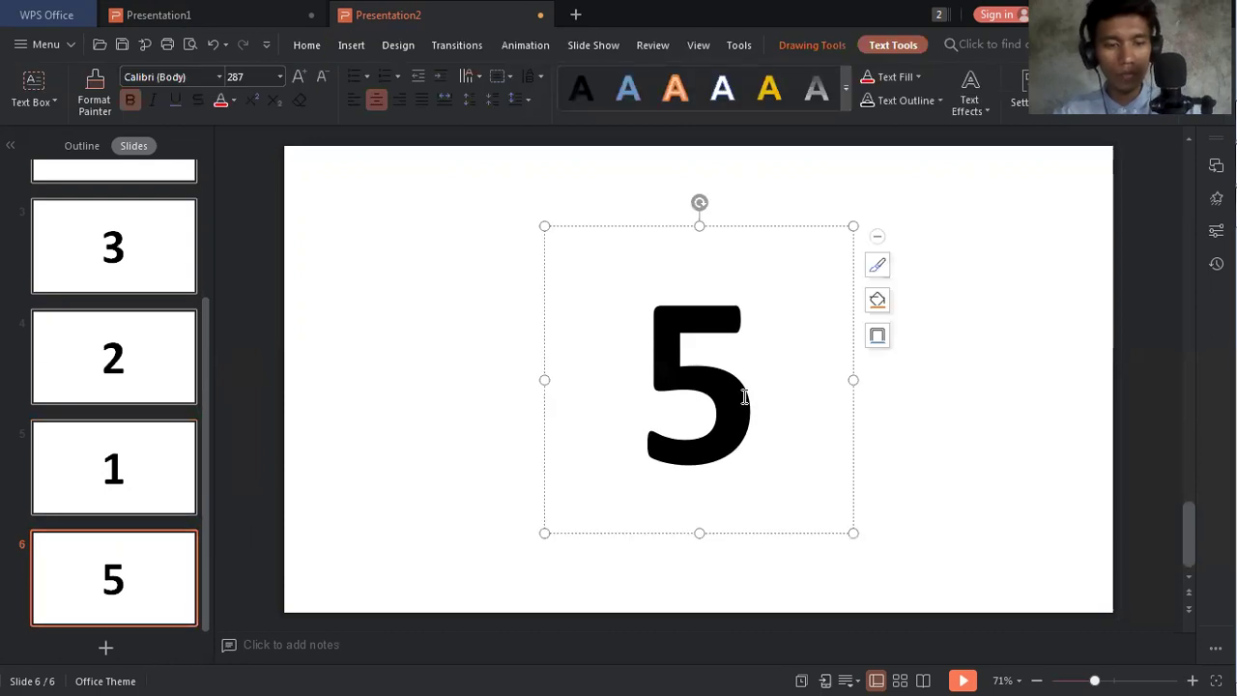
# - Replace the last slide's 5 with WELCOME! at font size 138
pyautogui.doubleClick(744, 398)
pyautogui.write('WELCOME')
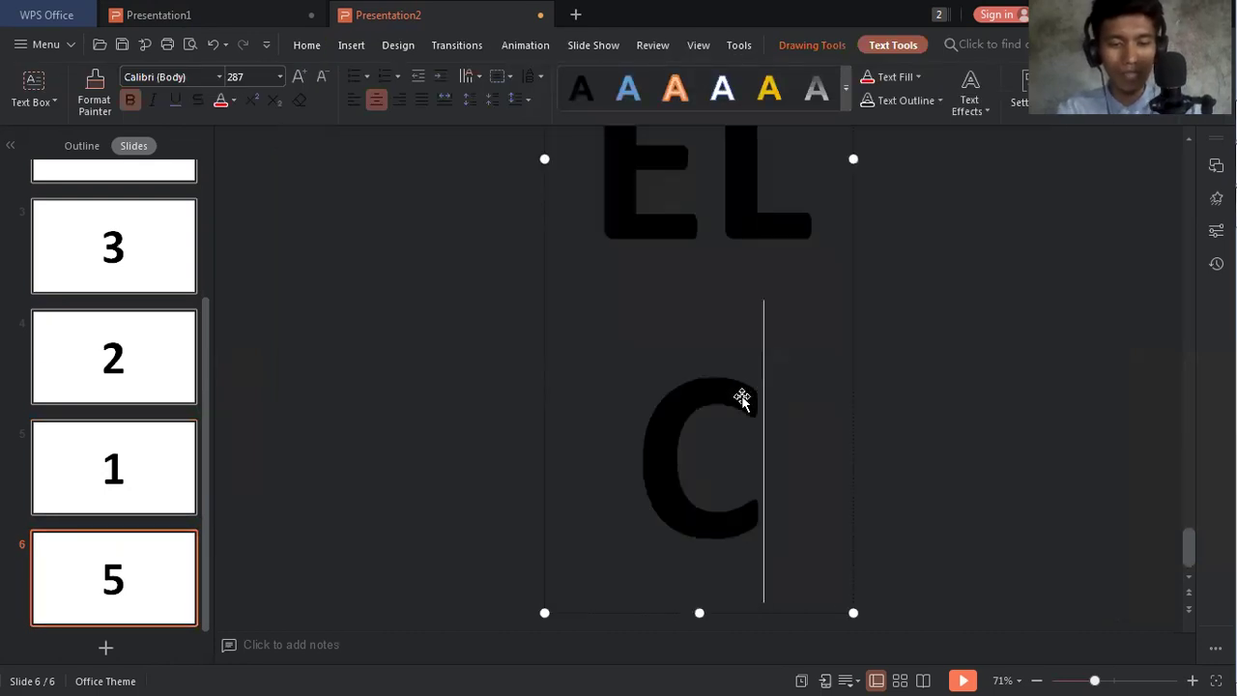
pyautogui.hotkey('ctrl', 'a')
pyautogui.hotkey('ctrl', '[')
pyautogui.hotkey('ctrl', '[')
pyautogui.hotkey('ctrl', '[')
pyautogui.hotkey('ctrl', '[')
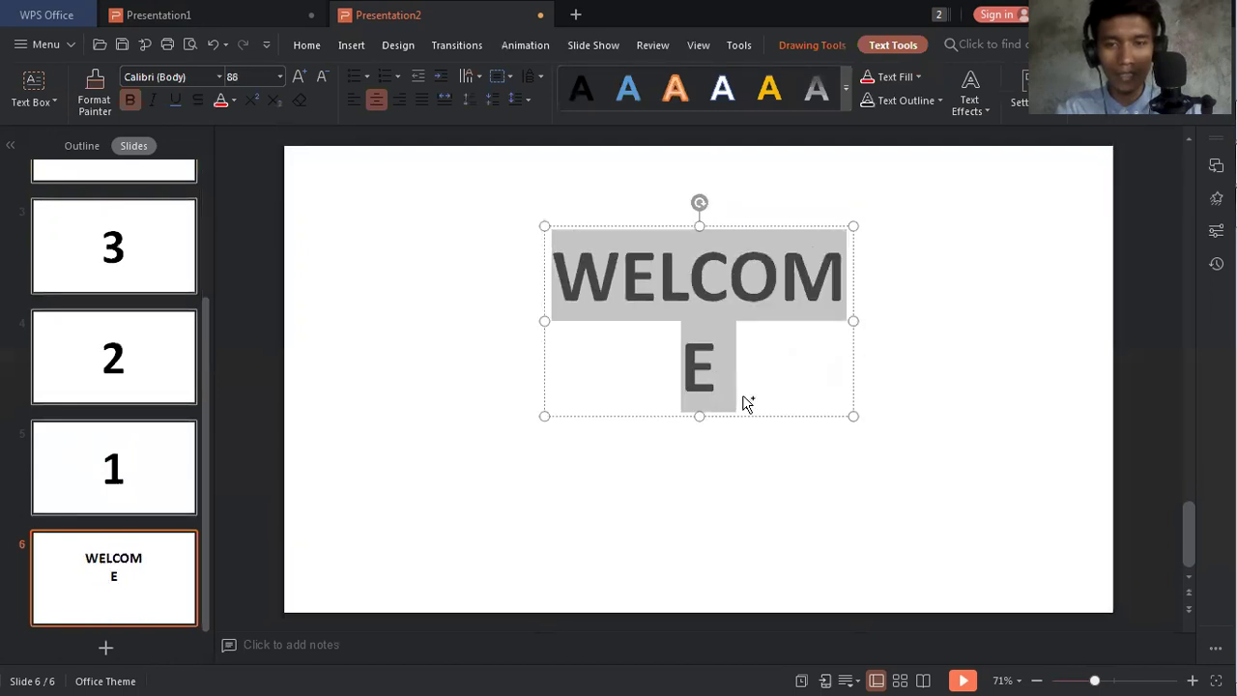
pyautogui.hotkey('ctrl', ']')
pyautogui.hotkey('ctrl', ']')
pyautogui.hotkey('ctrl', ']')
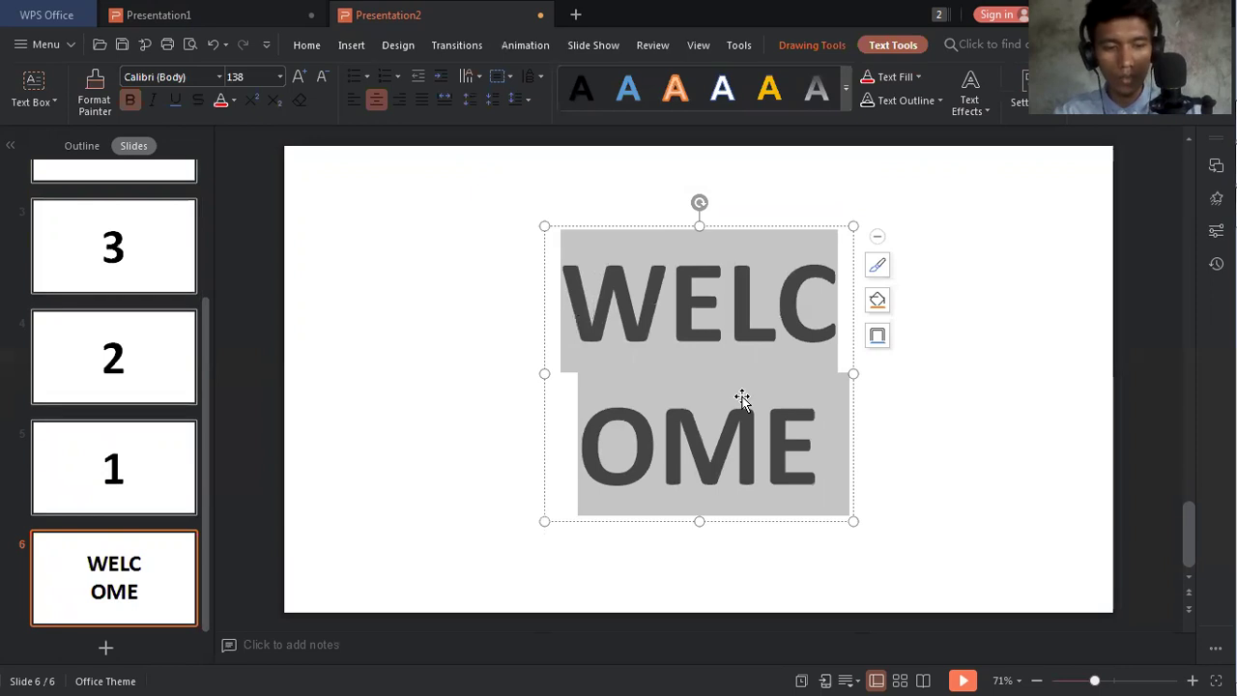
pyautogui.write('!')
pyautogui.hotkey('ctrl', 'z')
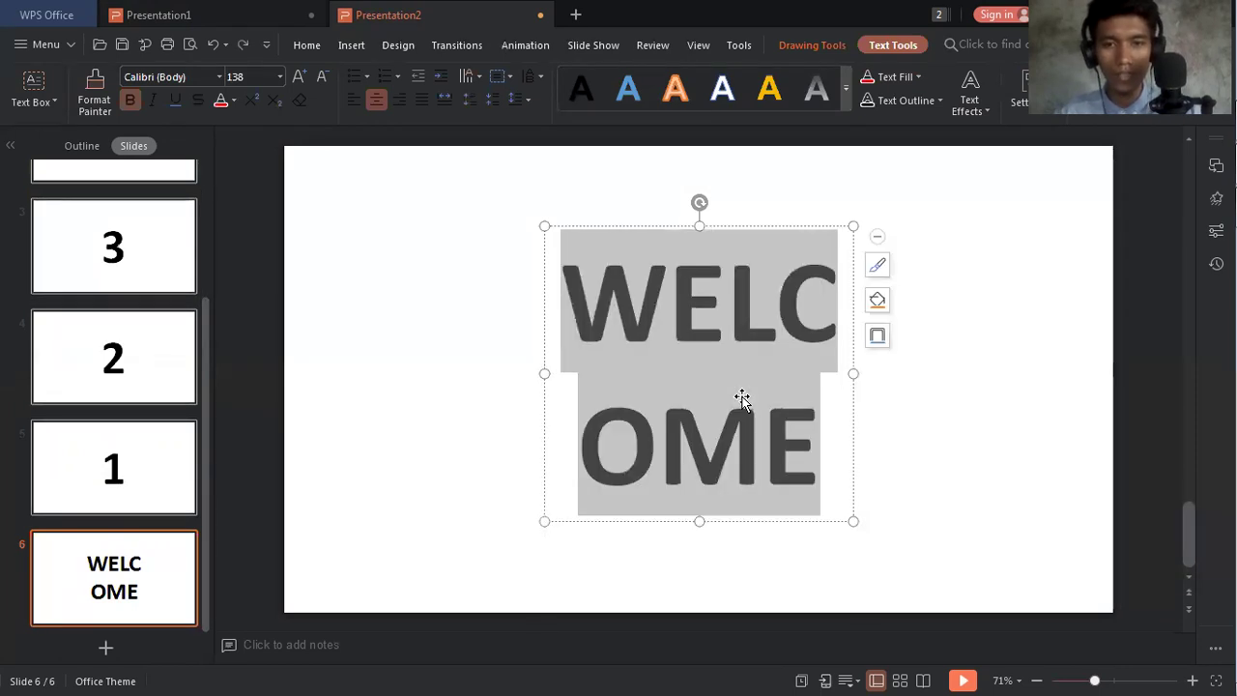
pyautogui.click(823, 461)
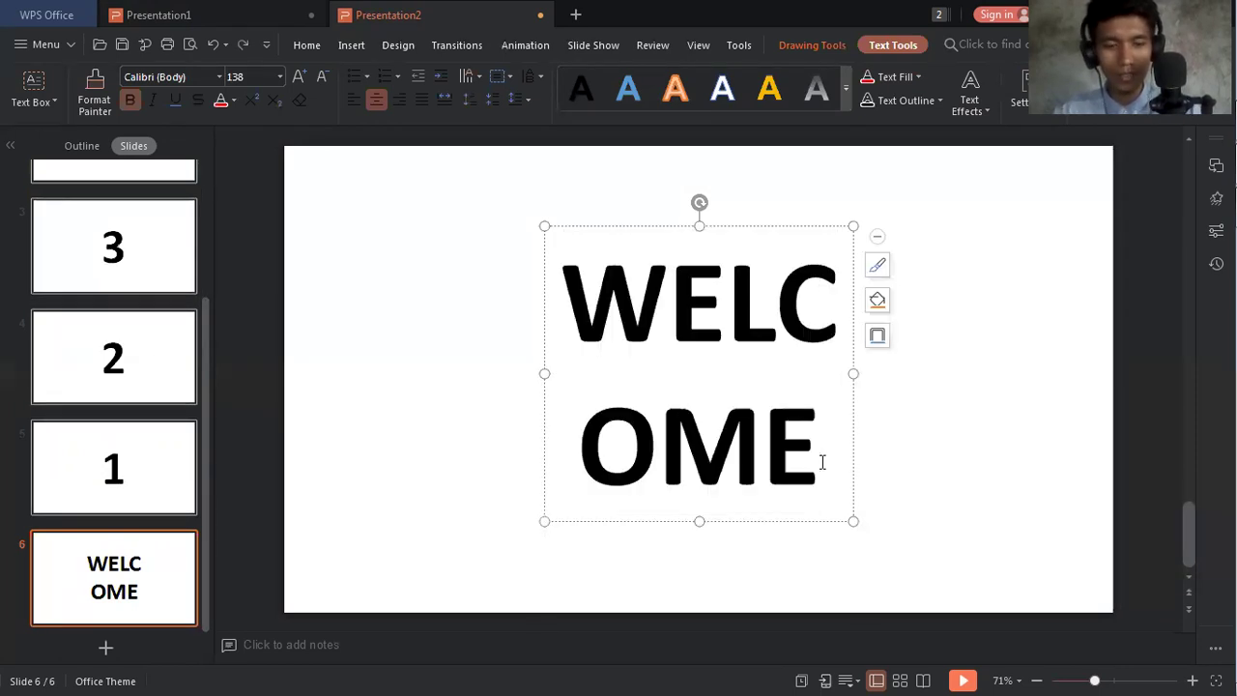
pyautogui.write('!')
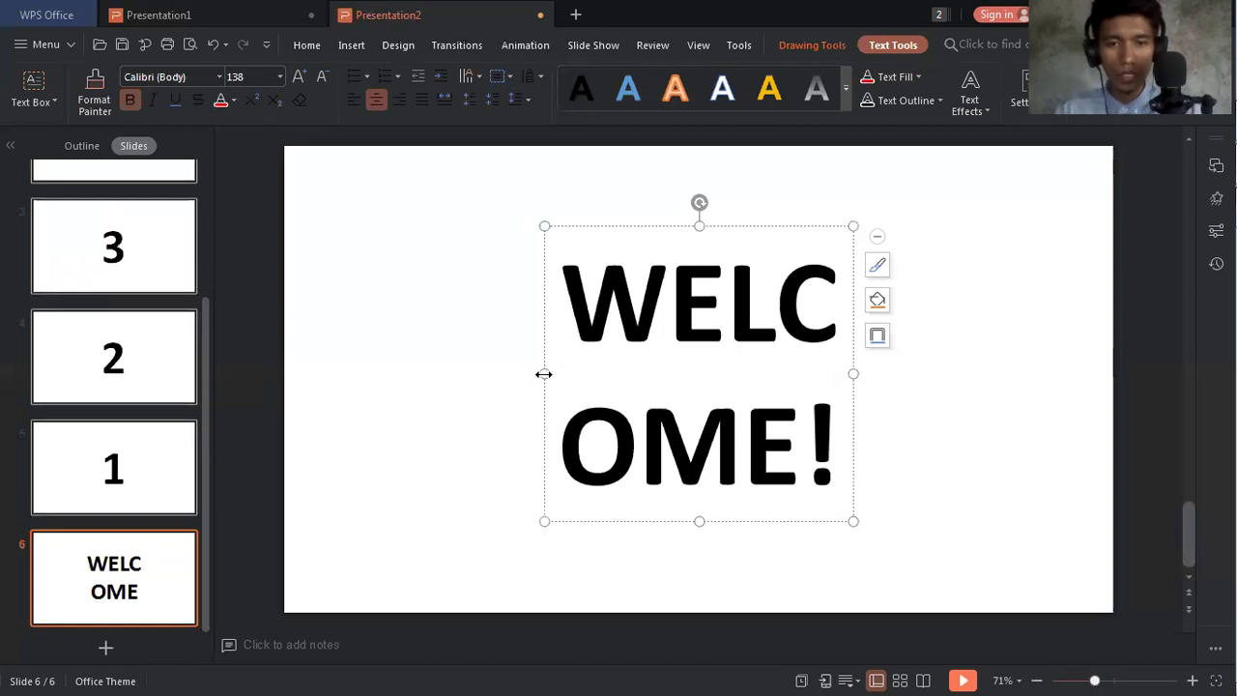
# - Widen the WELCOME! box on both sides and move it to the slide centre
pyautogui.moveTo(545, 373); pyautogui.dragTo(365, 381)
pyautogui.moveTo(853, 373); pyautogui.dragTo(955, 373)
pyautogui.moveTo(754, 226); pyautogui.dragTo(792, 308)
pyautogui.click(740, 492)
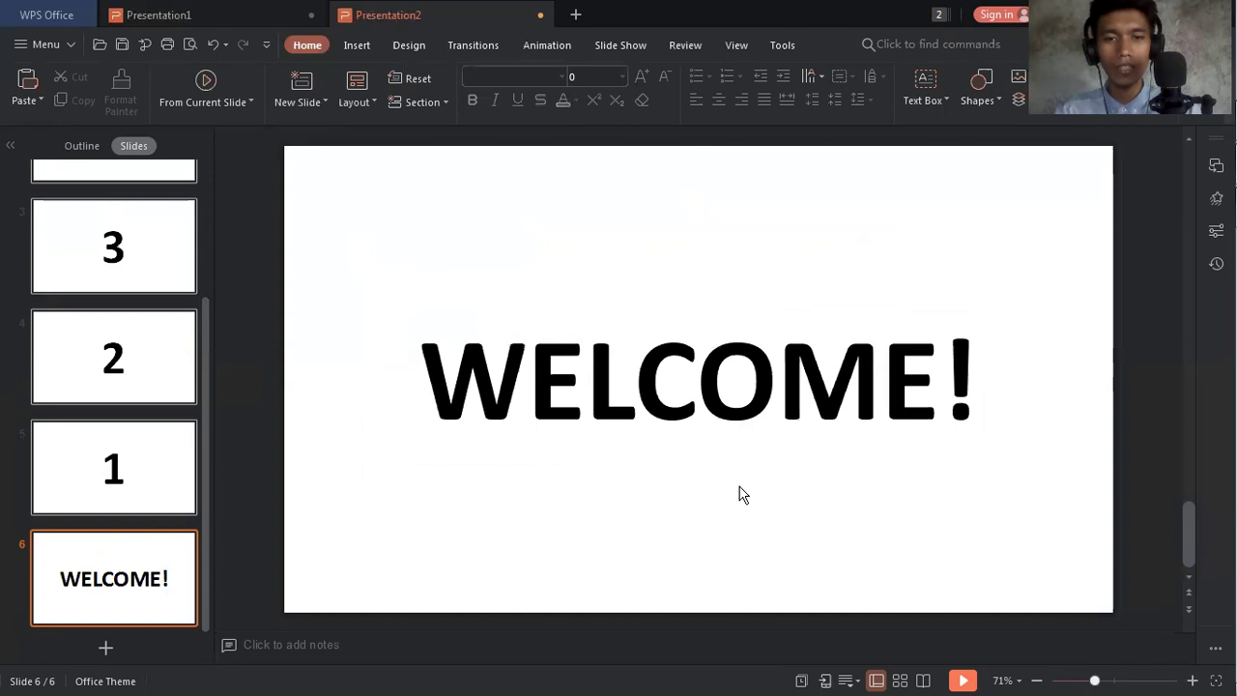
pyautogui.click(138, 463)
pyautogui.scroll(3, 139, 443)
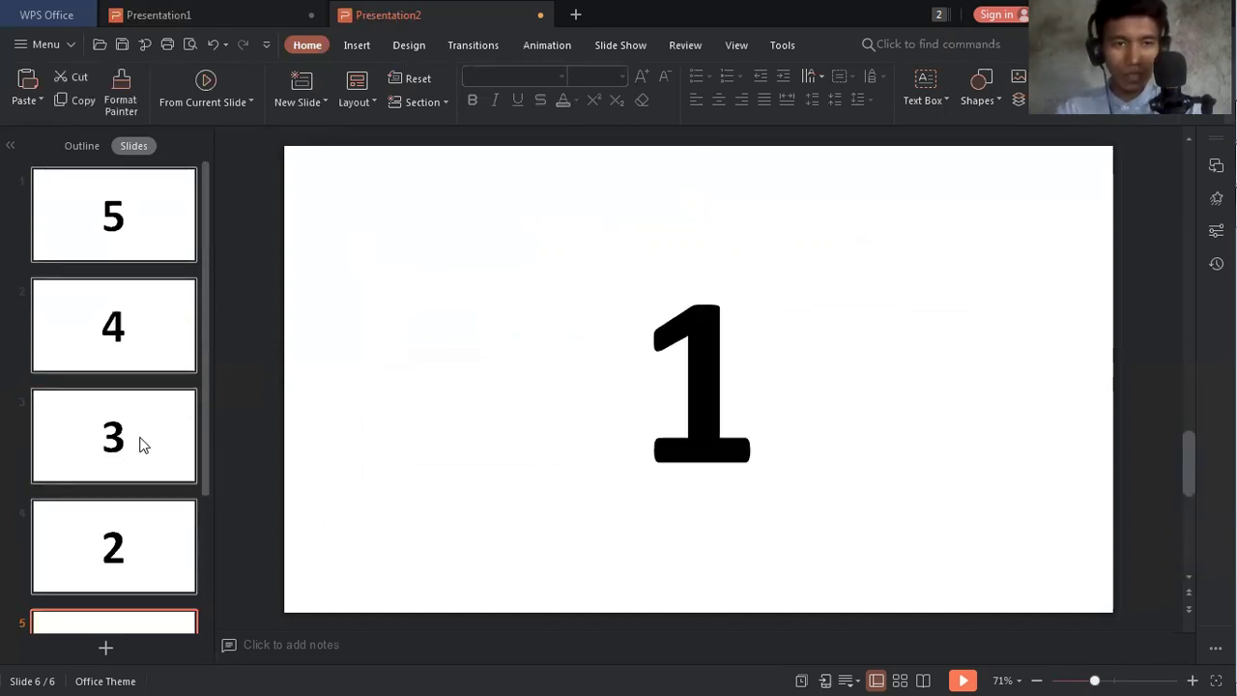
pyautogui.click(84, 238)
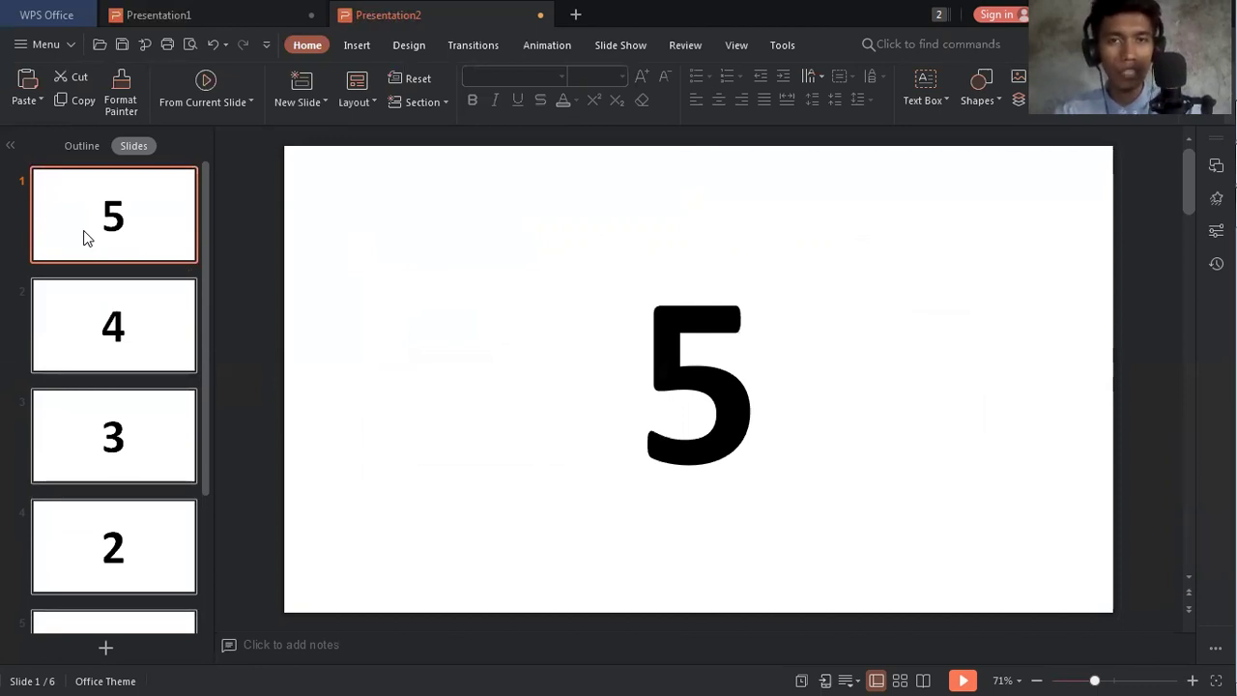
pyautogui.press('F5')
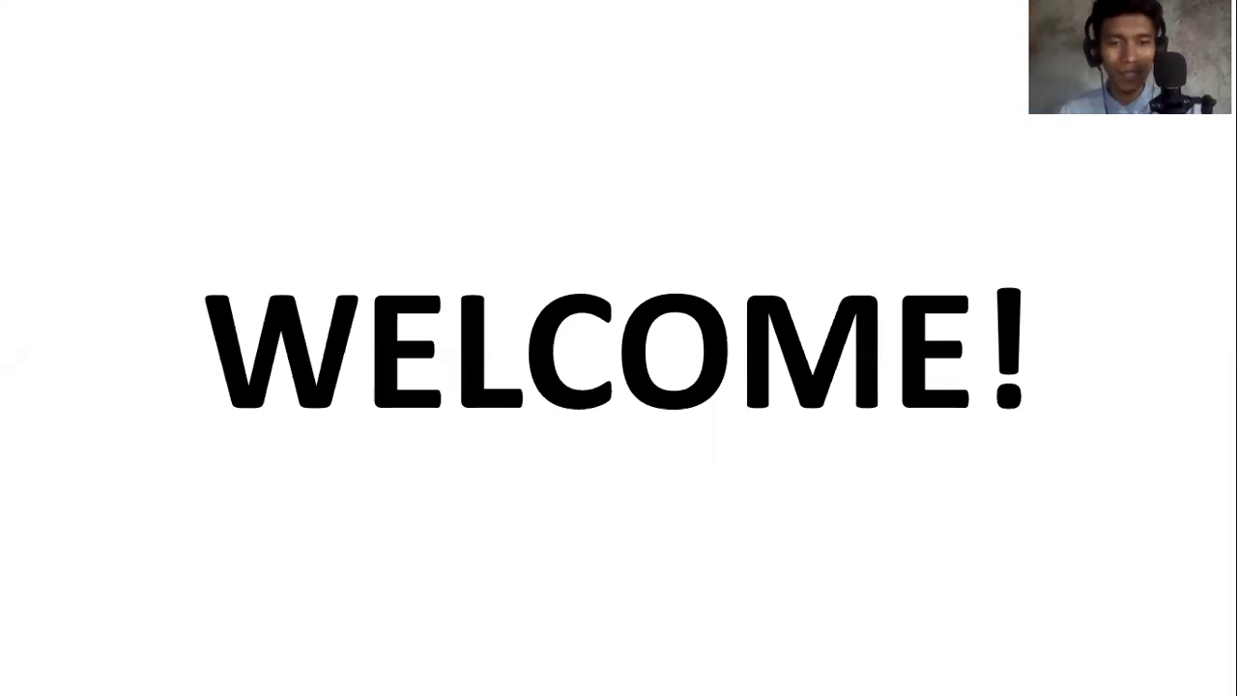
pyautogui.press('Escape')
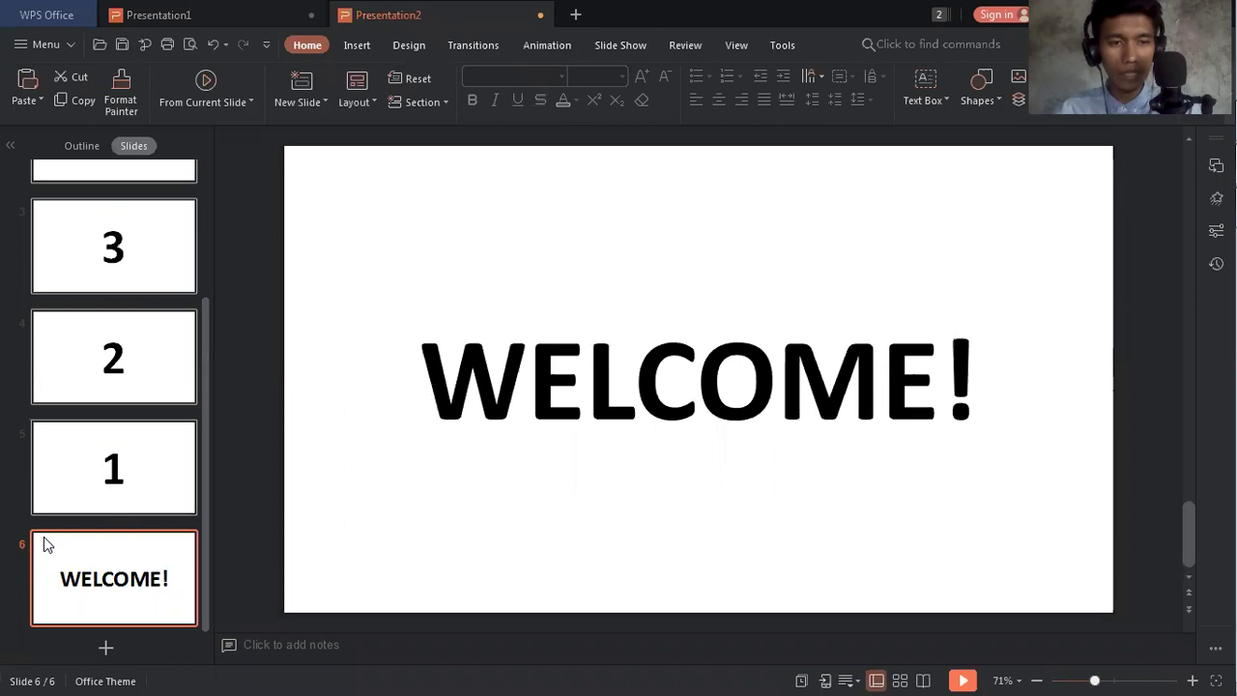
# - Select slide 1 and apply the Push transition from the full transition gallery
pyautogui.scroll(3, 43, 536)
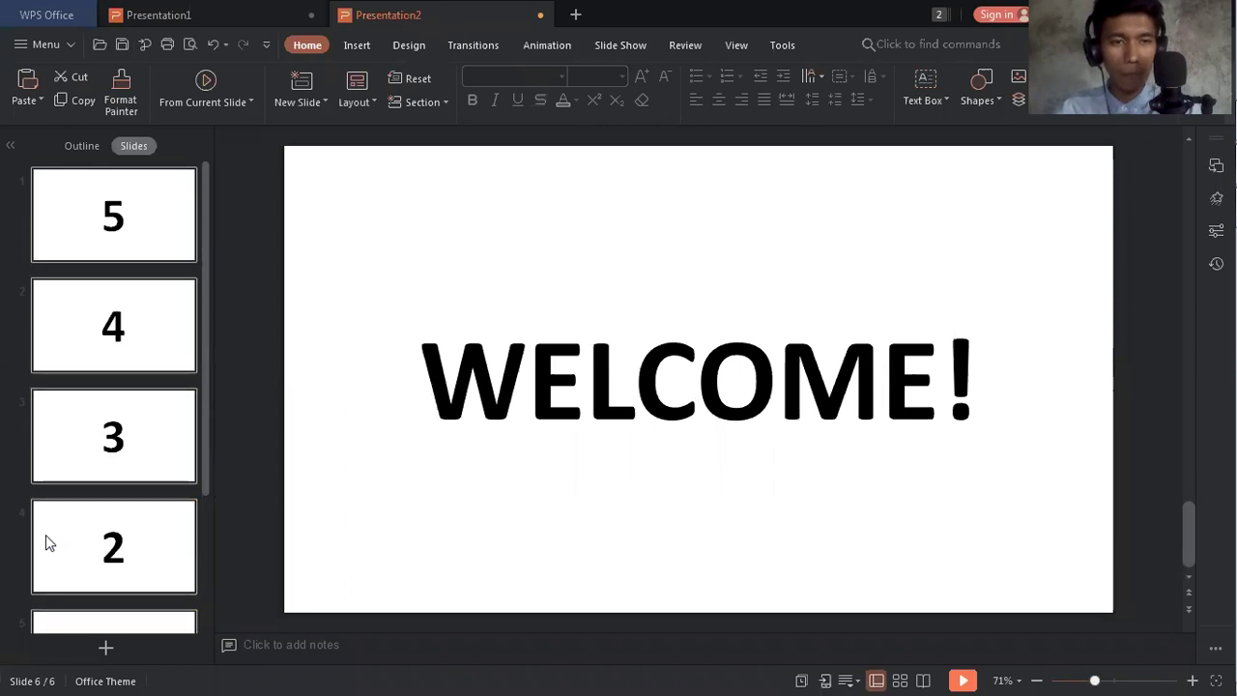
pyautogui.click(123, 245)
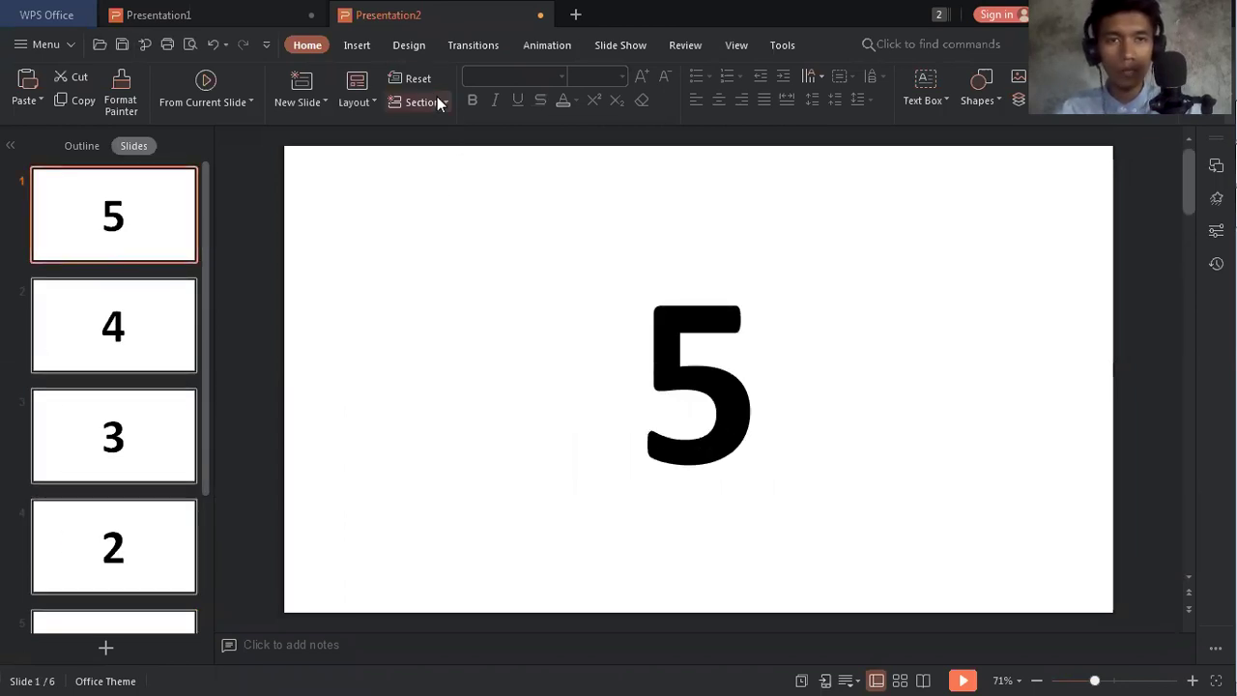
pyautogui.click(472, 46)
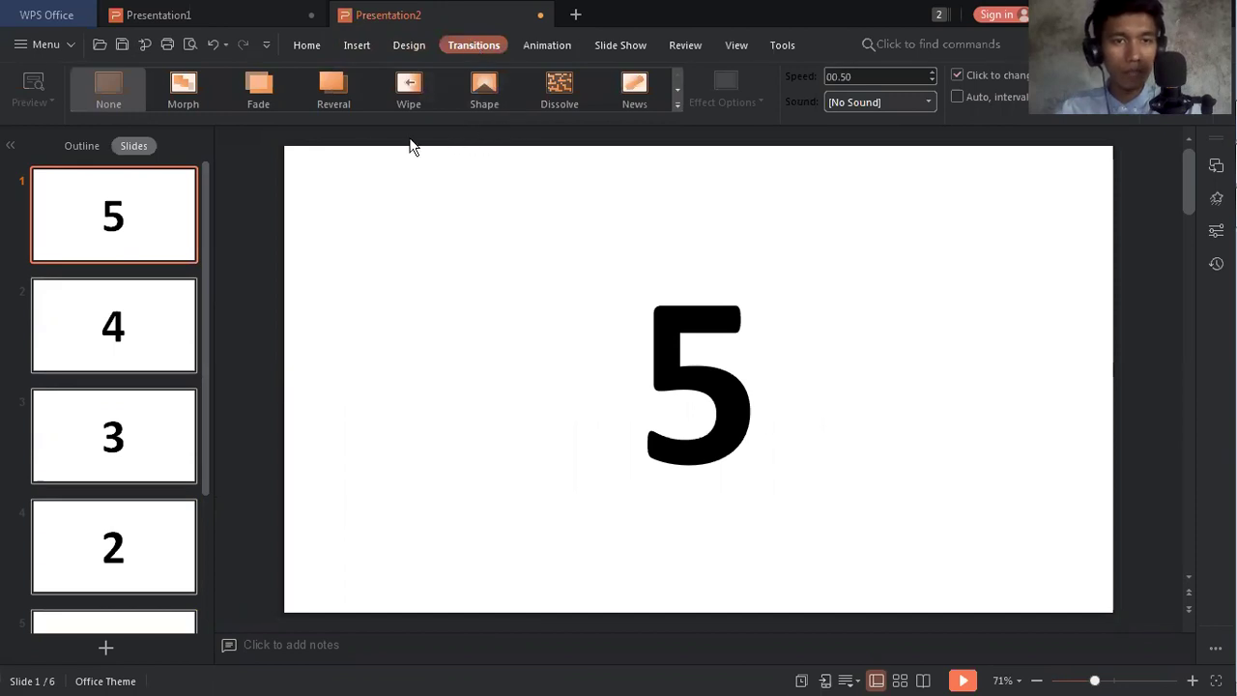
pyautogui.click(676, 104)
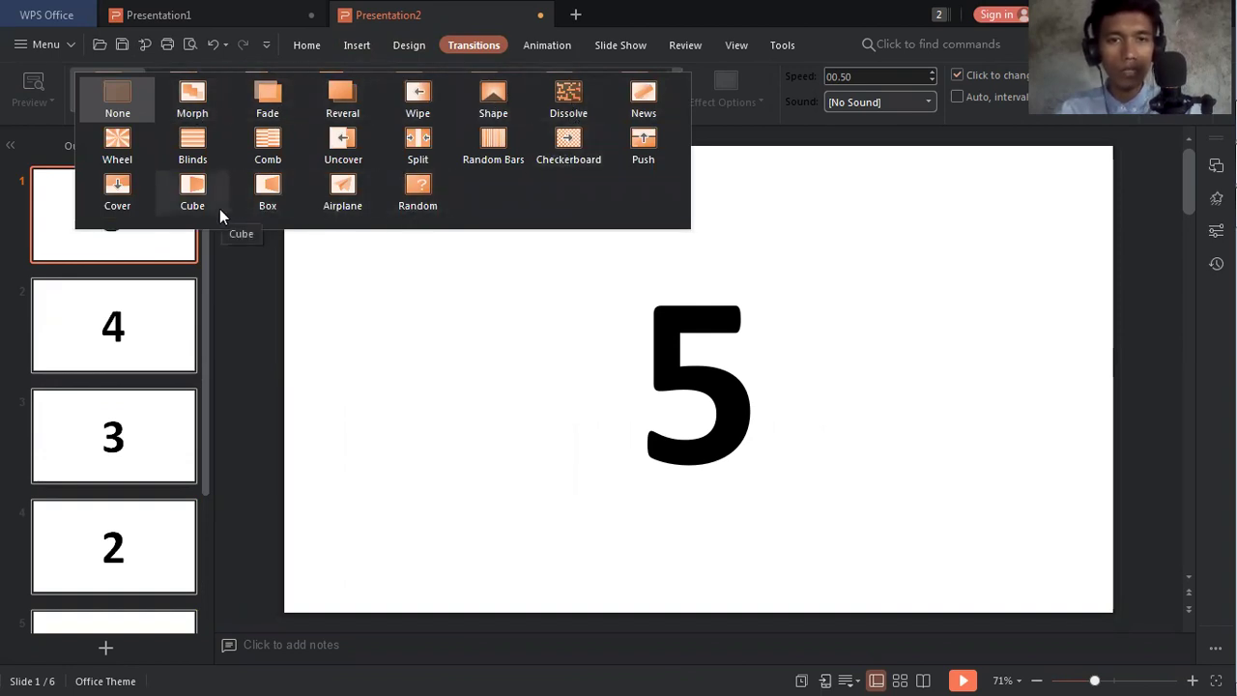
pyautogui.click(643, 145)
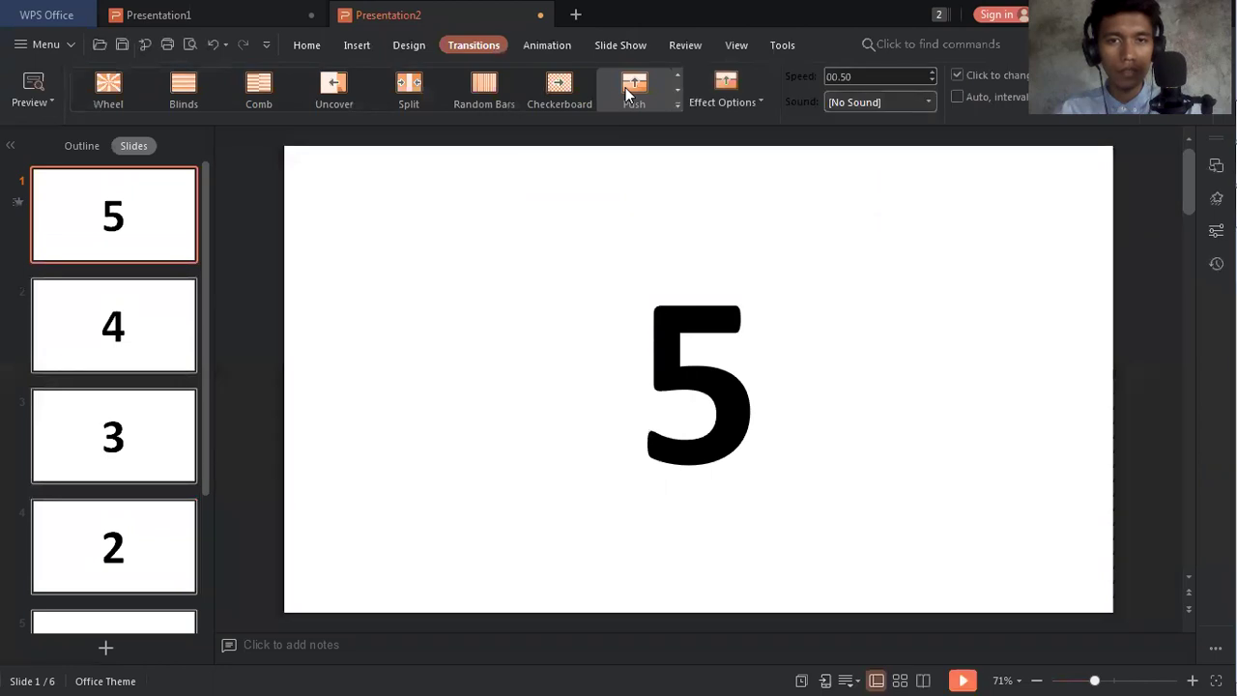
# - Switch slide 1's transition to Uncover with the Uncover 3 effect option
pyautogui.click(331, 95)
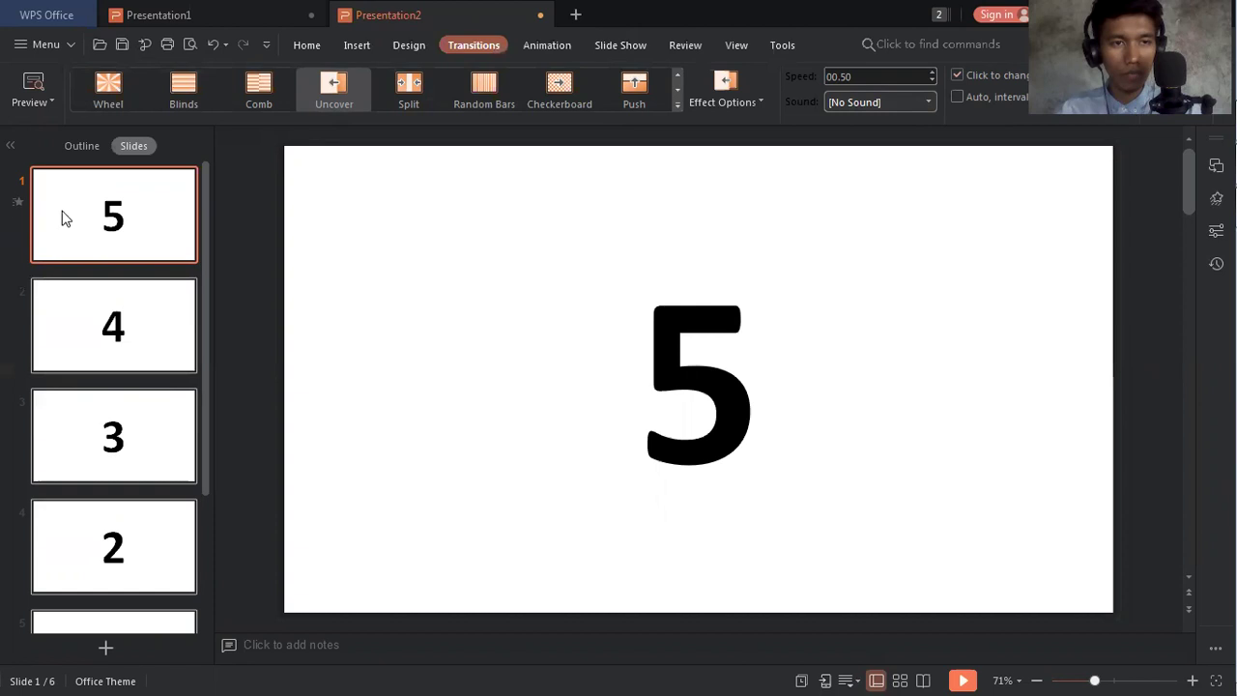
pyautogui.click(732, 99)
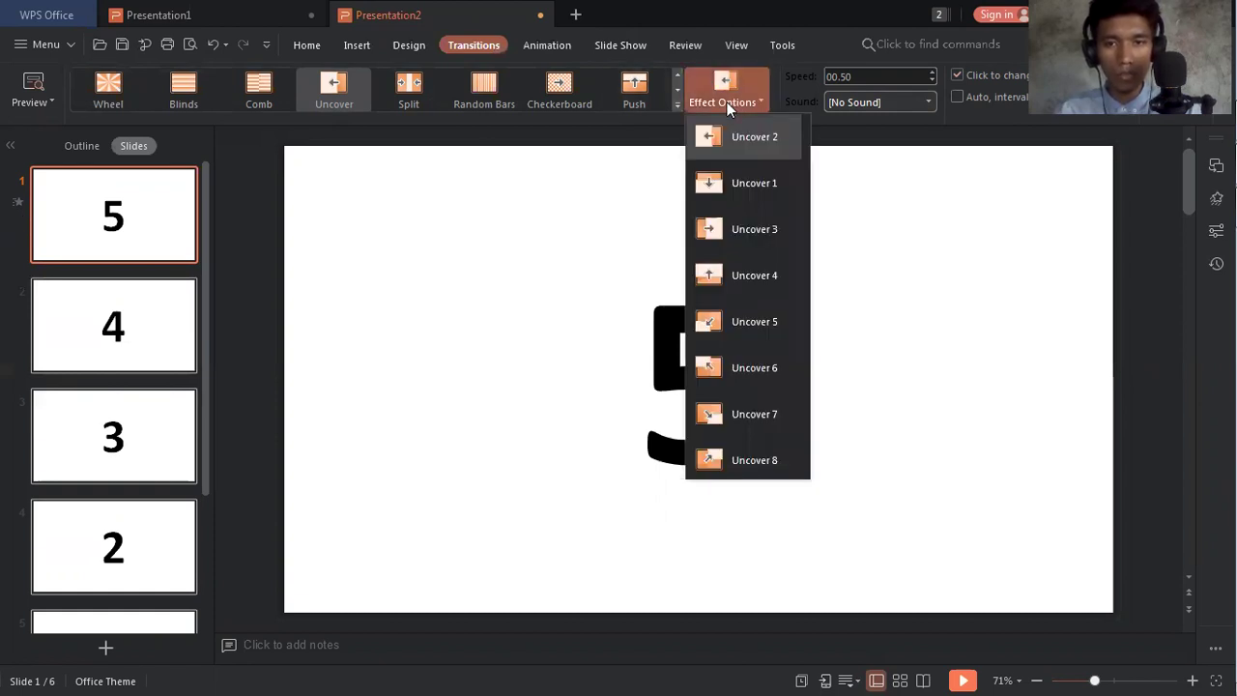
pyautogui.click(735, 229)
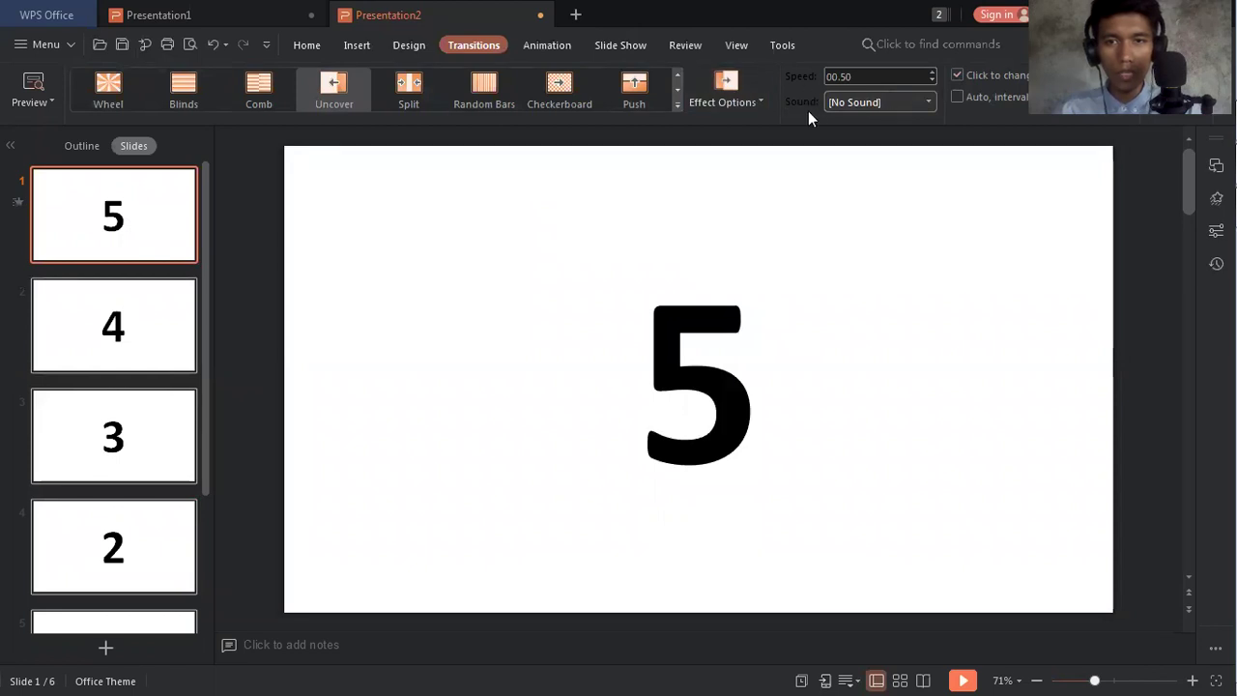
# - Set slide 1's transition sound to Camera after trying Explosion, Suction and Hammer
pyautogui.click(929, 101)
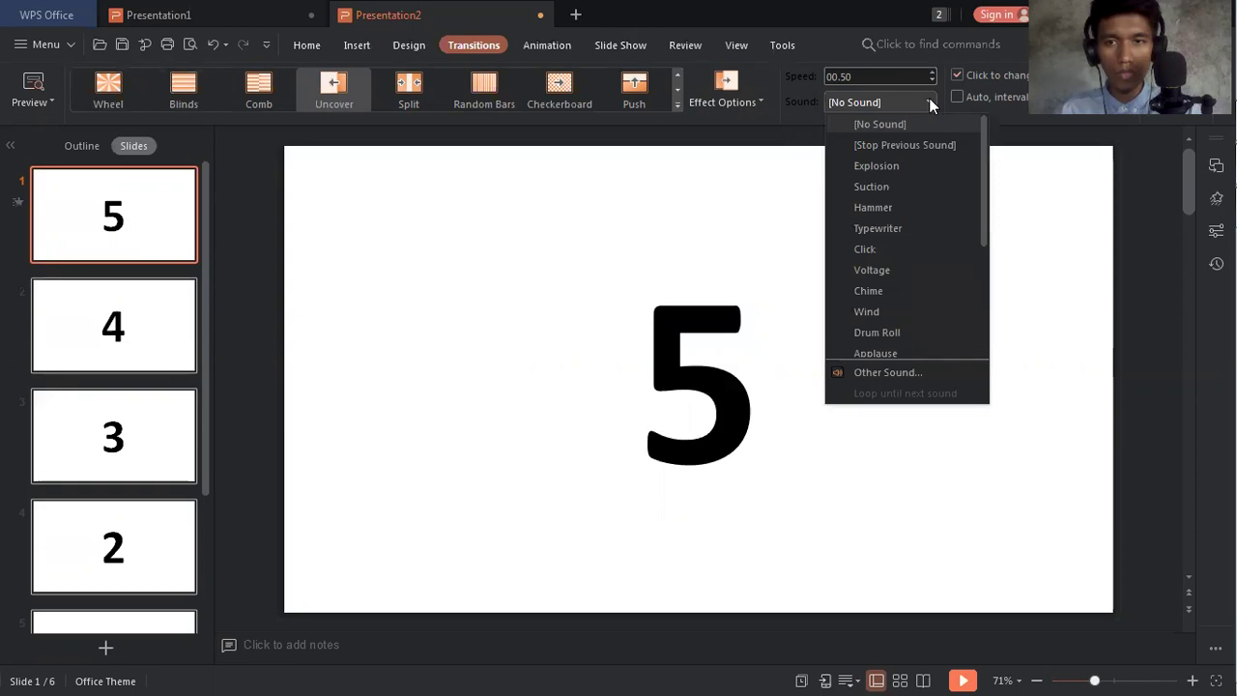
pyautogui.moveTo(982, 182); pyautogui.dragTo(978, 154)
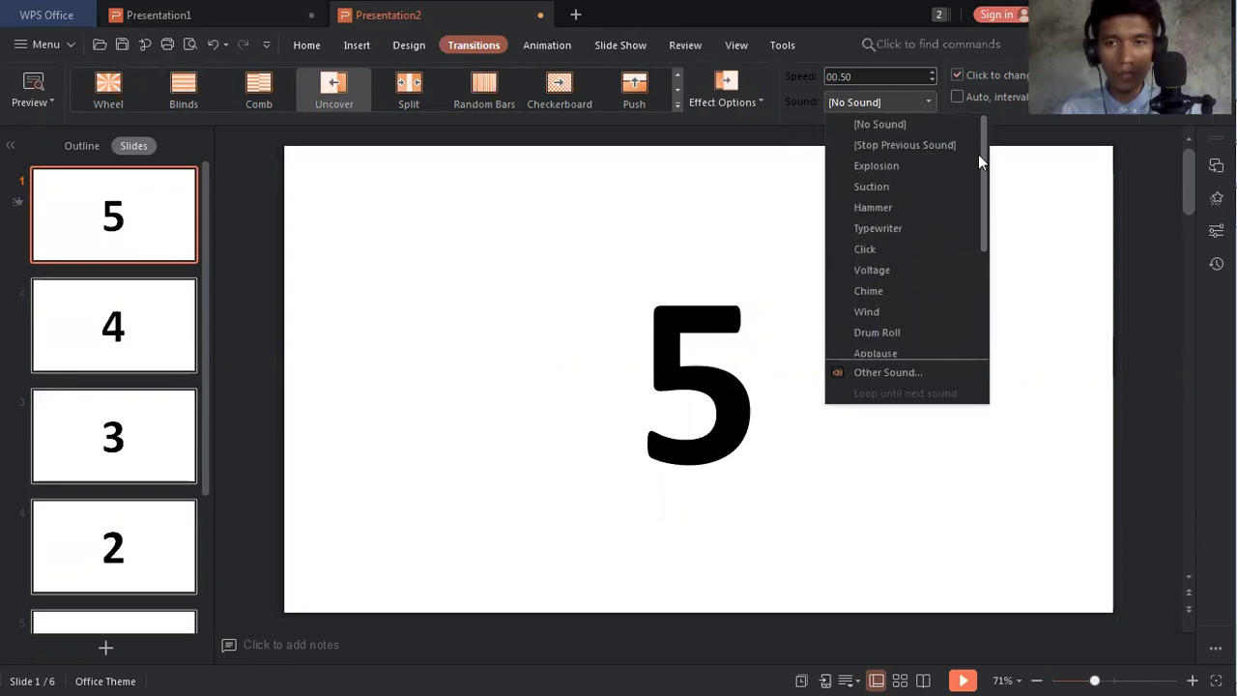
pyautogui.click(882, 165)
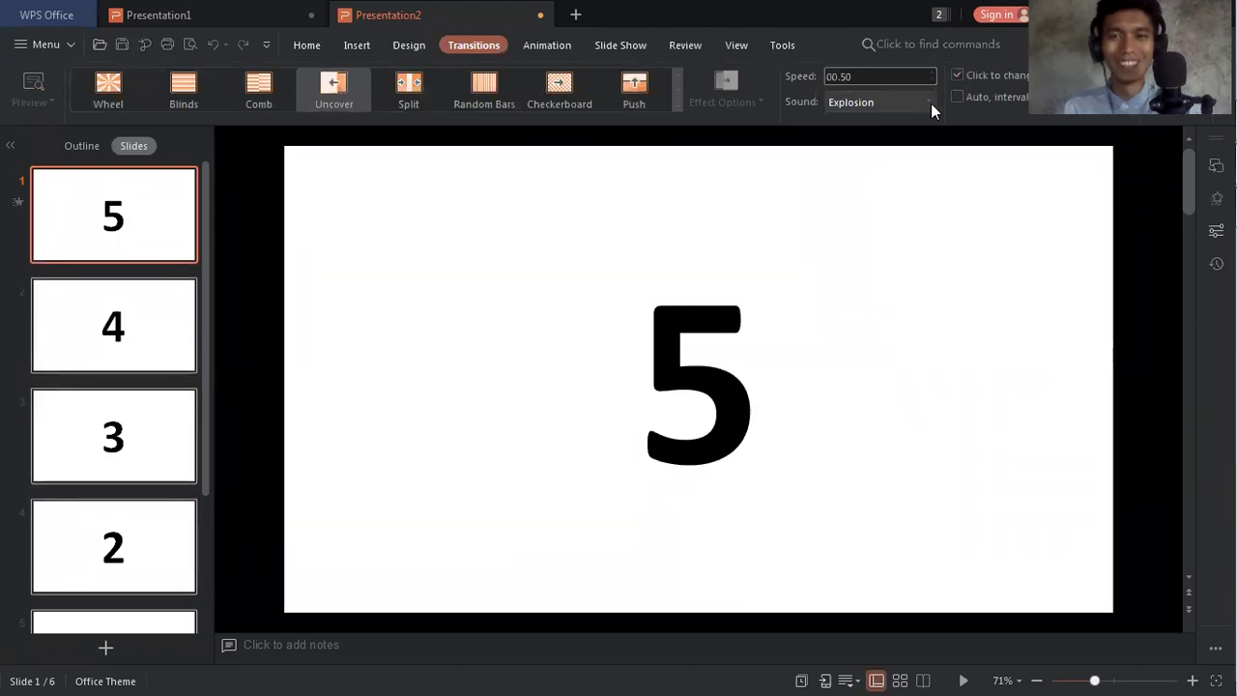
pyautogui.click(931, 103)
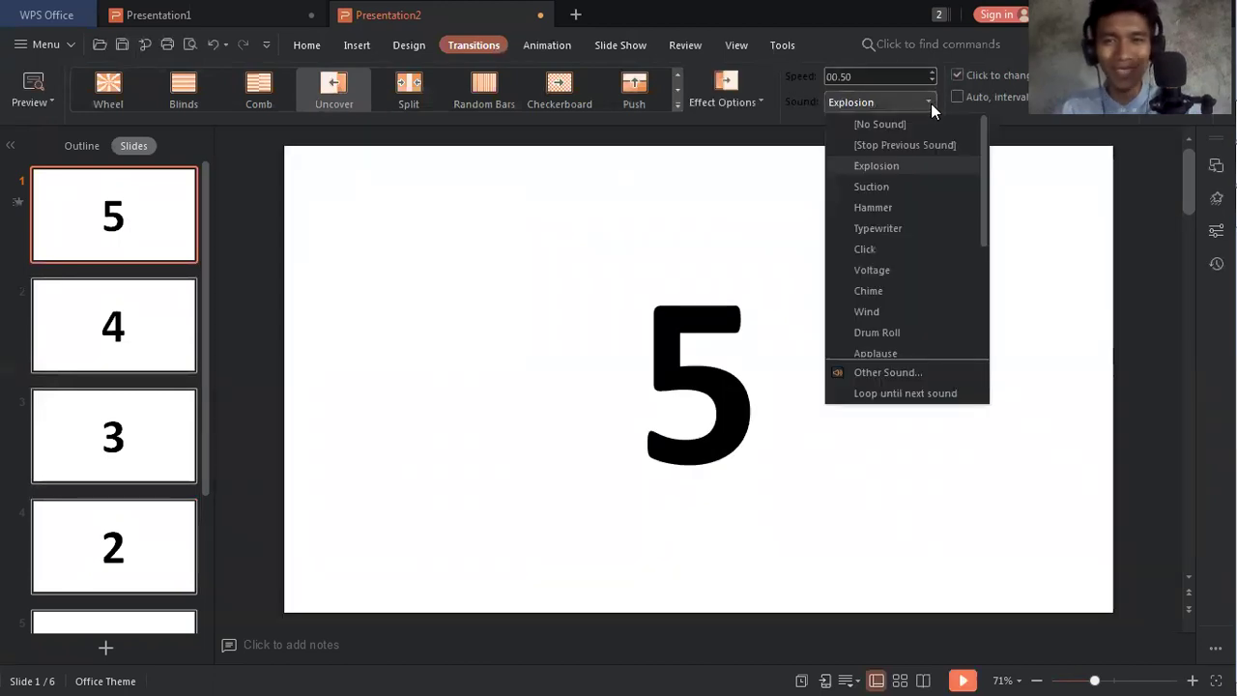
pyautogui.click(914, 187)
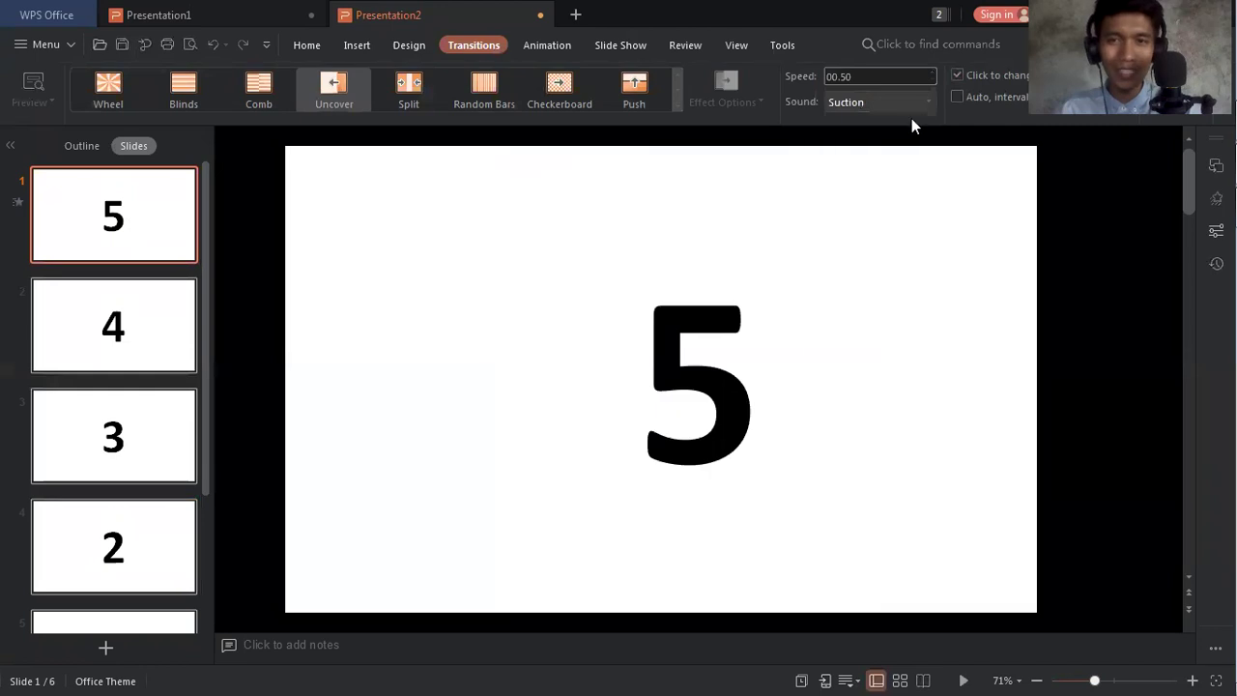
pyautogui.click(926, 99)
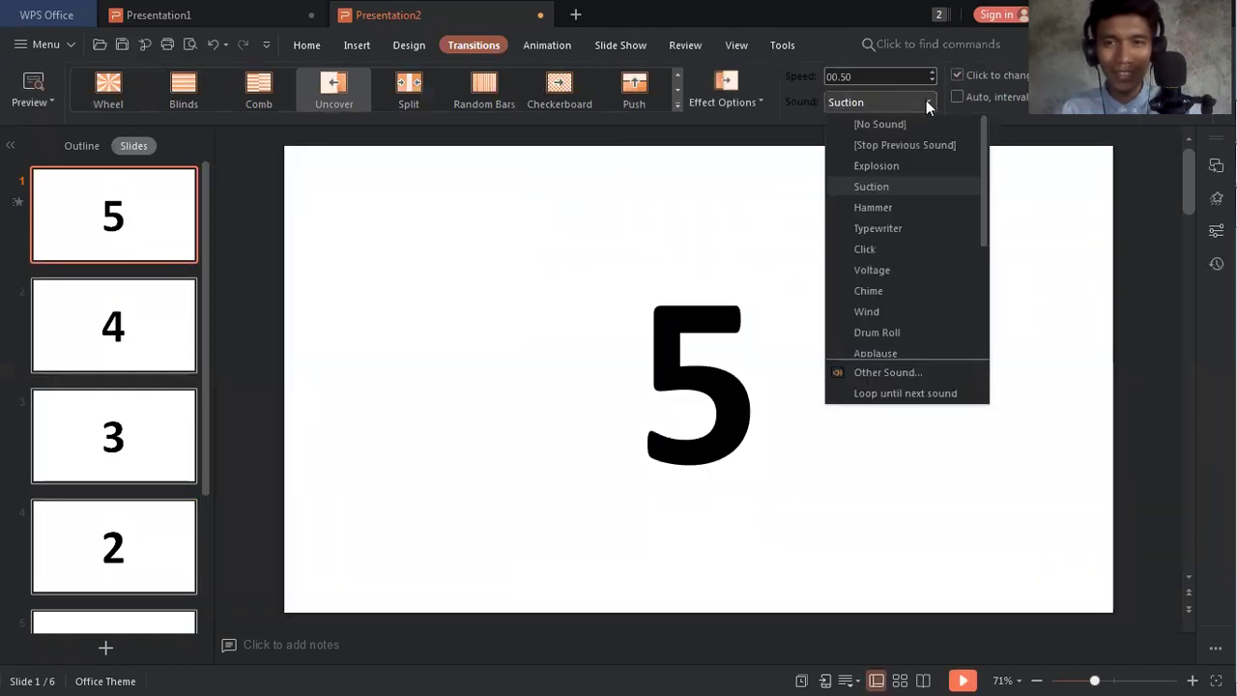
pyautogui.click(911, 209)
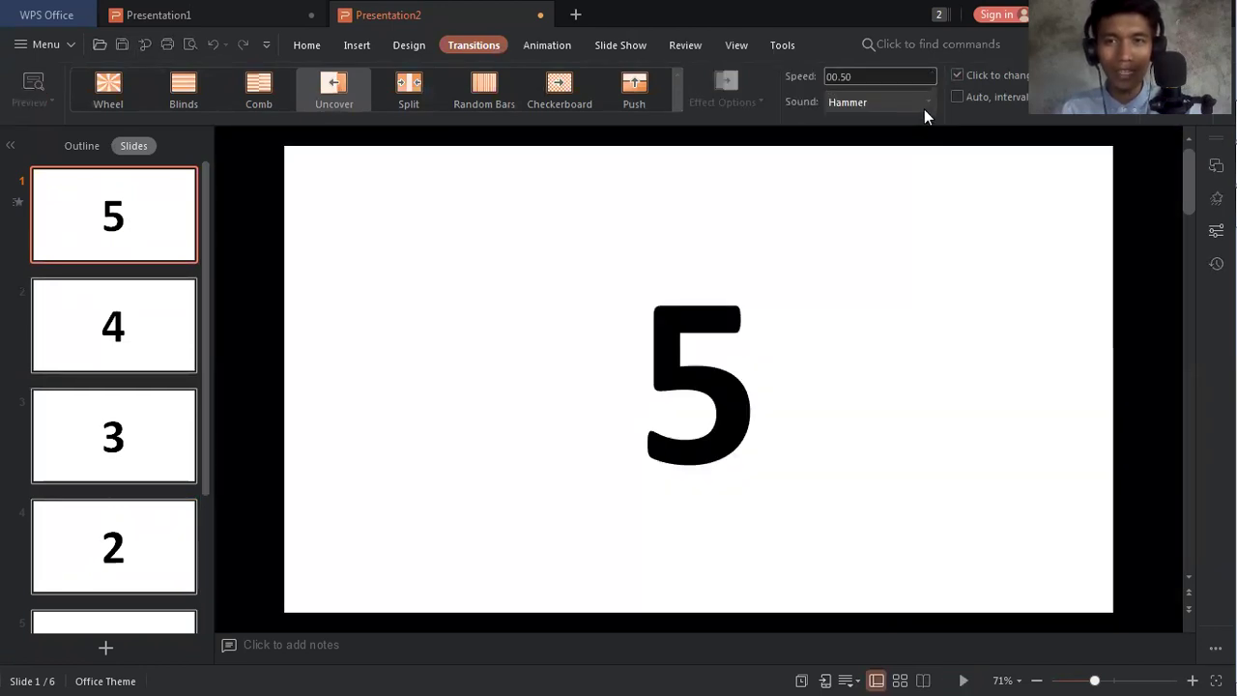
pyautogui.click(926, 105)
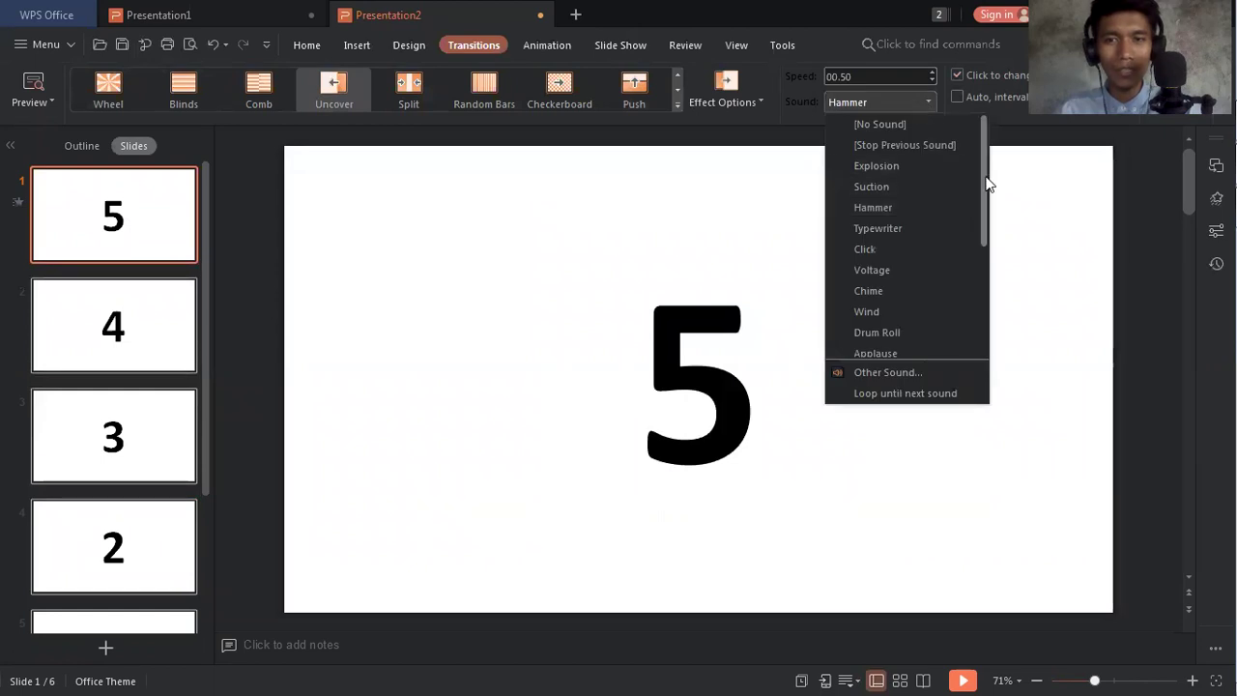
pyautogui.moveTo(983, 174); pyautogui.dragTo(991, 324)
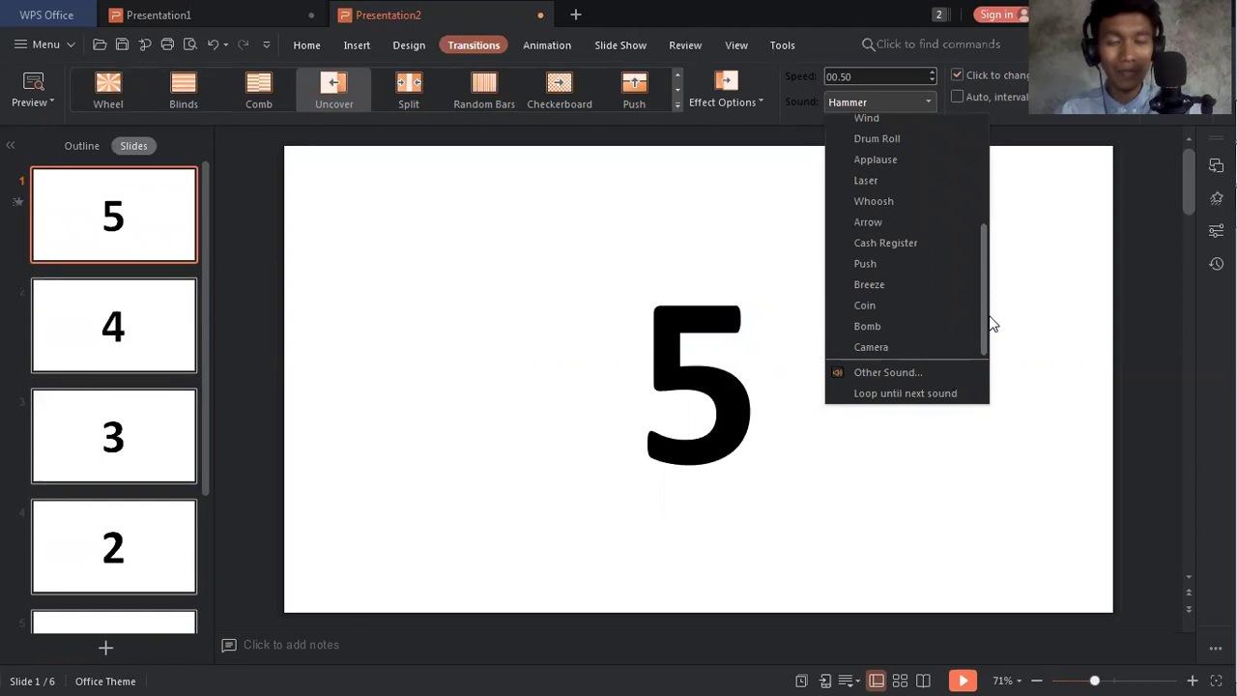
pyautogui.click(918, 345)
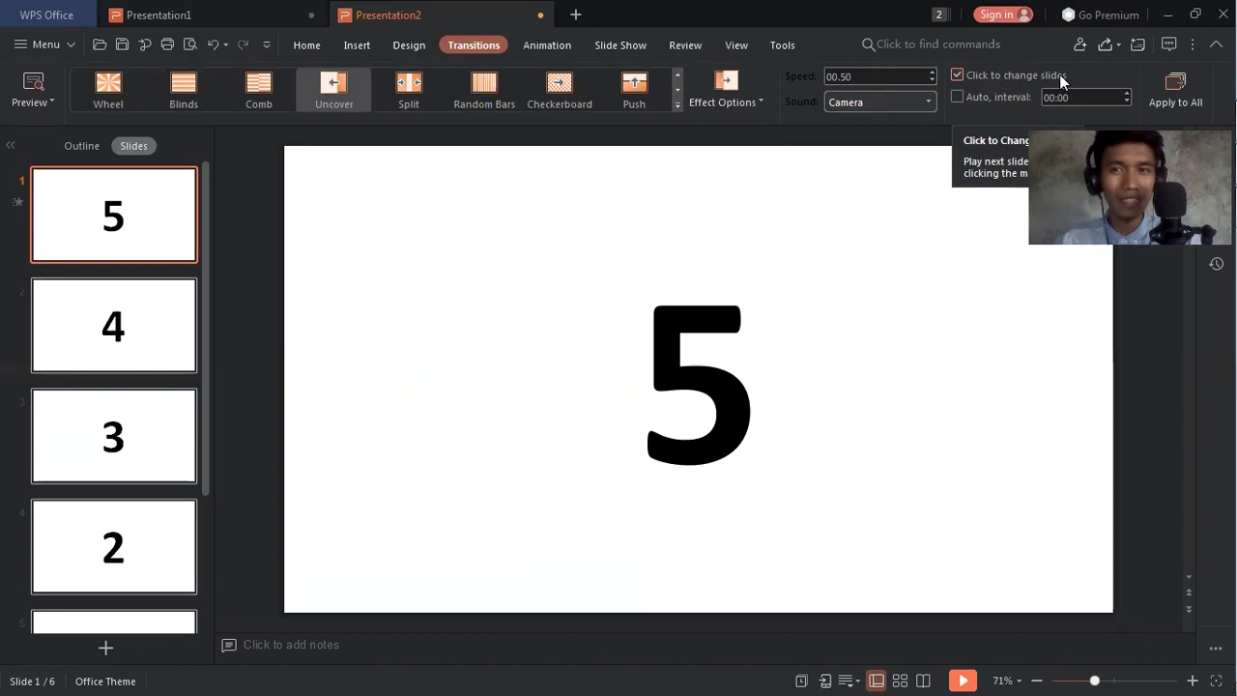
# - Set slide 1 to advance automatically after 00:01 instead of on click, then run the slide show
pyautogui.click(957, 76)
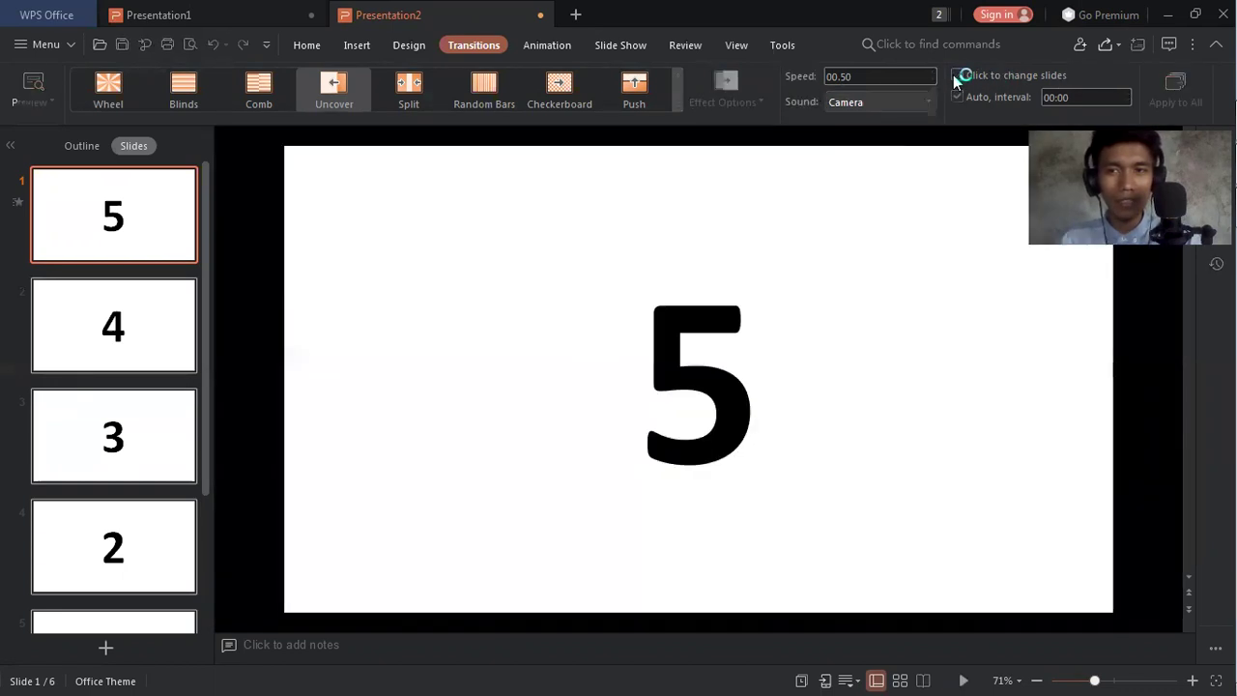
pyautogui.click(956, 96)
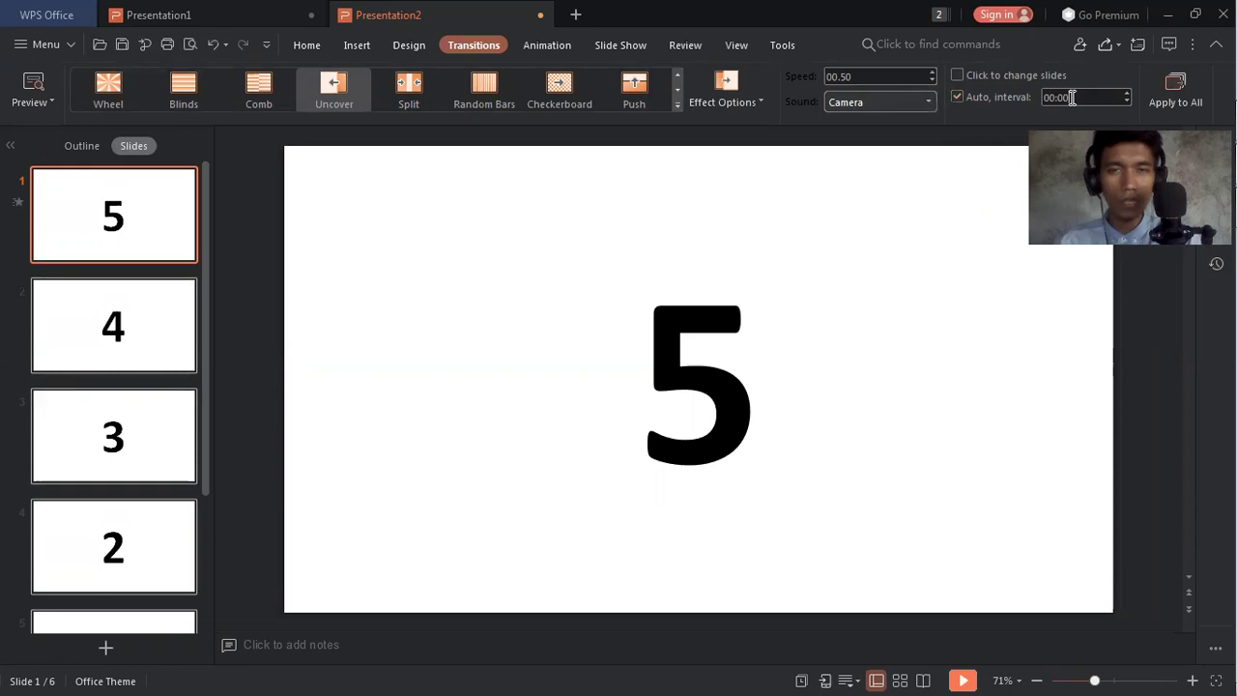
pyautogui.press('BackSpace')
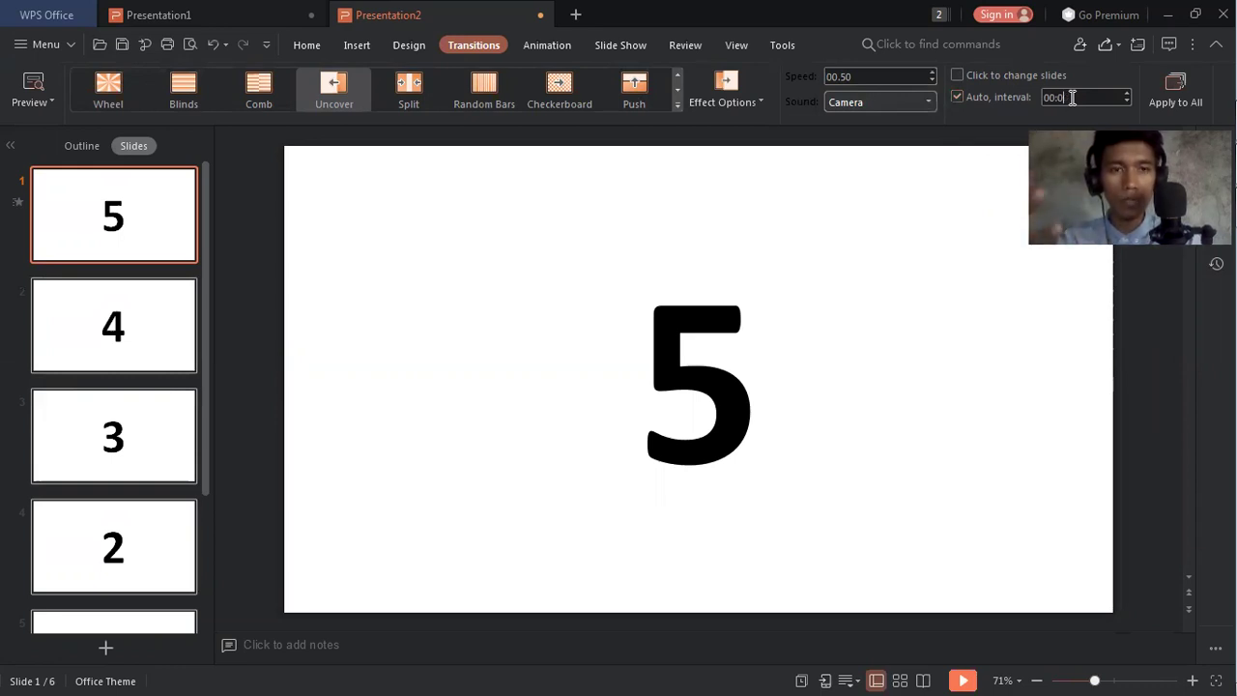
pyautogui.write('1')
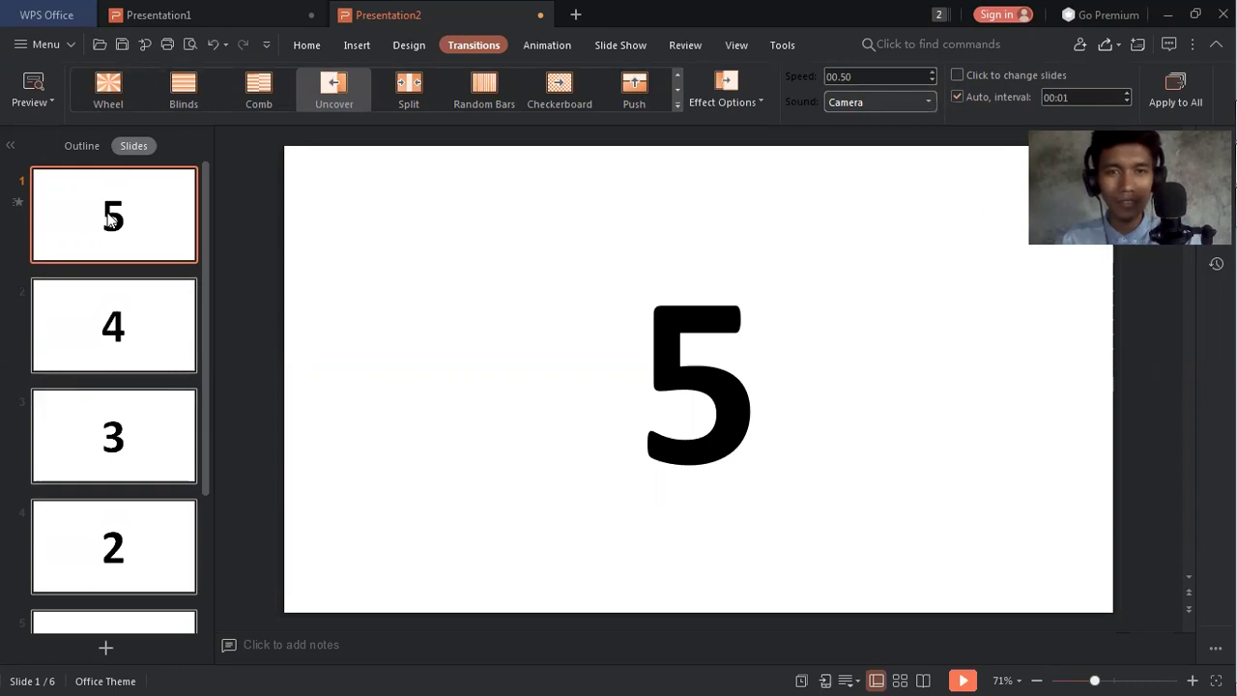
pyautogui.press('F5')
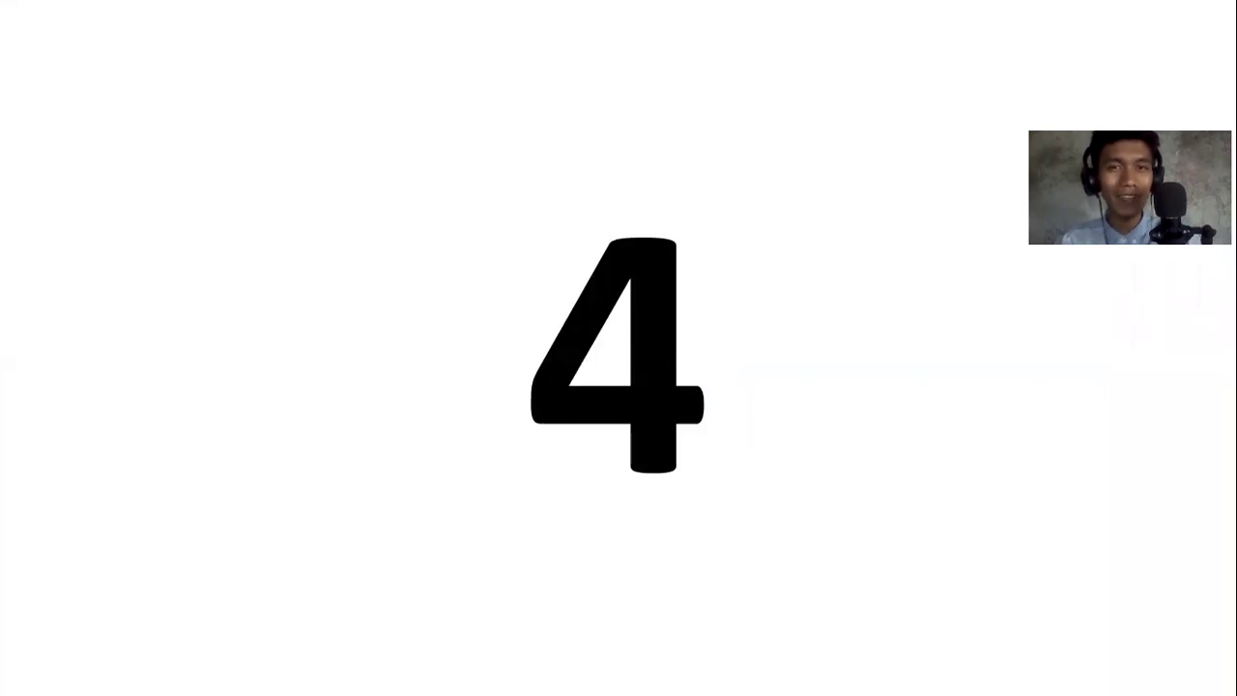
# - Exit the show and apply slide 1's Uncover, Camera sound and 00:01 auto-advance to all slides
pyautogui.press('Escape')
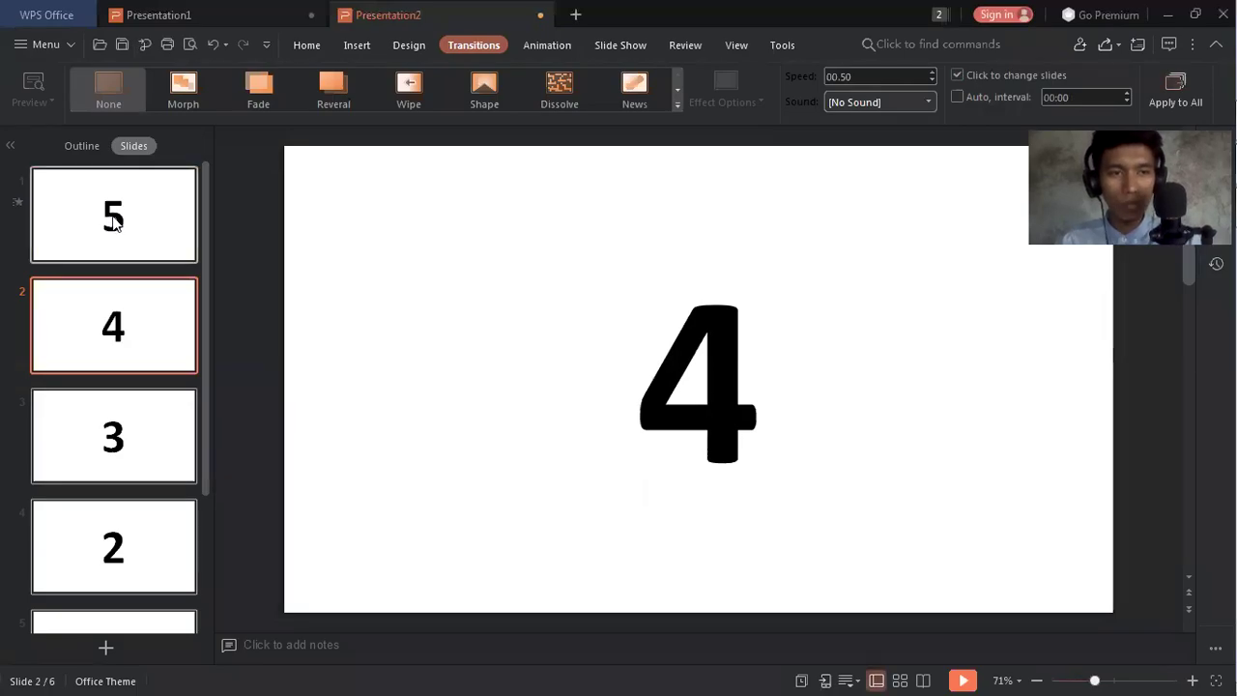
pyautogui.click(113, 223)
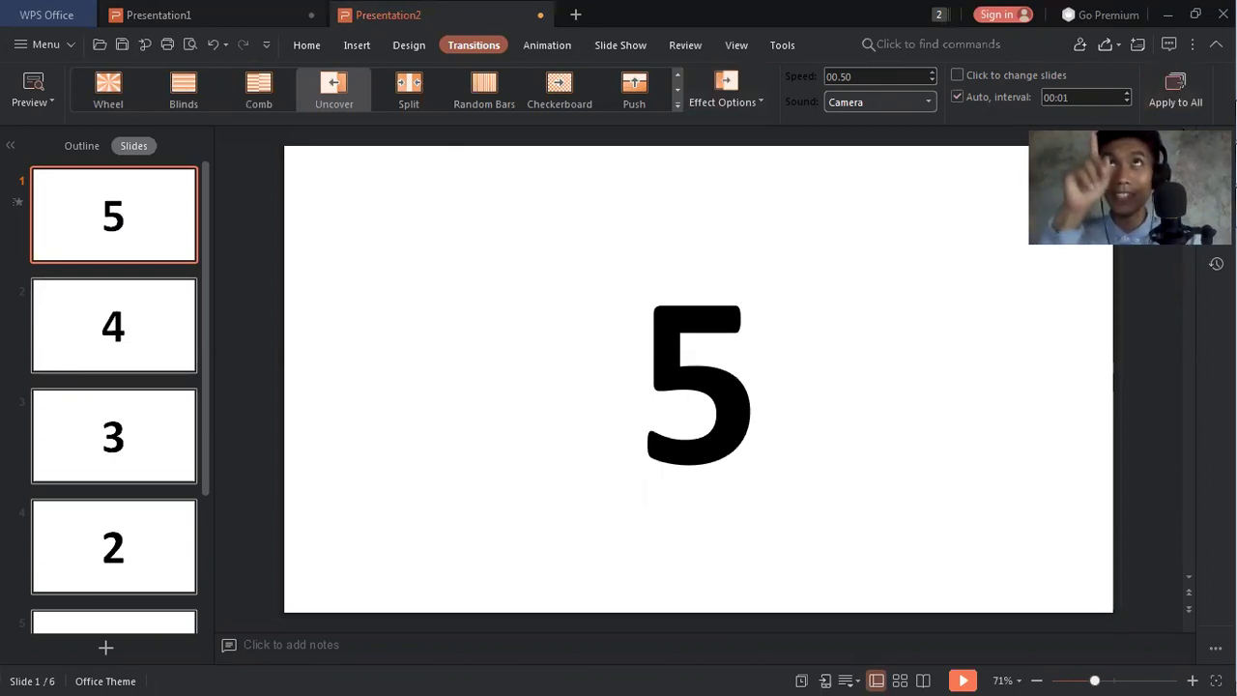
pyautogui.click(1181, 96)
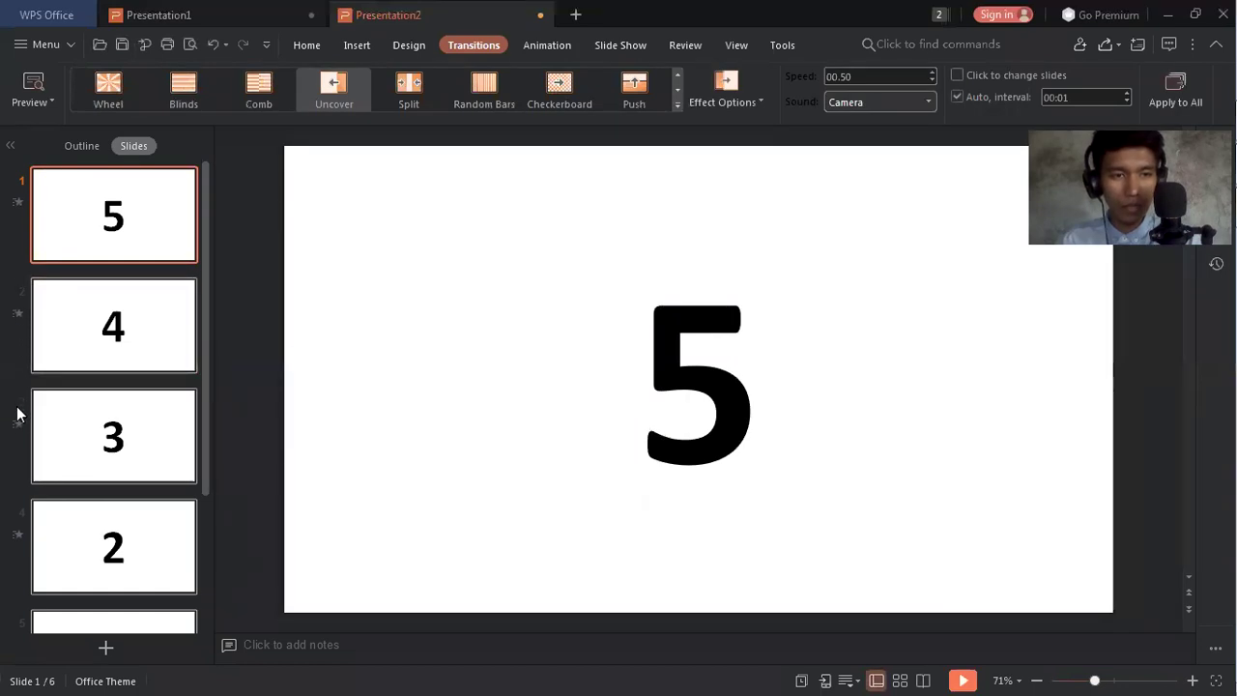
pyautogui.scroll(-3, 11, 541)
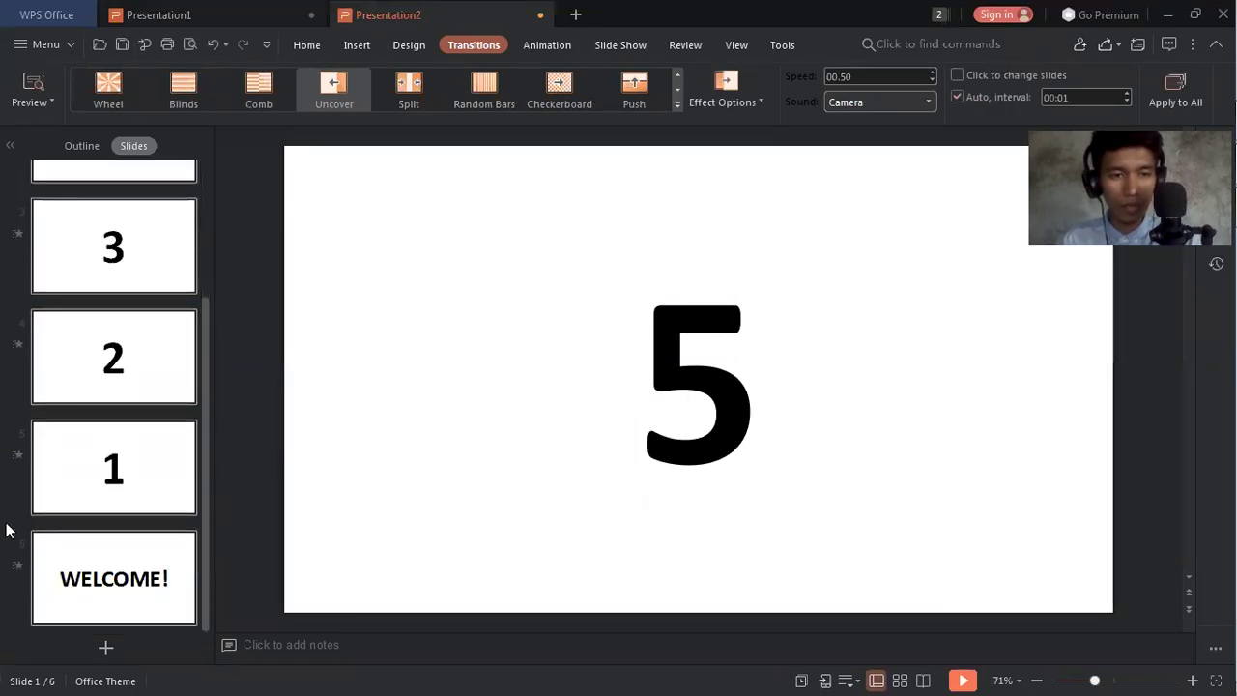
pyautogui.scroll(3, 62, 329)
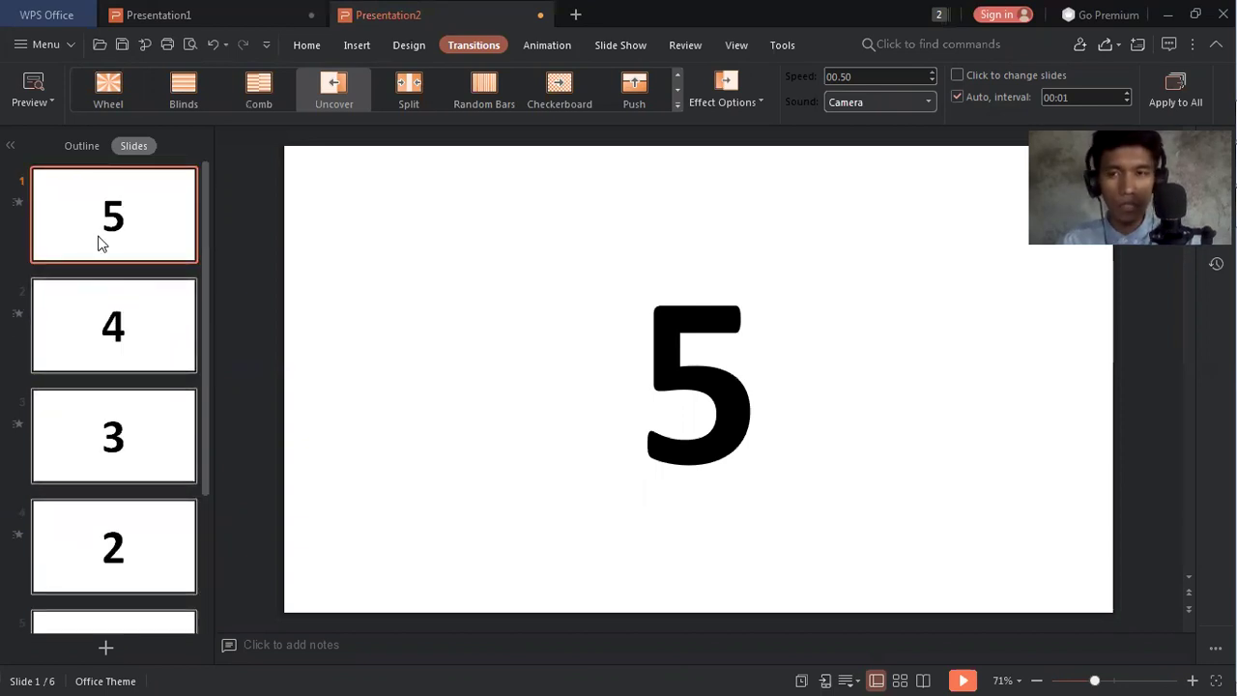
pyautogui.press('F5')
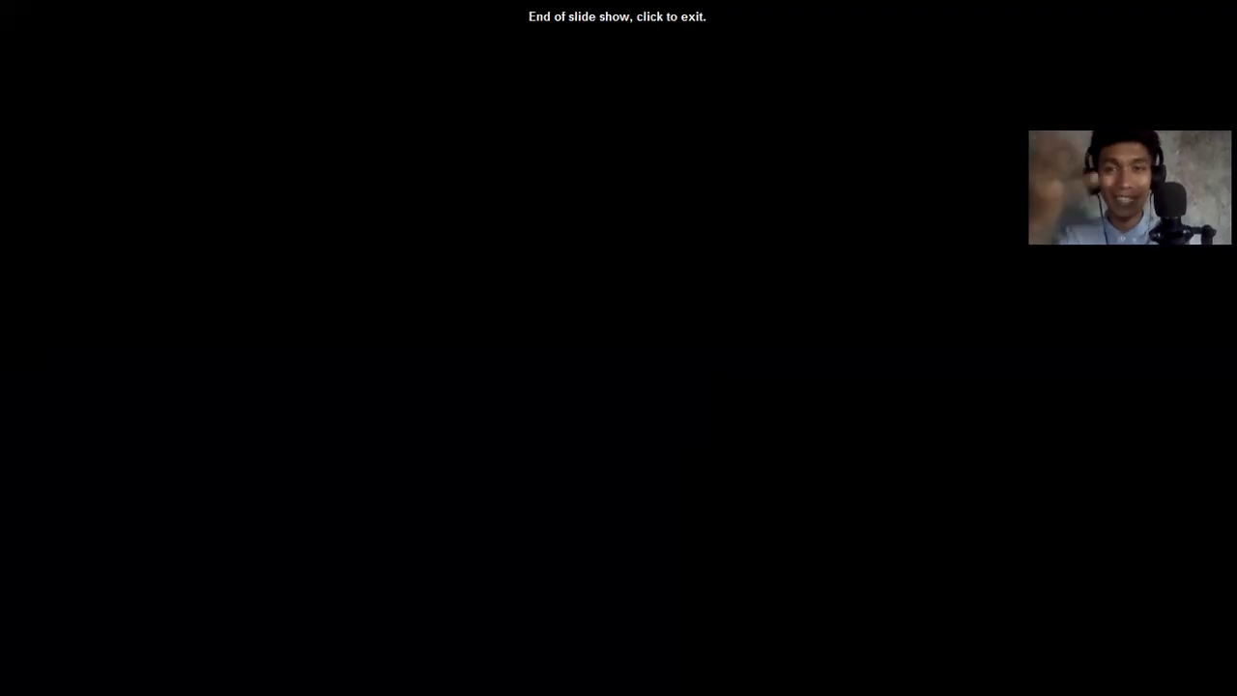
pyautogui.click(98, 242)
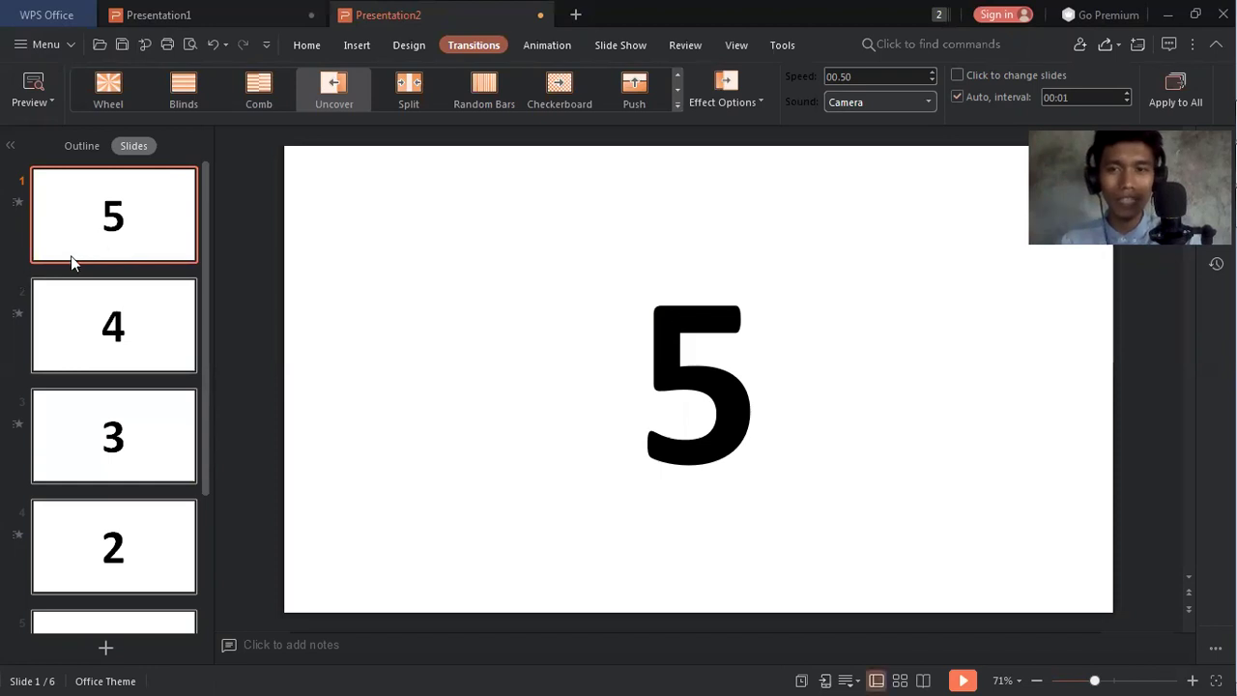
# - Select the WELCOME! slide, switch its transition sound from Camera to Chime, and preview it
pyautogui.click(1083, 100)
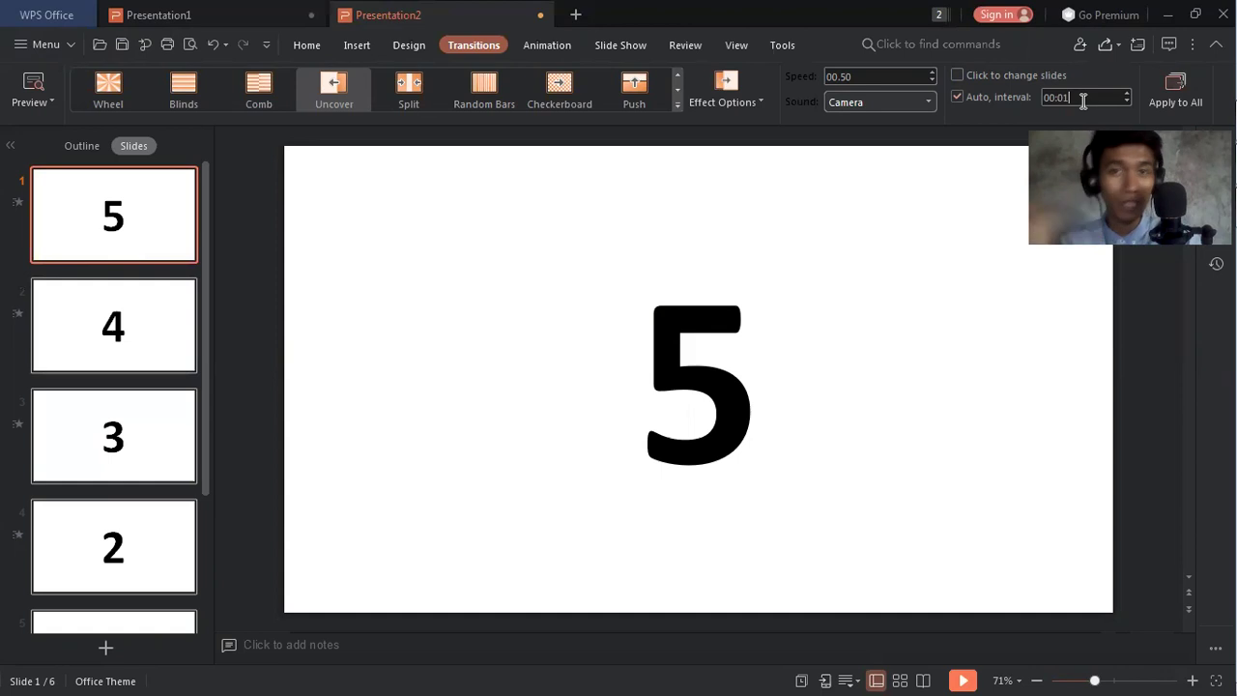
pyautogui.click(123, 453)
pyautogui.click(116, 532)
pyautogui.scroll(-2, 111, 505)
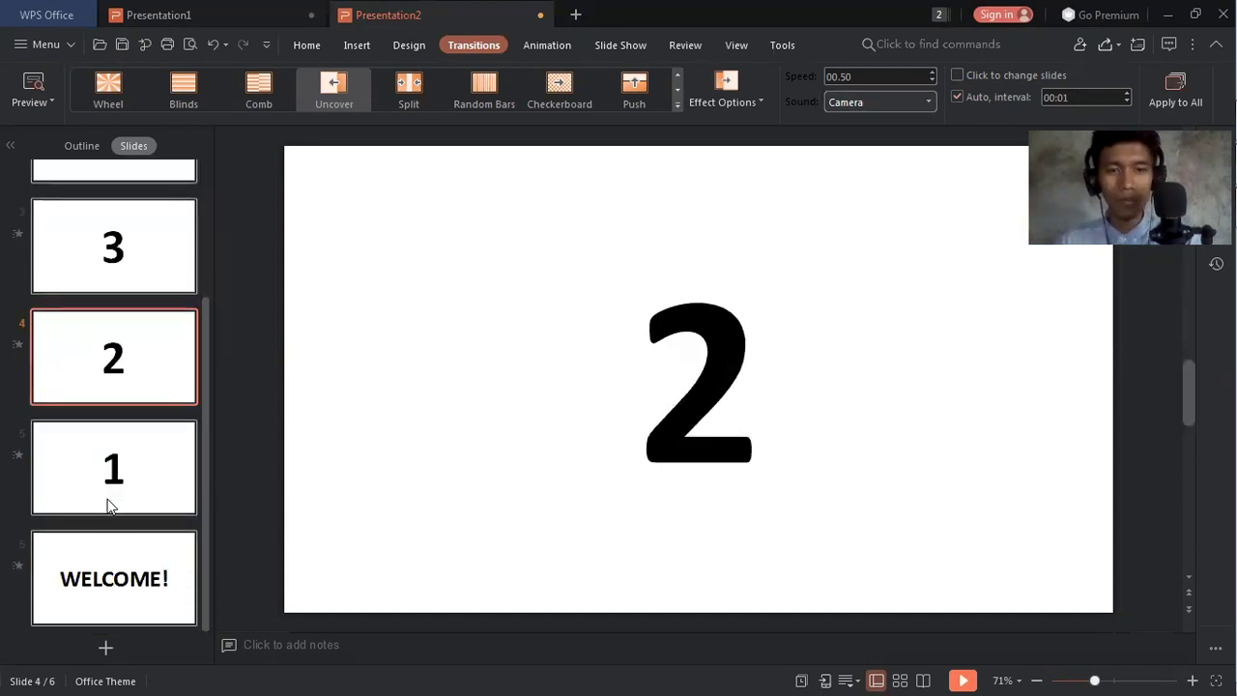
pyautogui.click(107, 596)
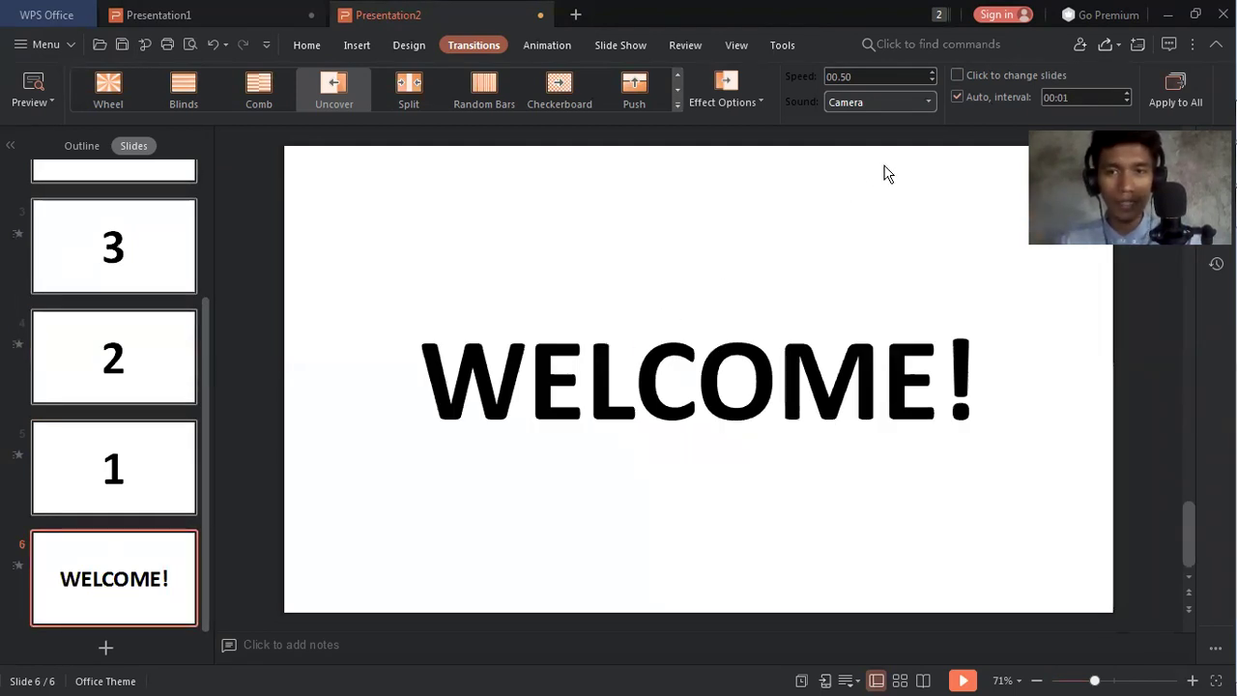
pyautogui.click(922, 99)
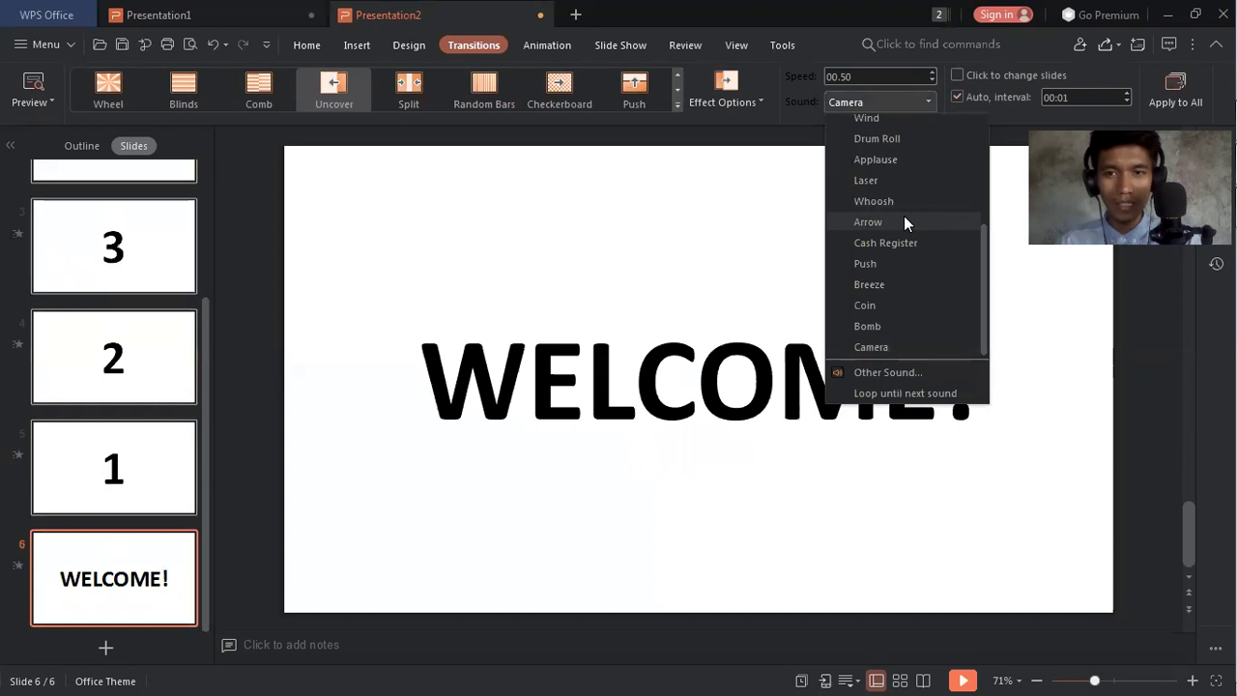
pyautogui.moveTo(982, 283); pyautogui.dragTo(980, 222)
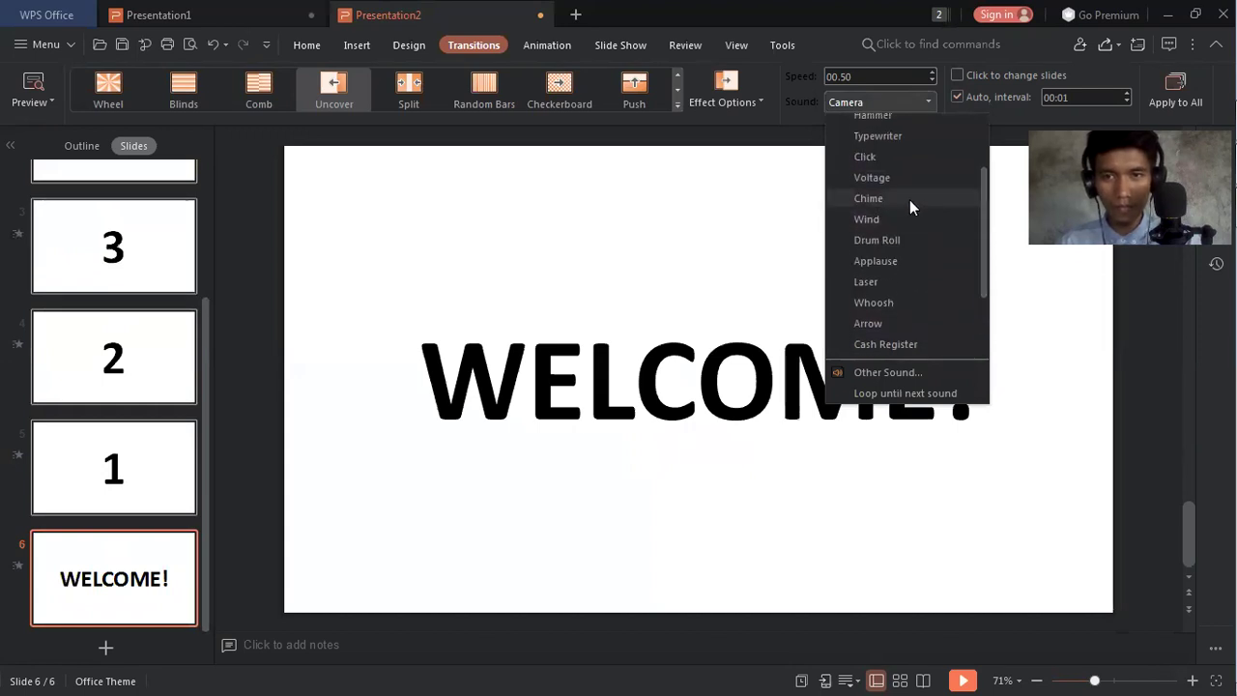
pyautogui.click(909, 199)
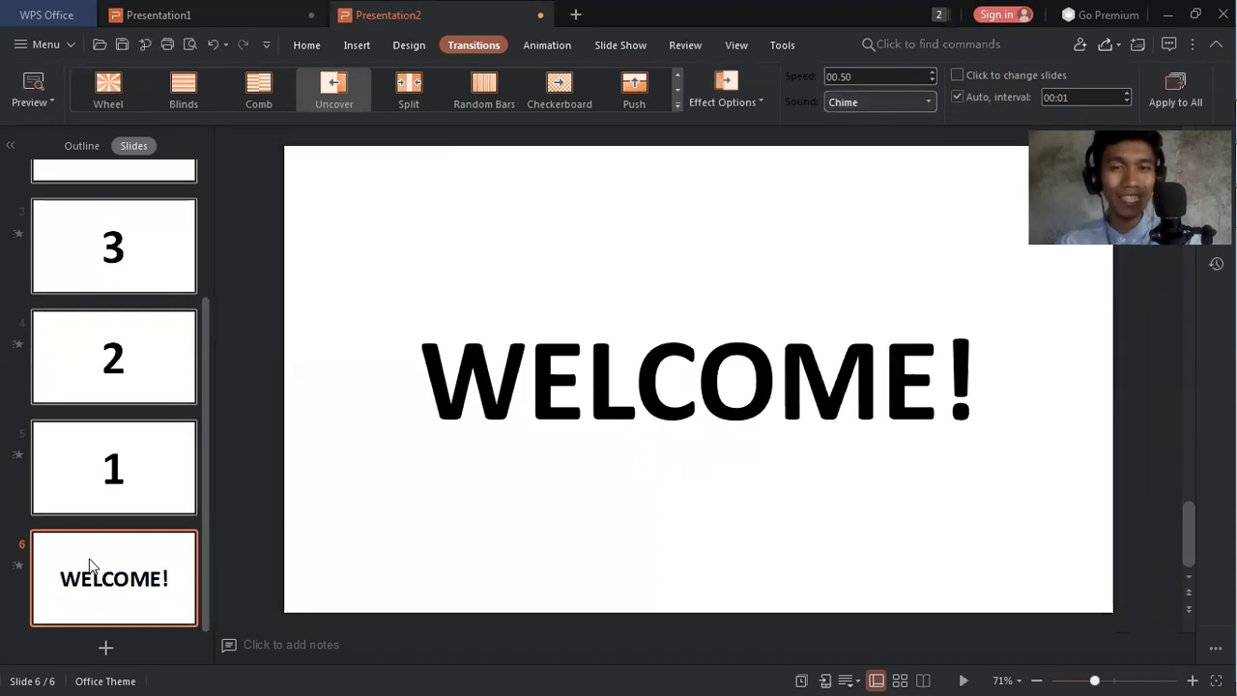
pyautogui.hotkey('shift', 'F5')
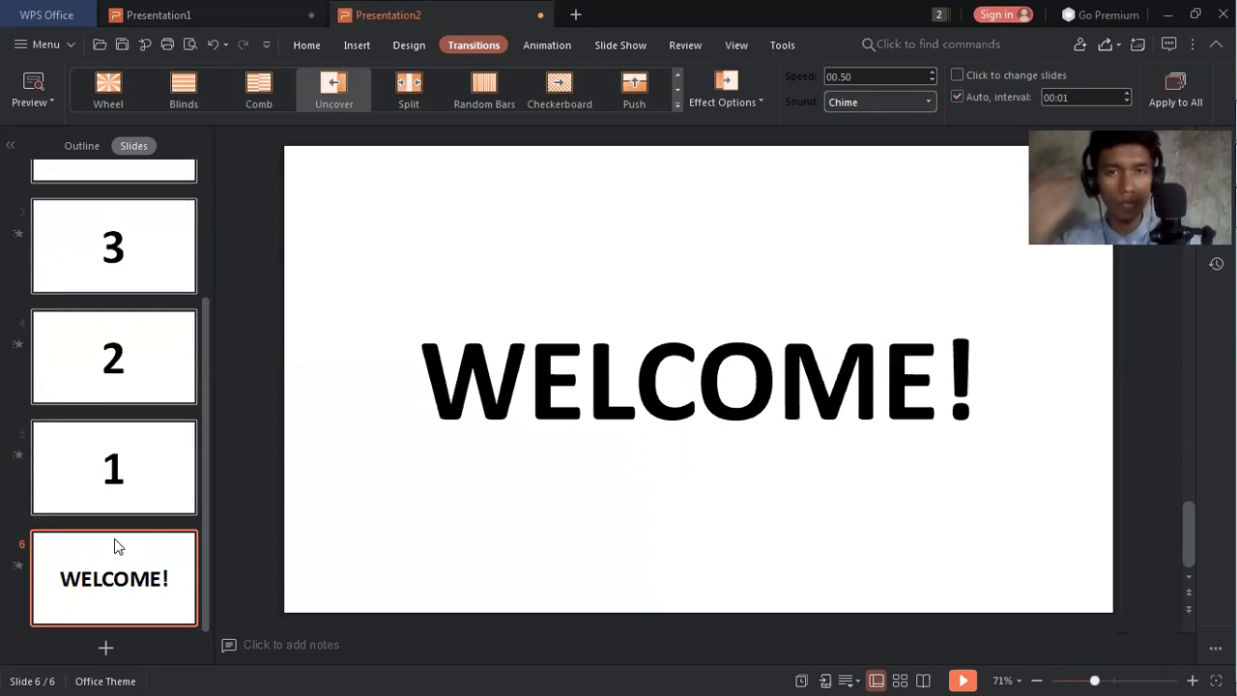
# - Play the countdown through to WELCOME!, exit the ended show, and check slides 1 and 6
pyautogui.press('F5')
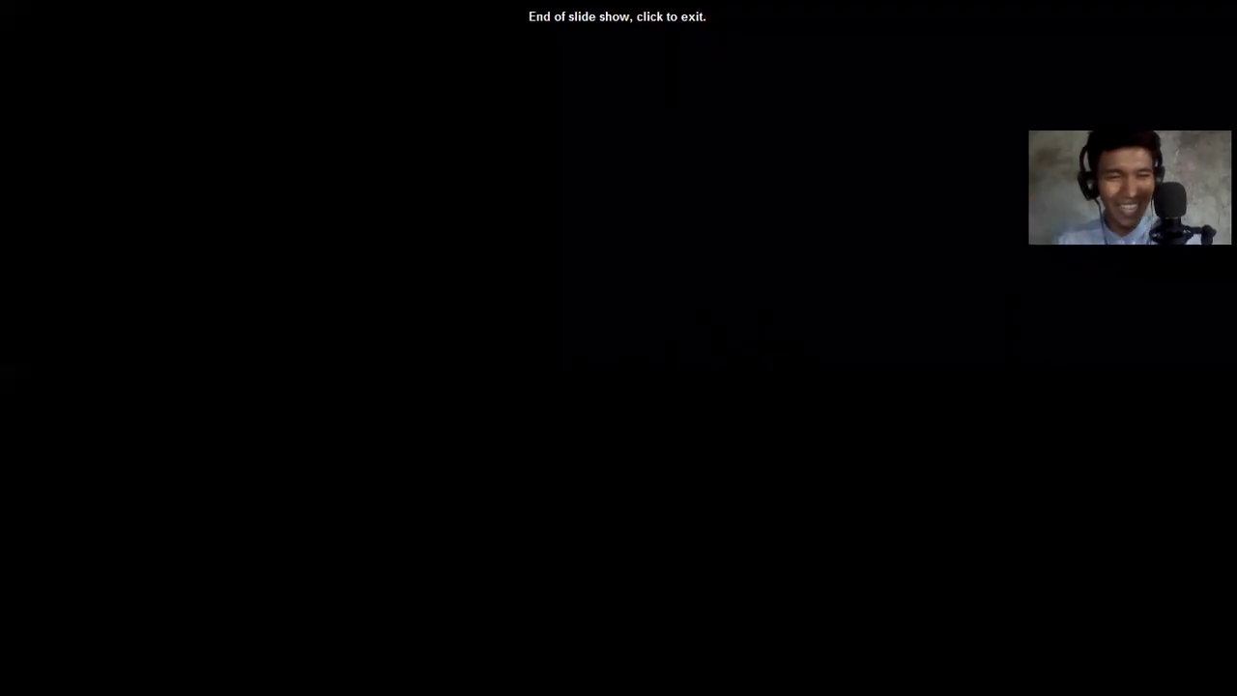
pyautogui.click(123, 547)
pyautogui.click(158, 497)
pyautogui.click(154, 573)
pyautogui.click(142, 497)
pyautogui.click(138, 572)
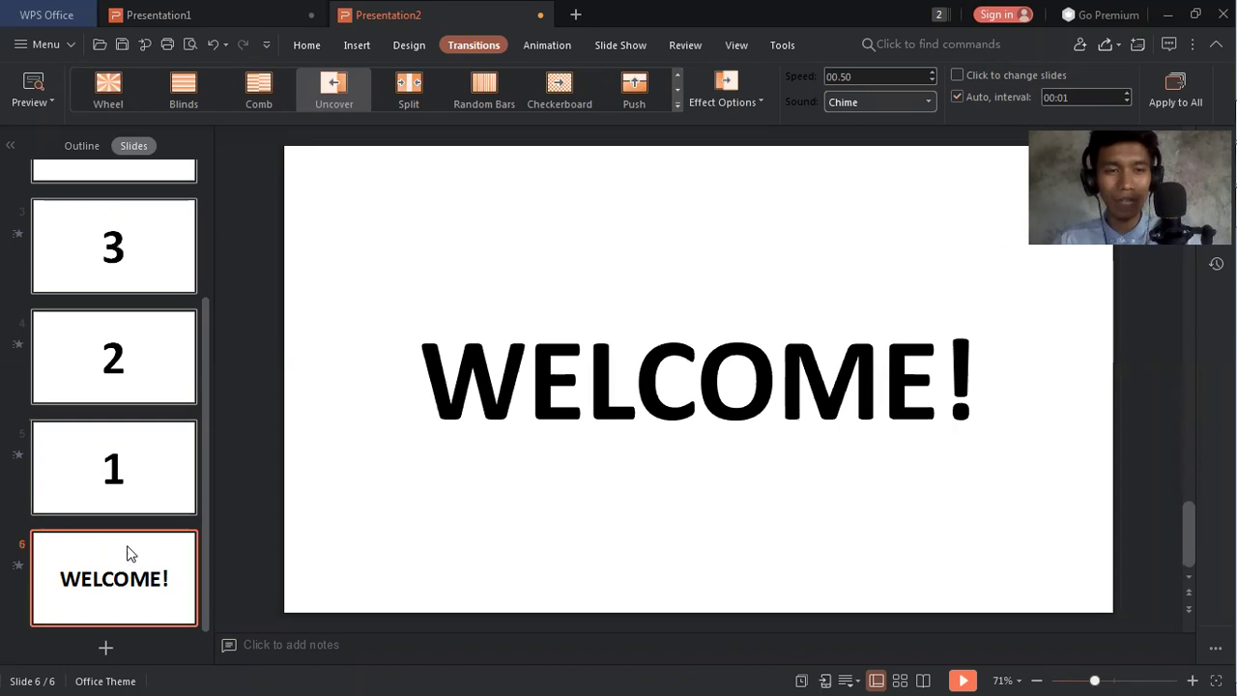
pyautogui.scroll(3, 126, 551)
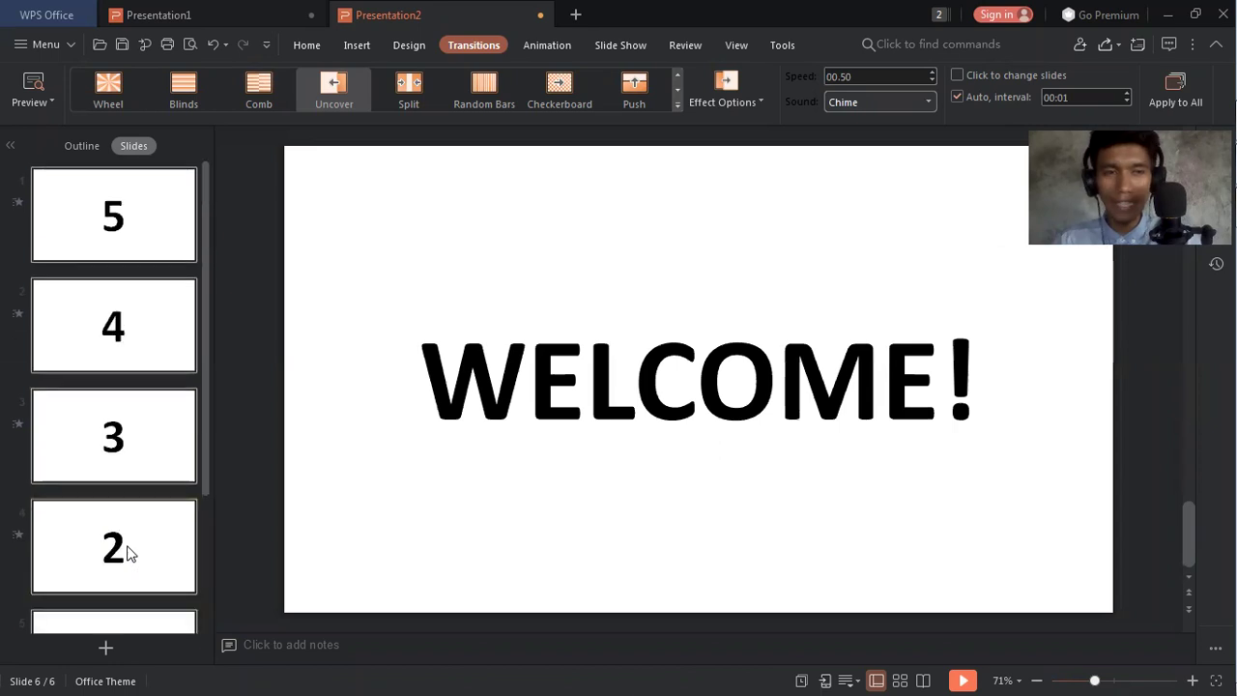
# - On the 5 slide, bring up Design > Background fill settings and the gradient swatches
pyautogui.click(145, 203)
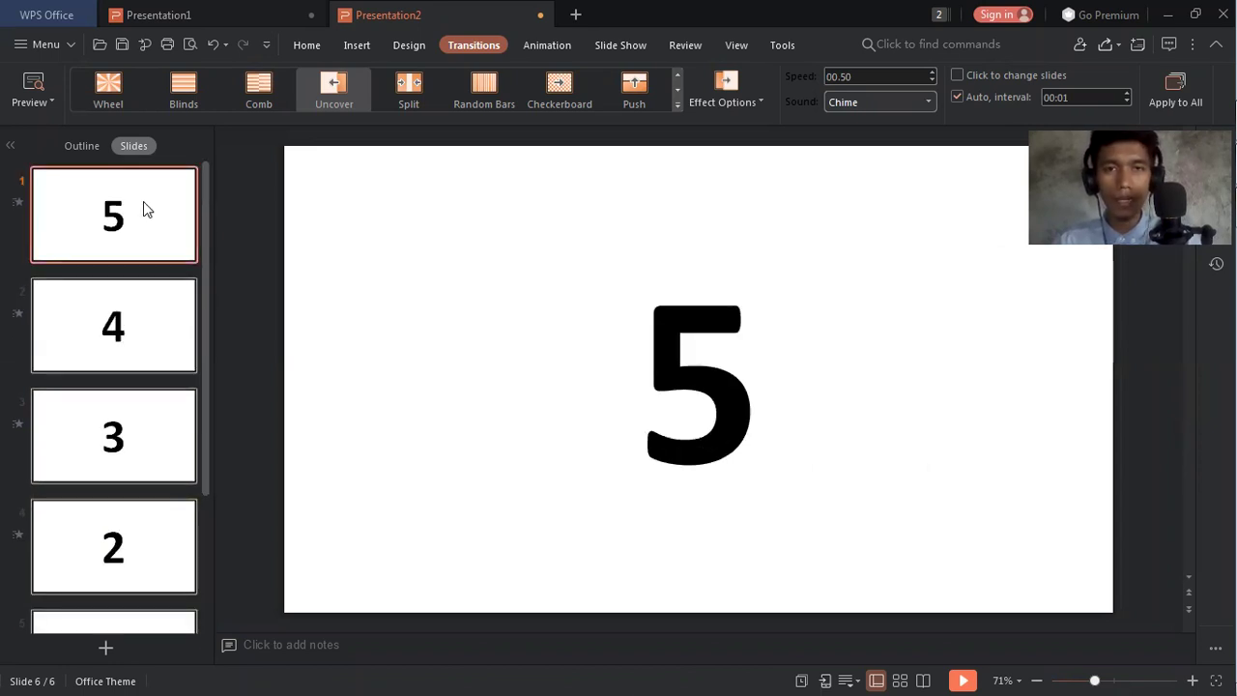
pyautogui.click(395, 53)
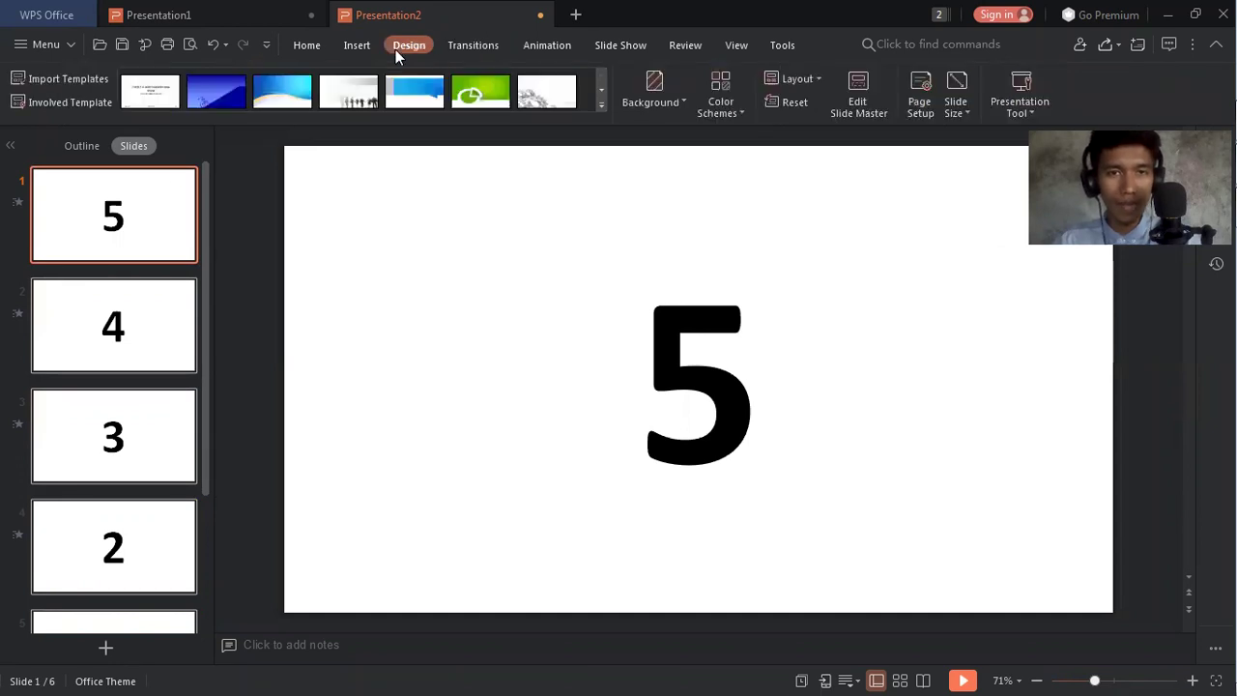
pyautogui.click(652, 103)
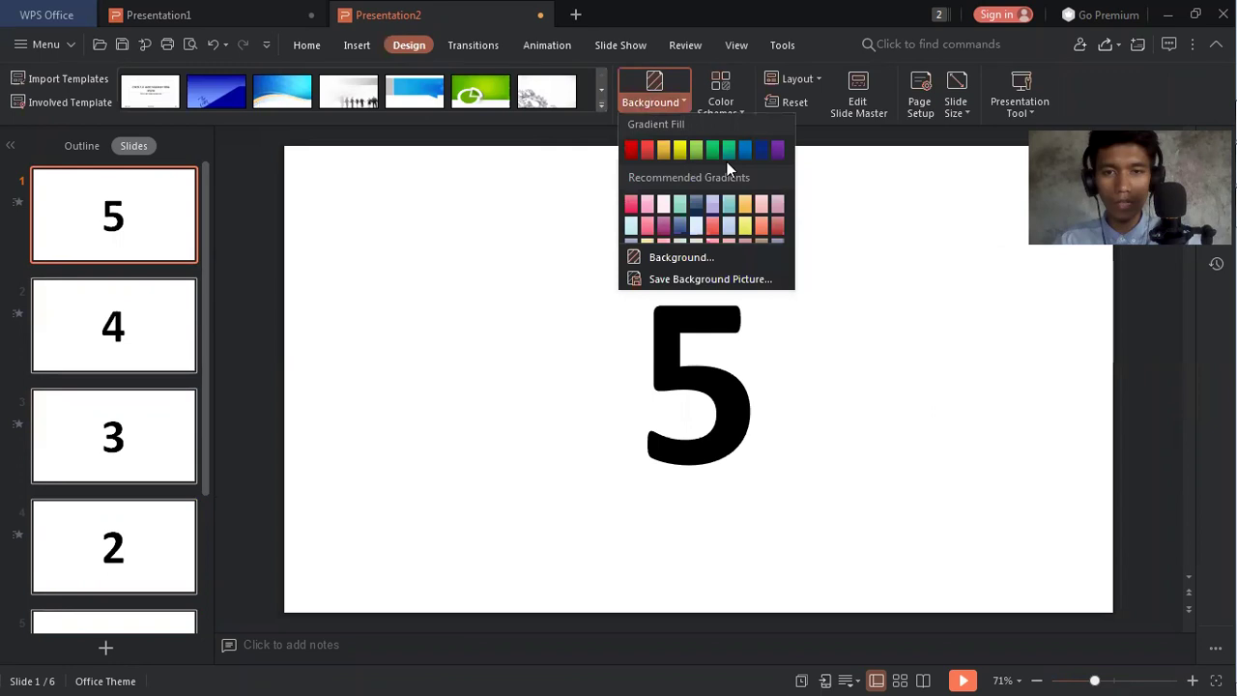
pyautogui.click(702, 261)
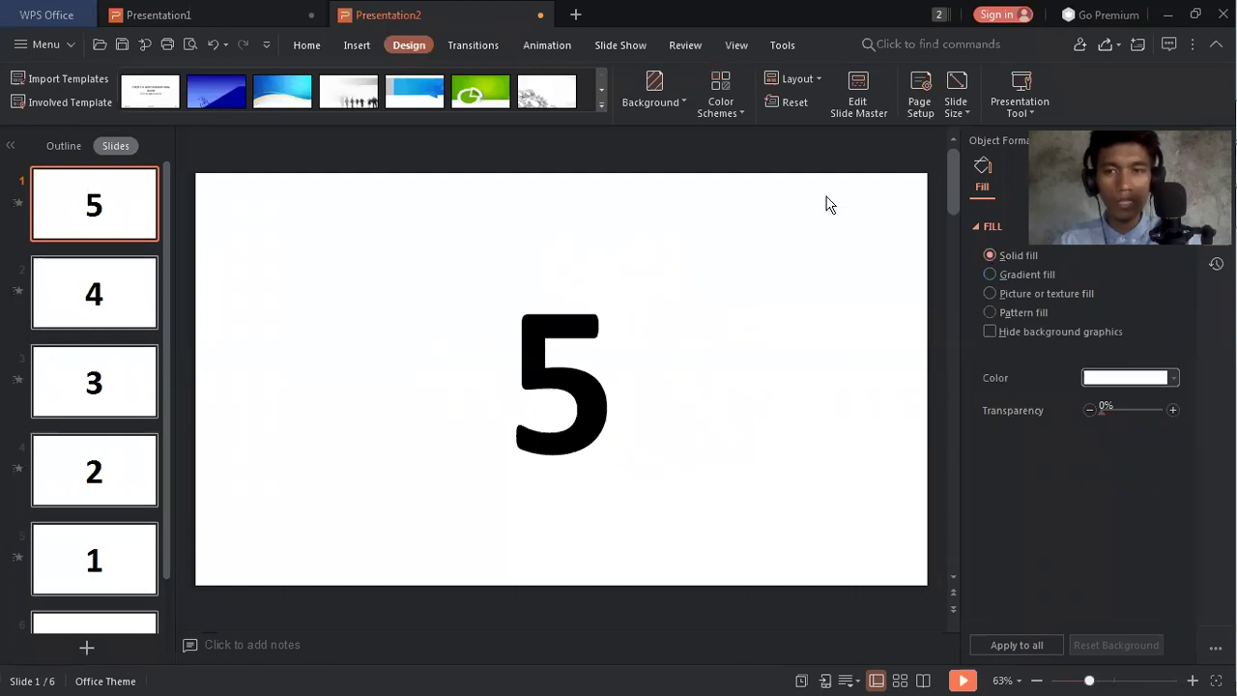
pyautogui.click(671, 107)
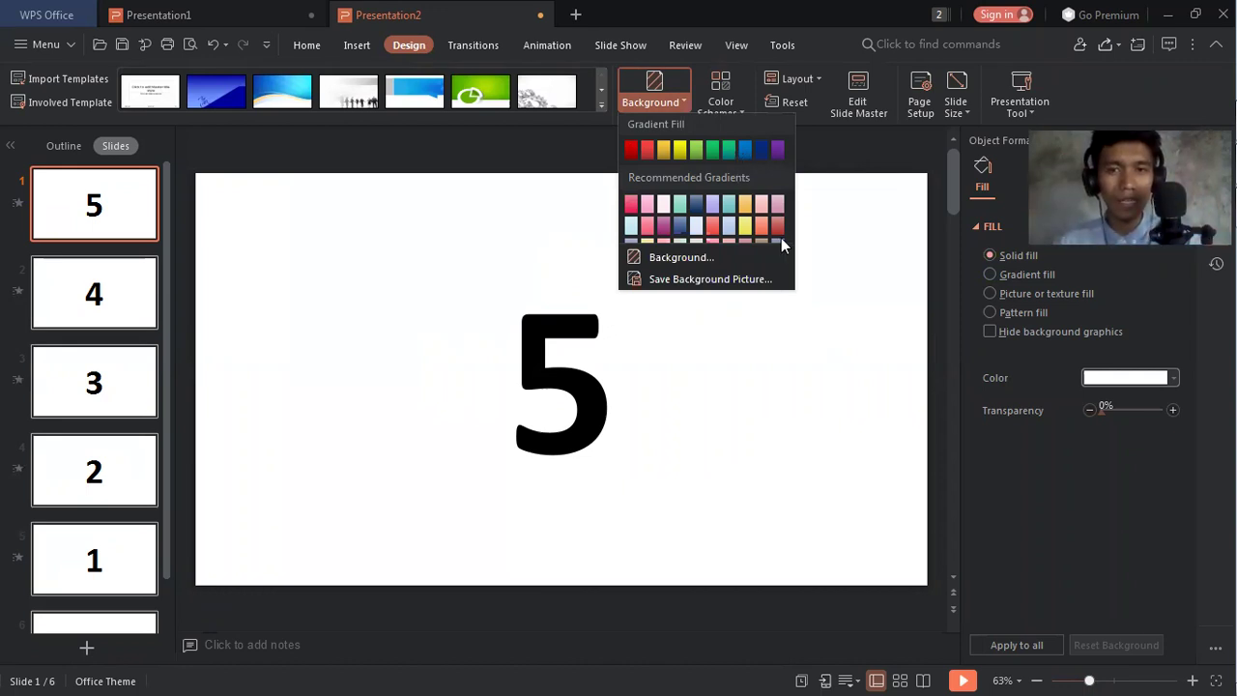
# - Apply gradient backgrounds: red to the 5 slide, green to 4, blue to 3
pyautogui.click(641, 149)
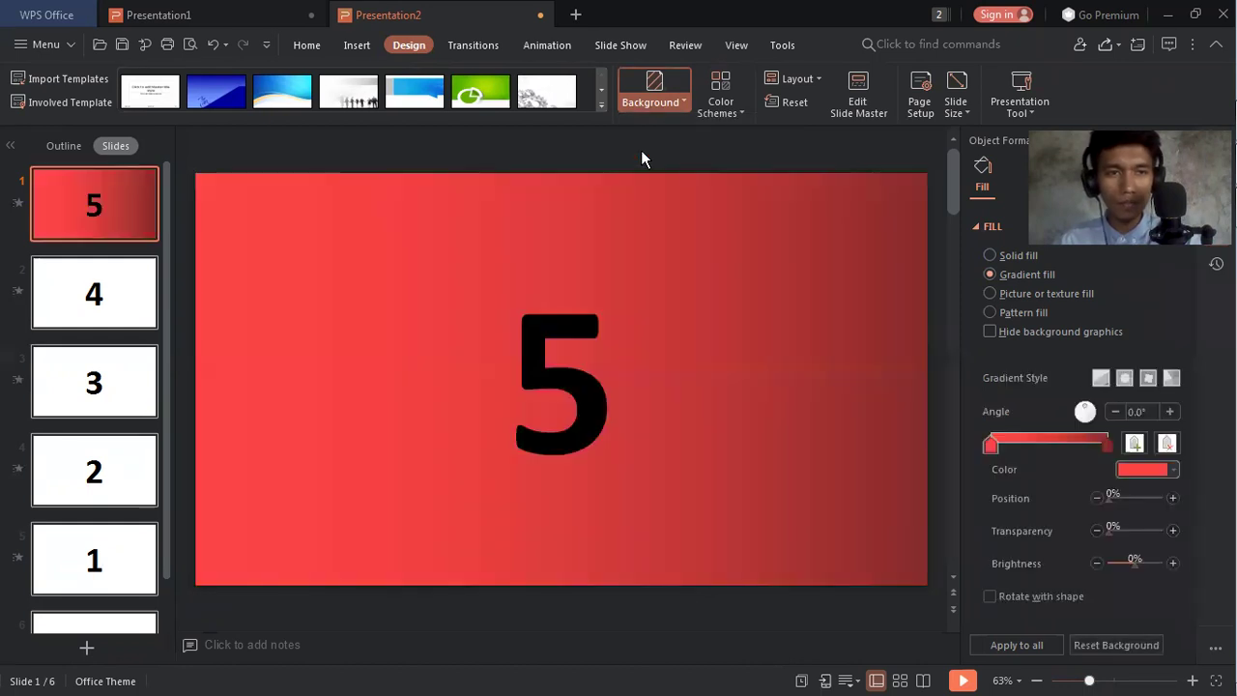
pyautogui.click(117, 307)
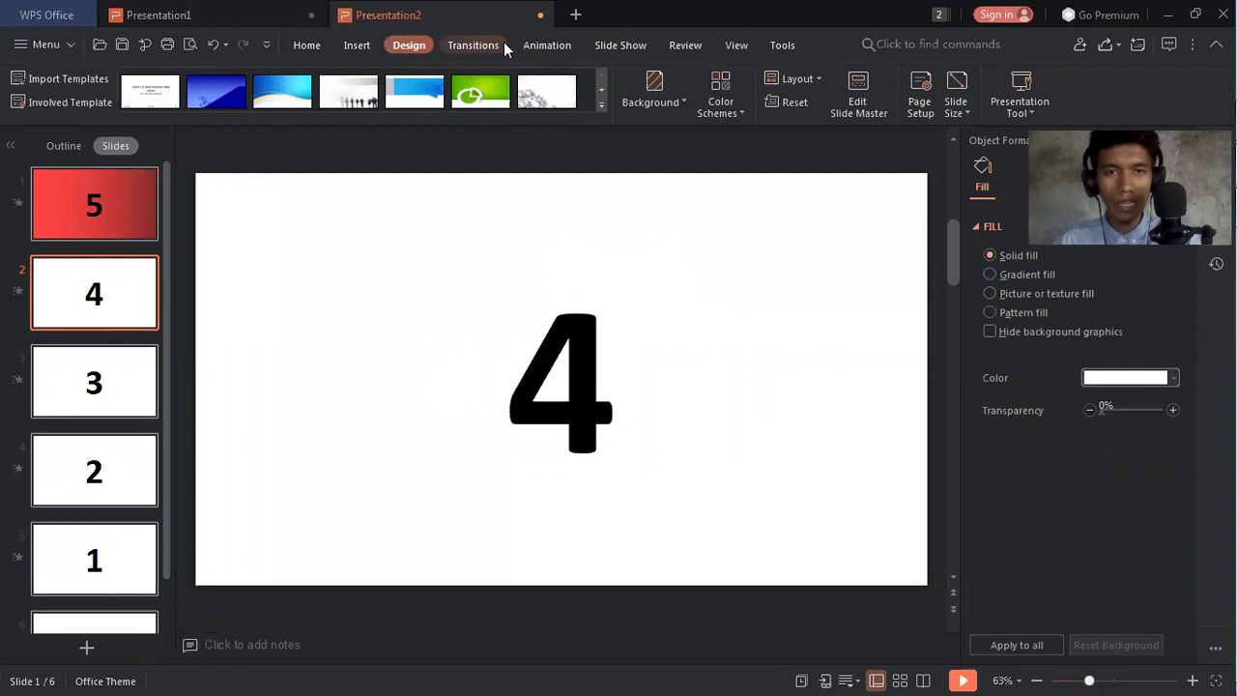
pyautogui.click(645, 102)
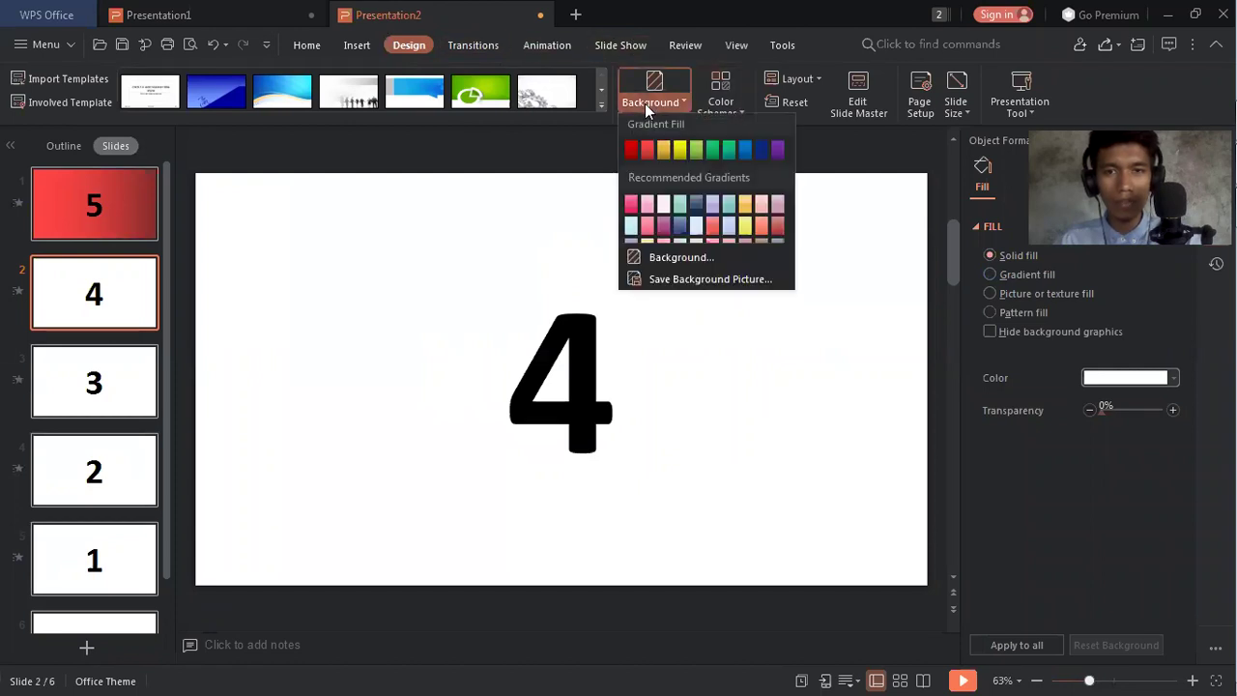
pyautogui.click(716, 150)
pyautogui.click(77, 402)
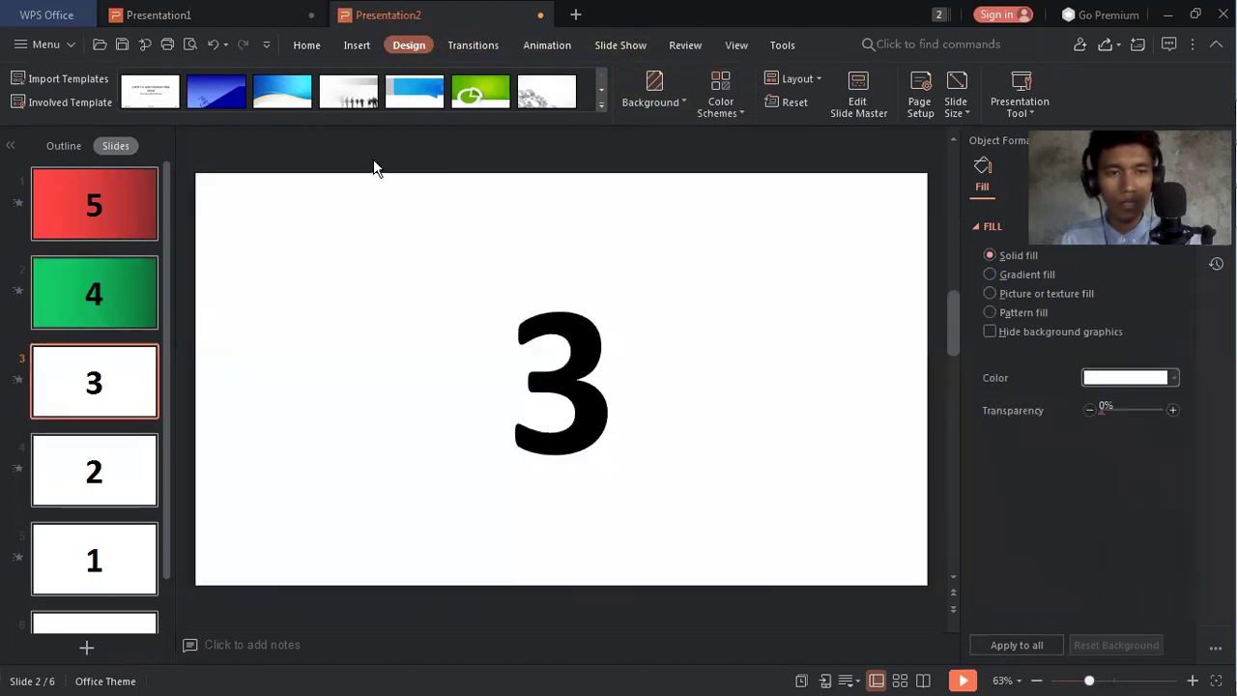
pyautogui.click(631, 102)
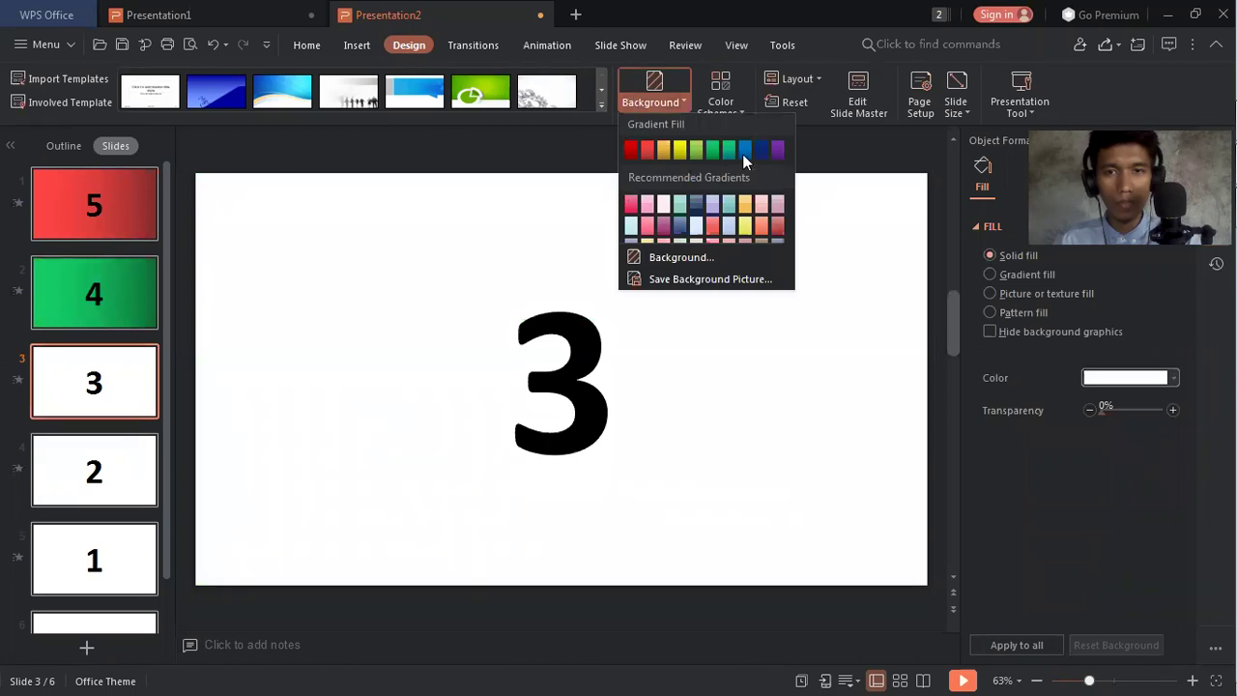
pyautogui.click(742, 152)
# - Apply gradient backgrounds: yellow to the 2 slide, purple to 1, gold to WELCOME!
pyautogui.click(94, 471)
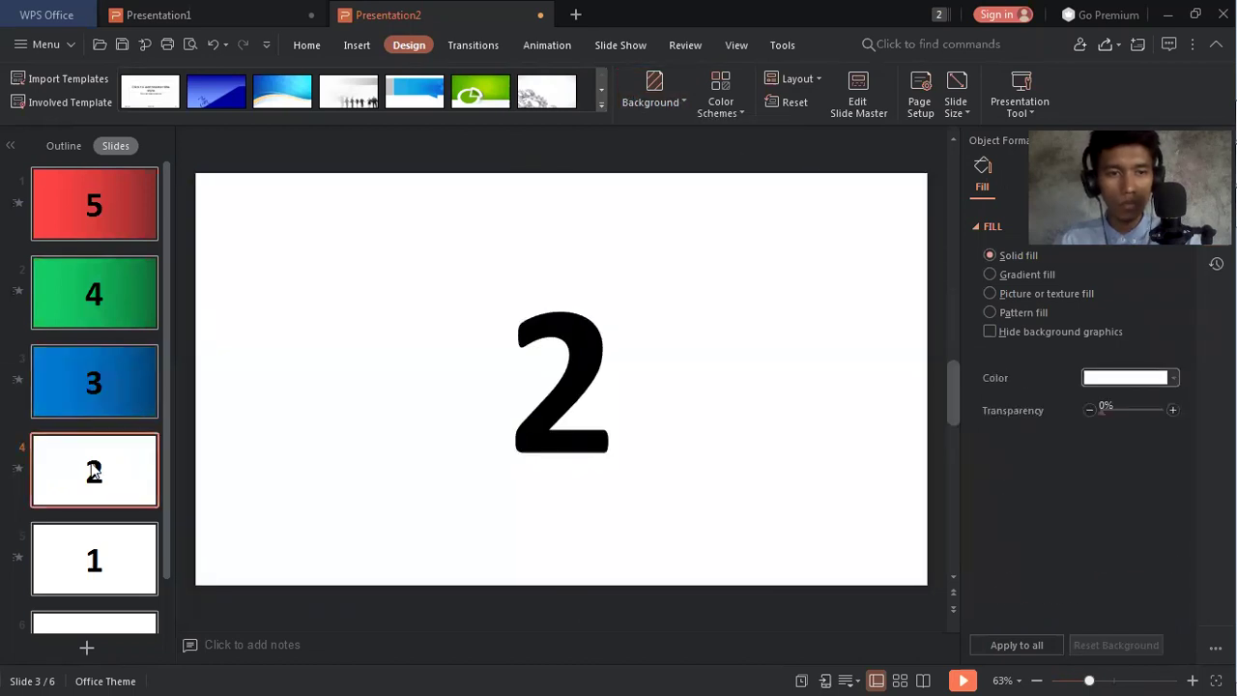
pyautogui.click(653, 100)
pyautogui.click(679, 151)
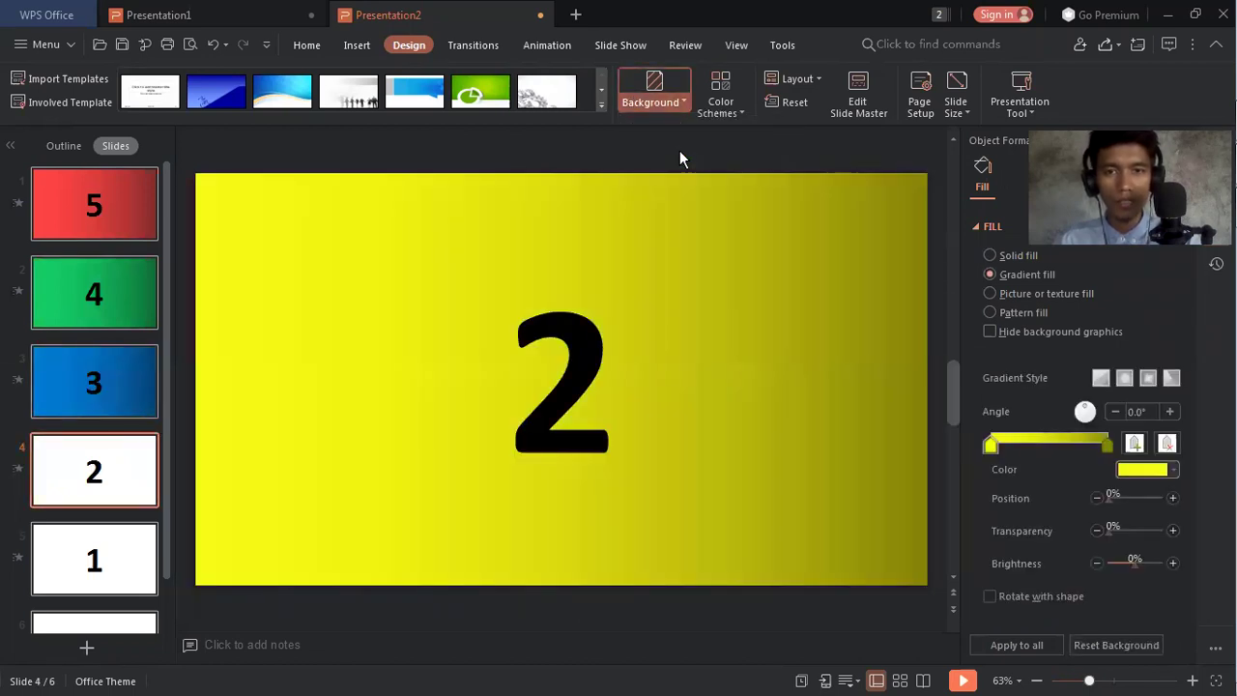
pyautogui.click(67, 574)
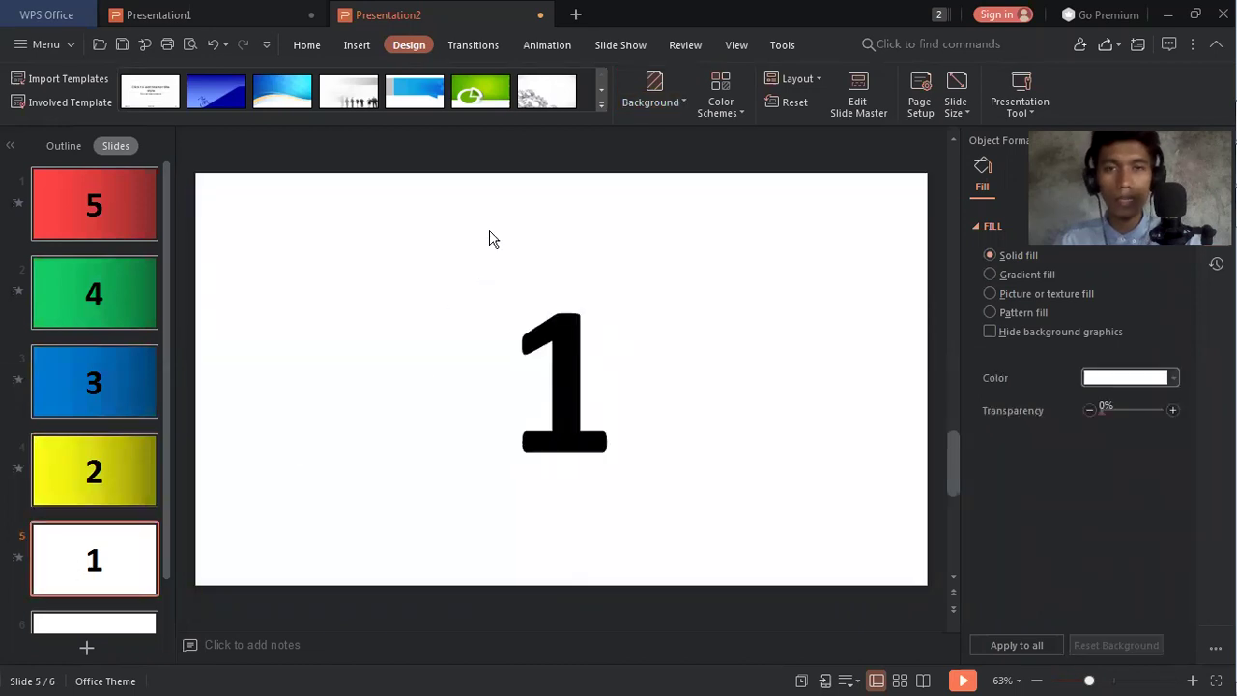
pyautogui.click(637, 105)
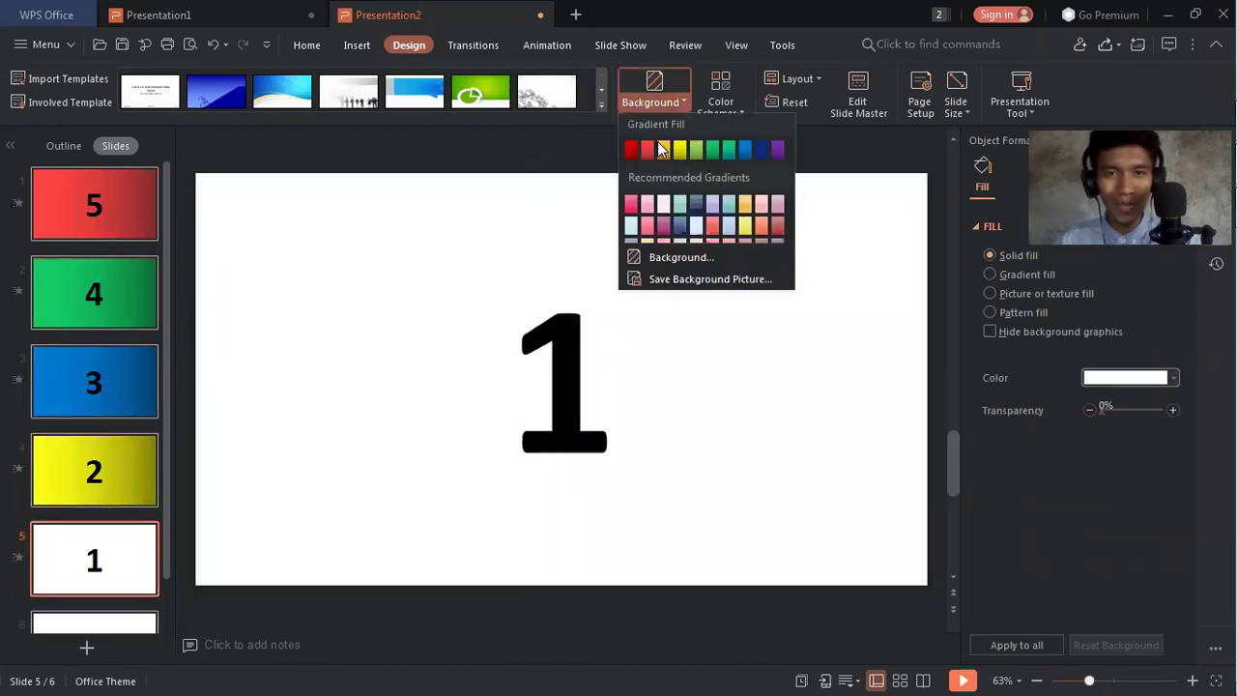
pyautogui.click(778, 149)
pyautogui.scroll(-2, 56, 427)
pyautogui.click(46, 574)
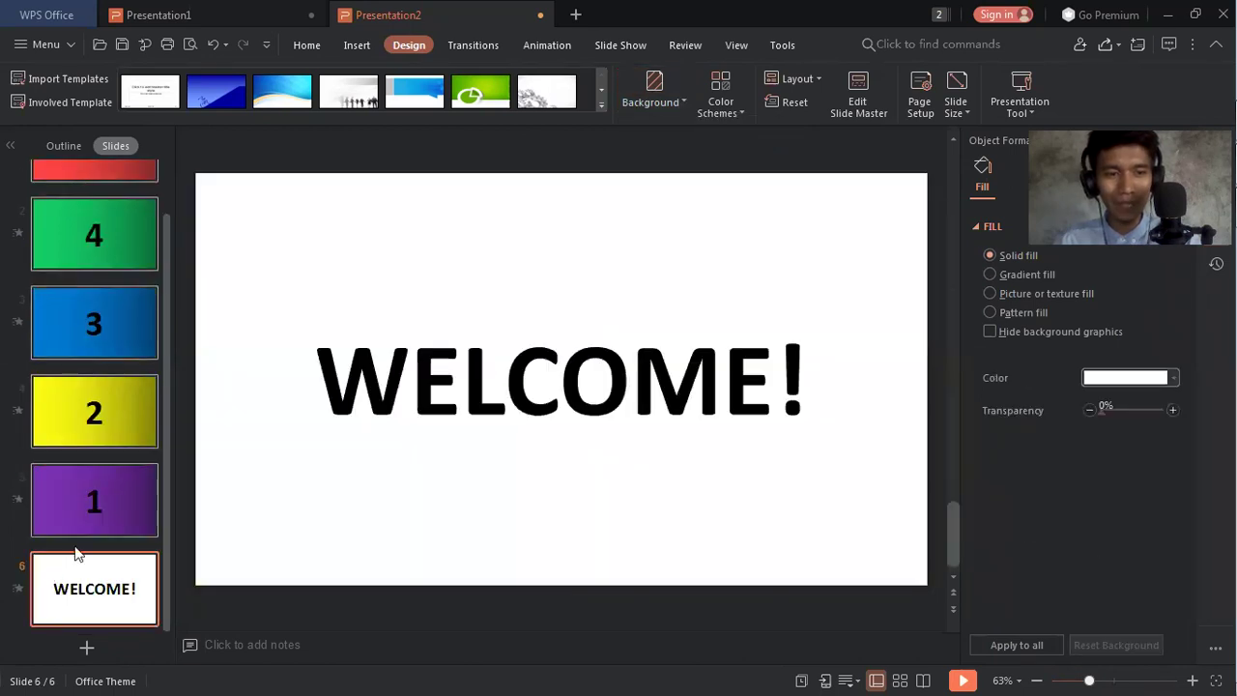
pyautogui.click(657, 103)
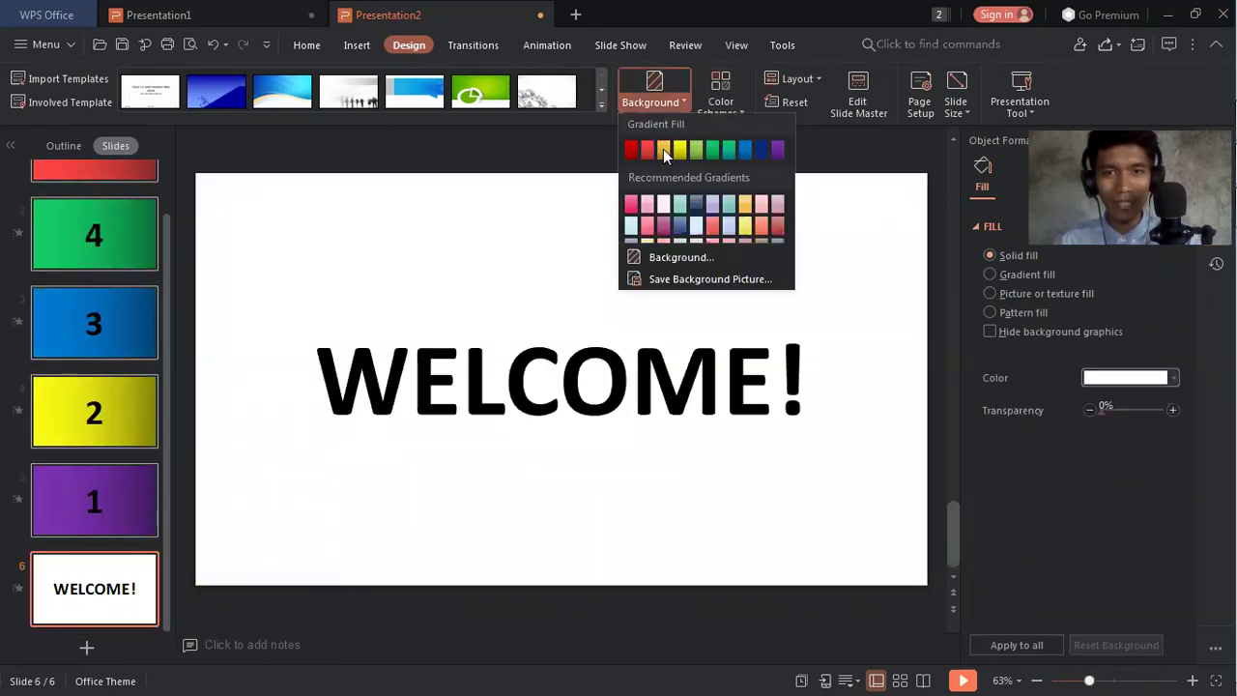
pyautogui.click(663, 149)
# - Play the slide show from the red 5 slide through WELCOME!, then exit back to slide 1
pyautogui.scroll(1, 116, 416)
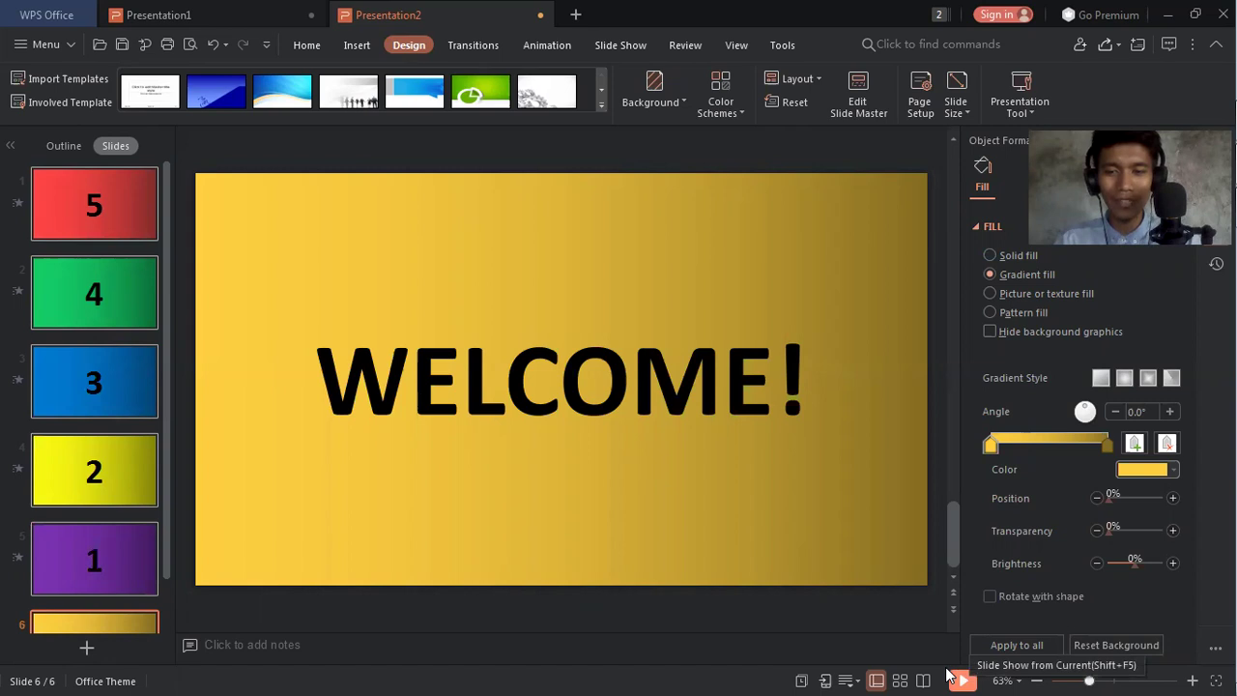
pyautogui.click(56, 218)
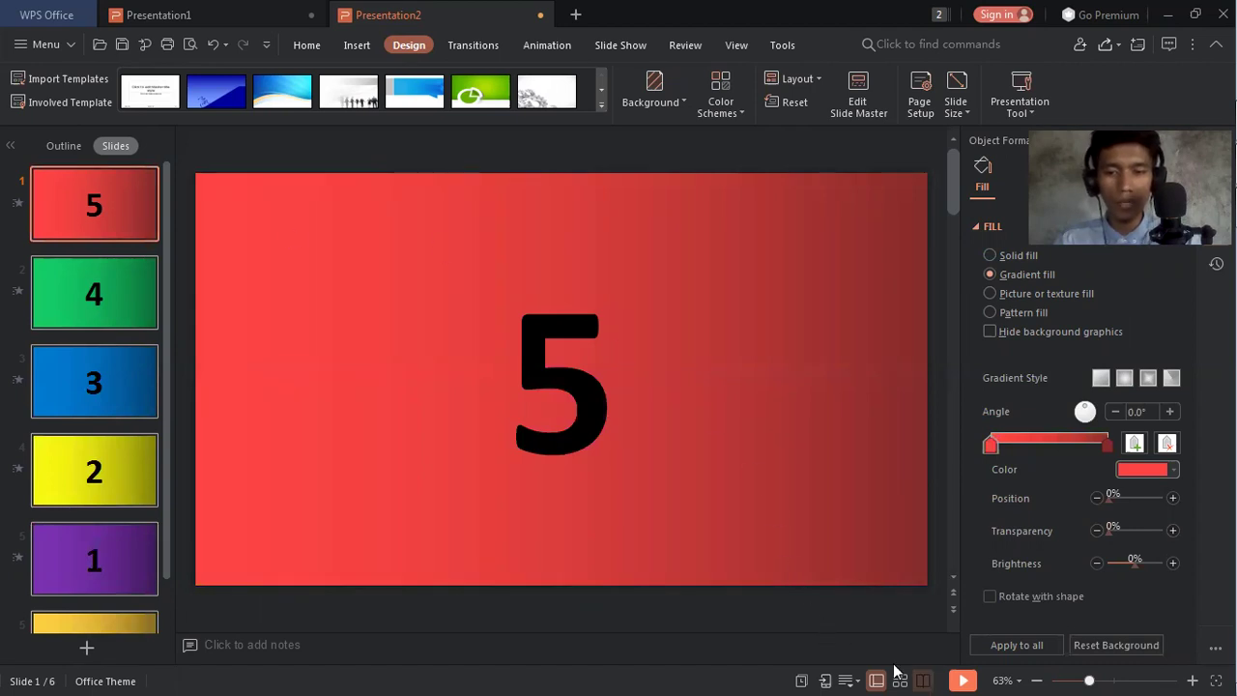
pyautogui.click(962, 680)
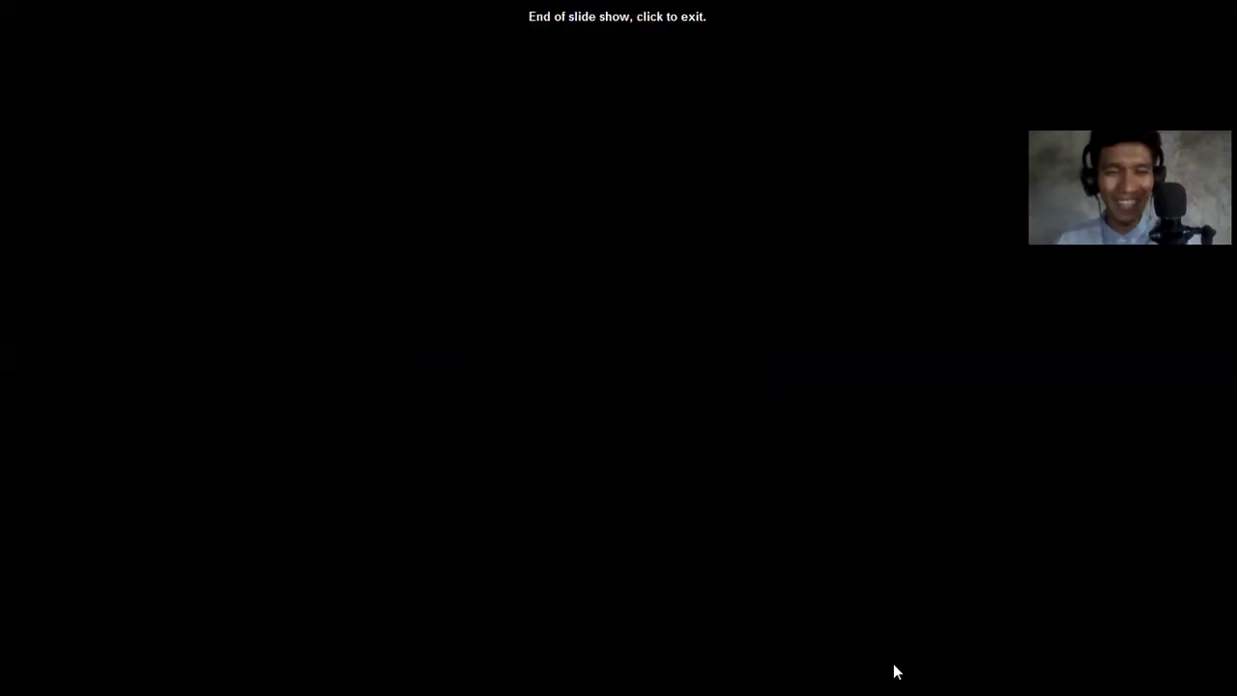
pyautogui.click(896, 671)
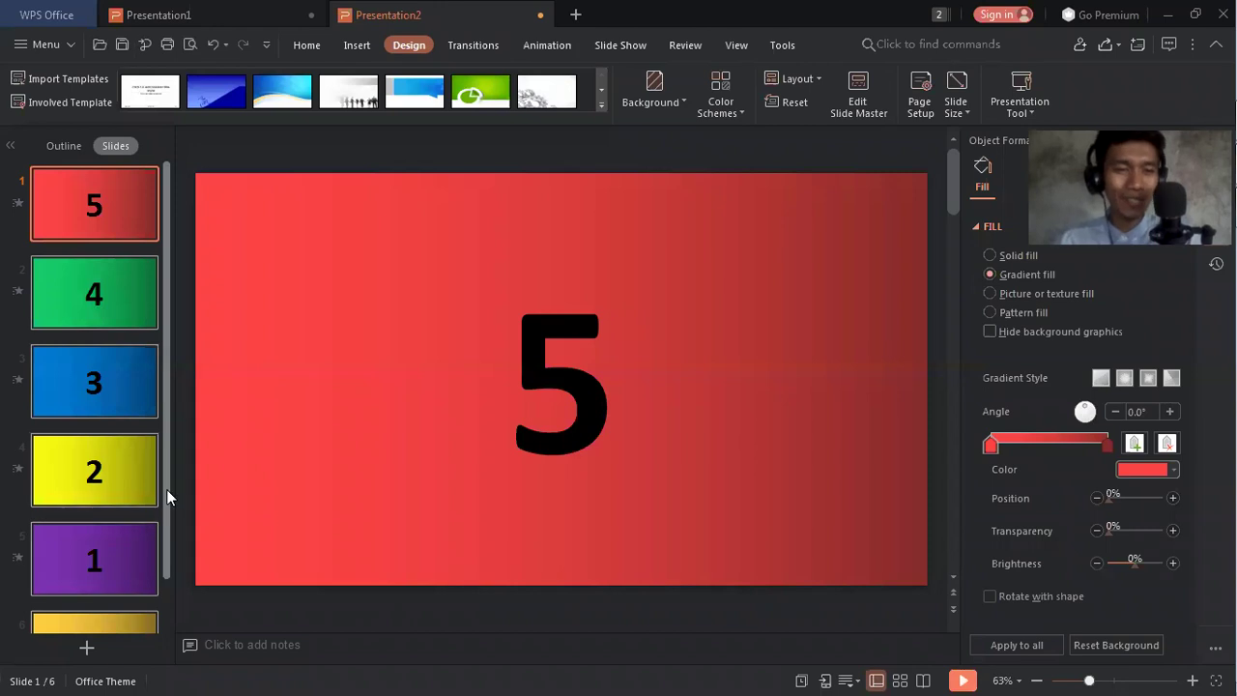
pyautogui.scroll(-2, 166, 489)
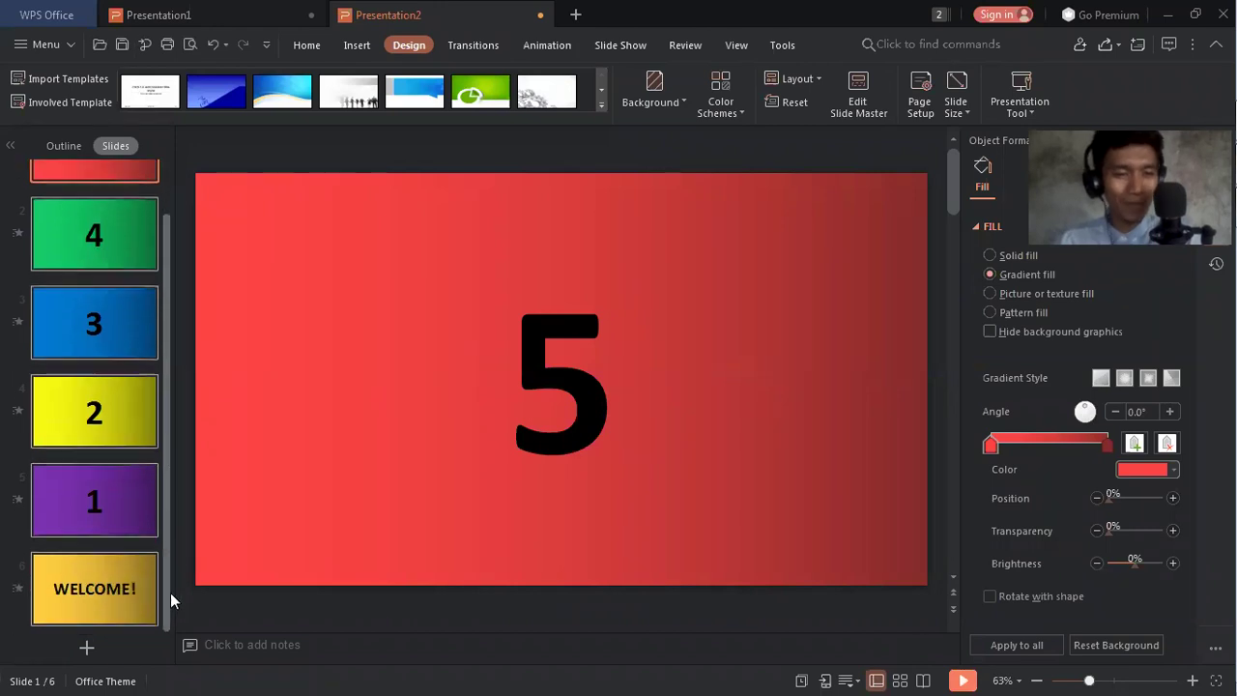
pyautogui.scroll(2, 97, 561)
pyautogui.click(97, 301)
pyautogui.click(94, 381)
pyautogui.click(97, 483)
pyautogui.click(104, 551)
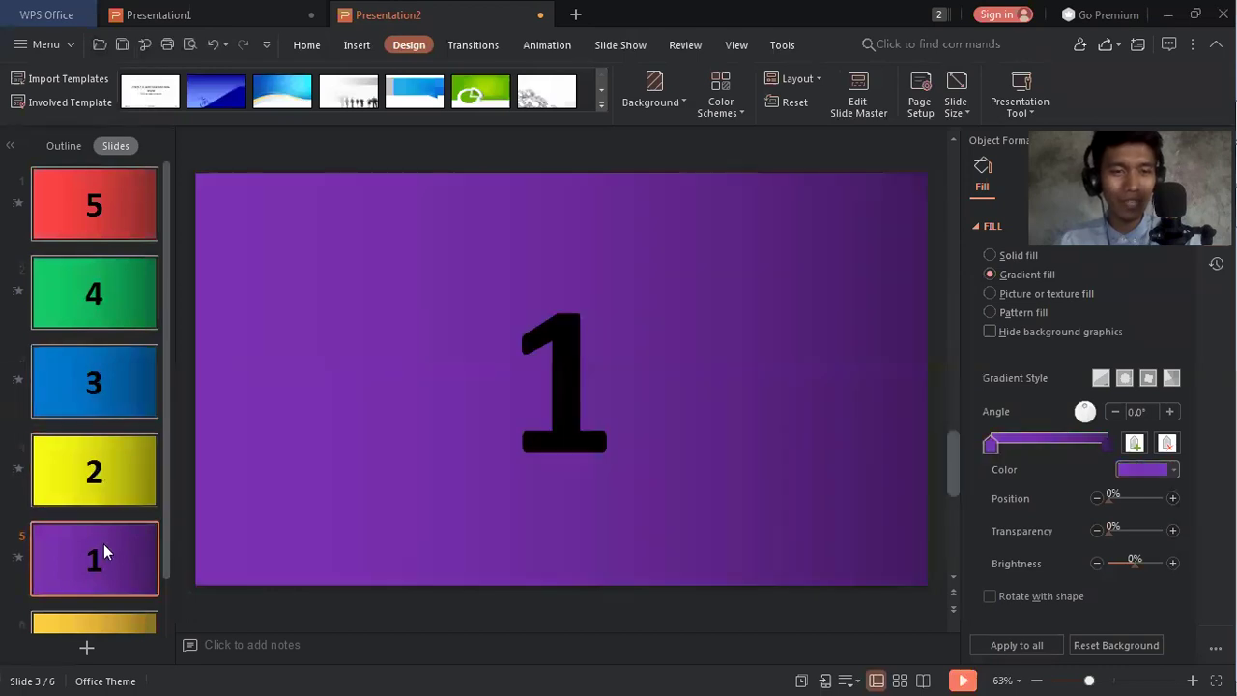
pyautogui.click(97, 386)
pyautogui.click(92, 290)
pyautogui.click(85, 196)
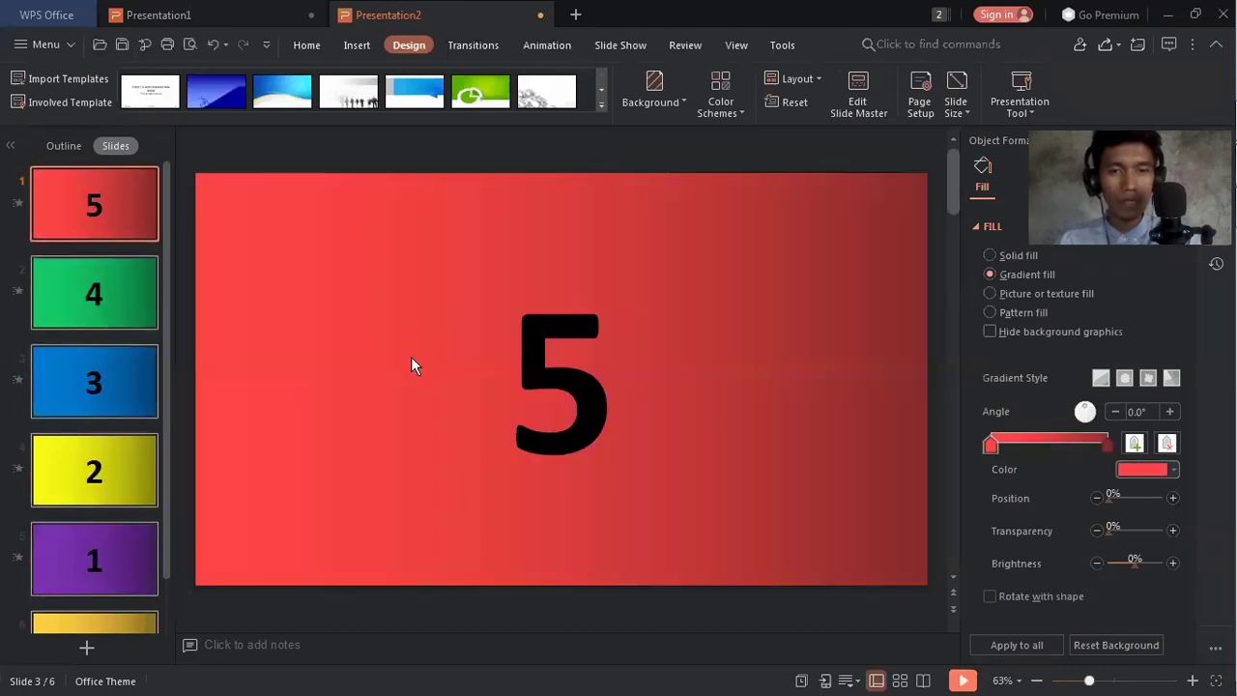
pyautogui.click(593, 429)
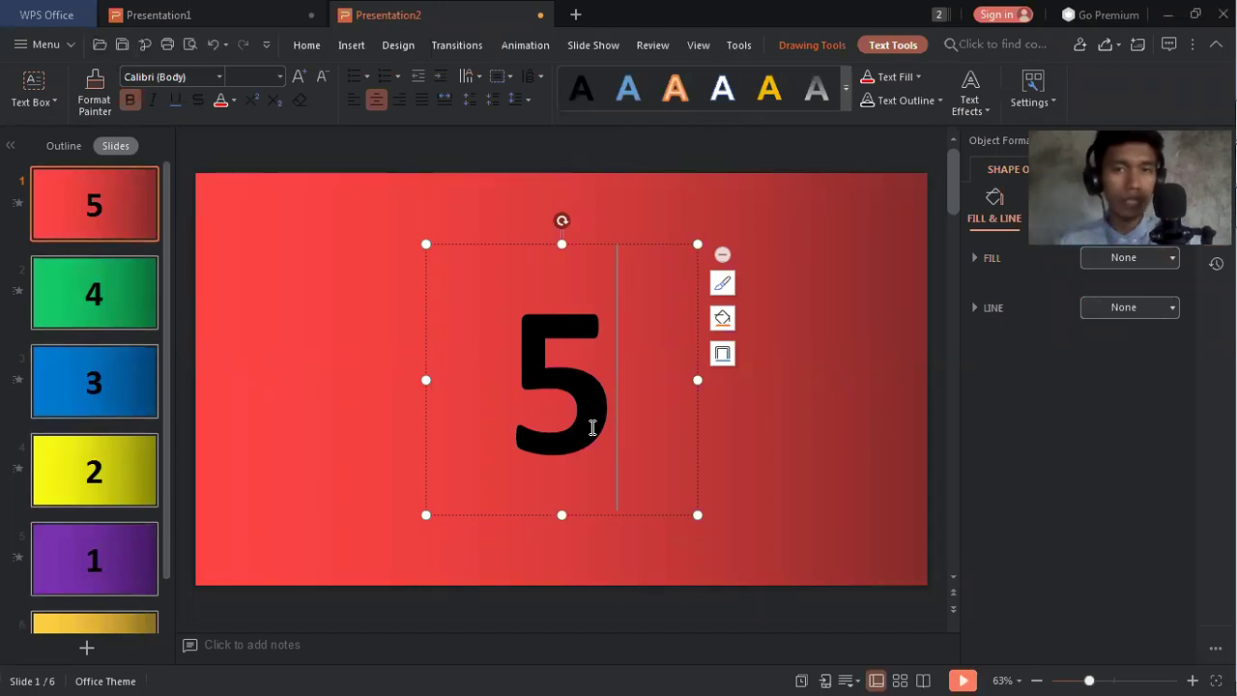
pyautogui.click(320, 345)
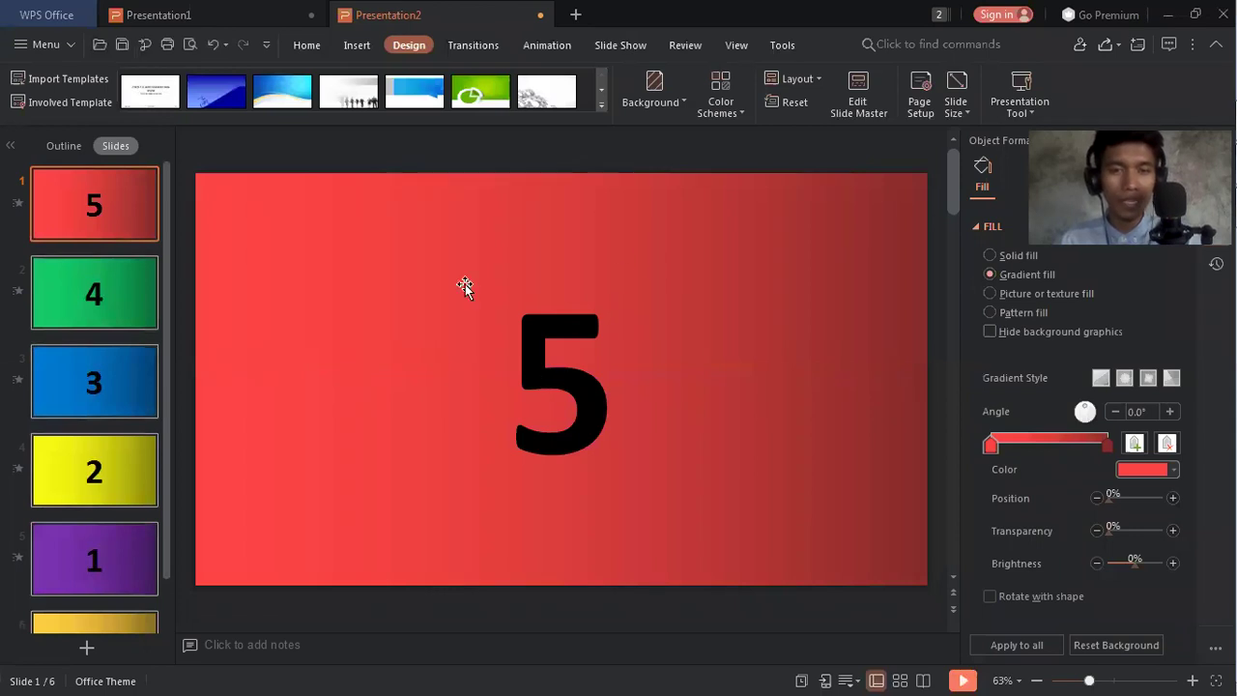
pyautogui.click(94, 293)
pyautogui.click(86, 384)
pyautogui.click(85, 306)
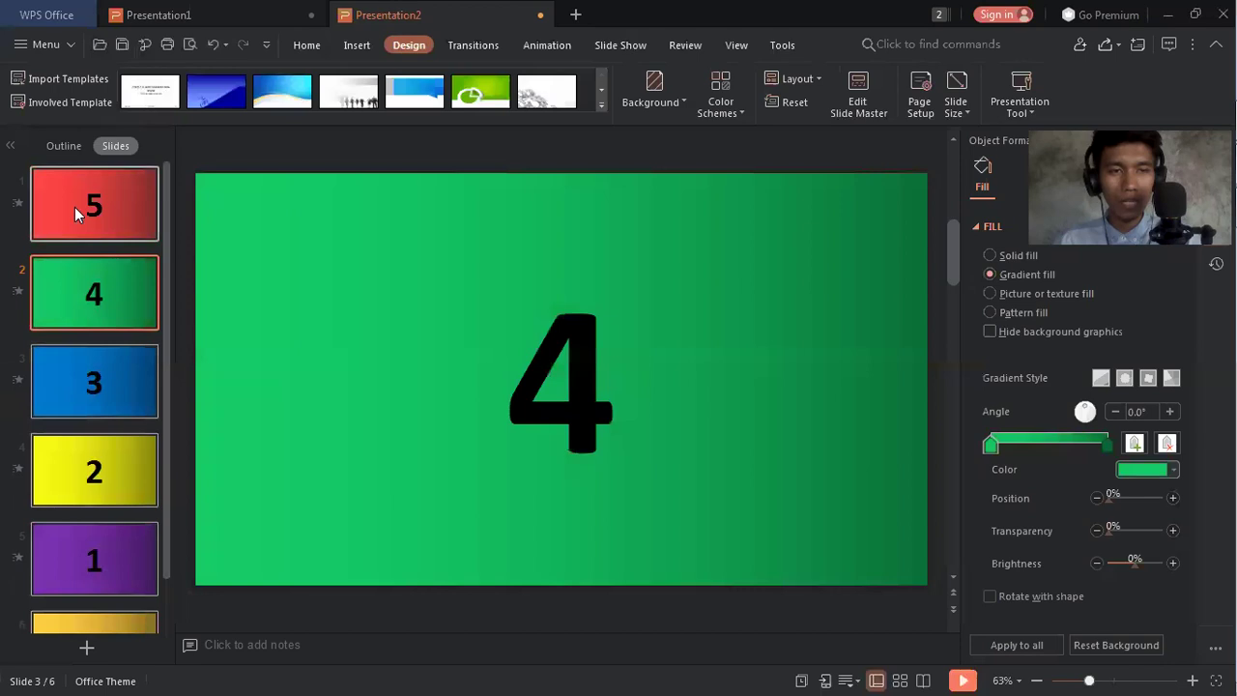
pyautogui.click(79, 217)
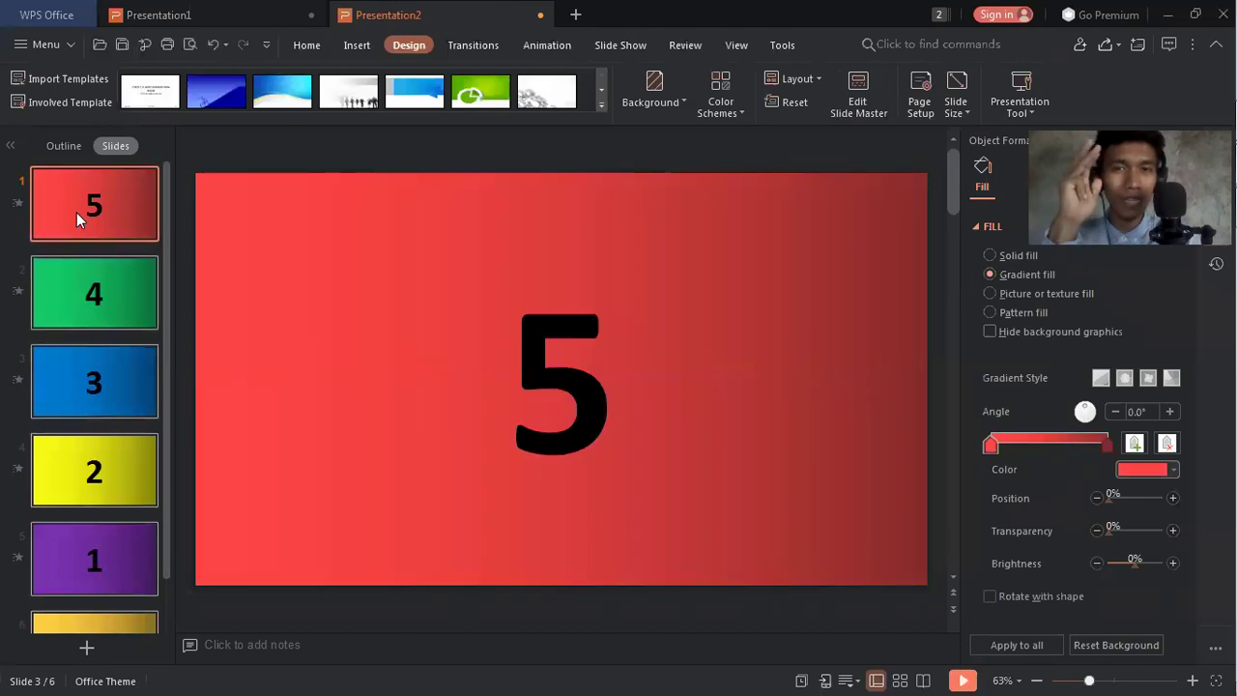